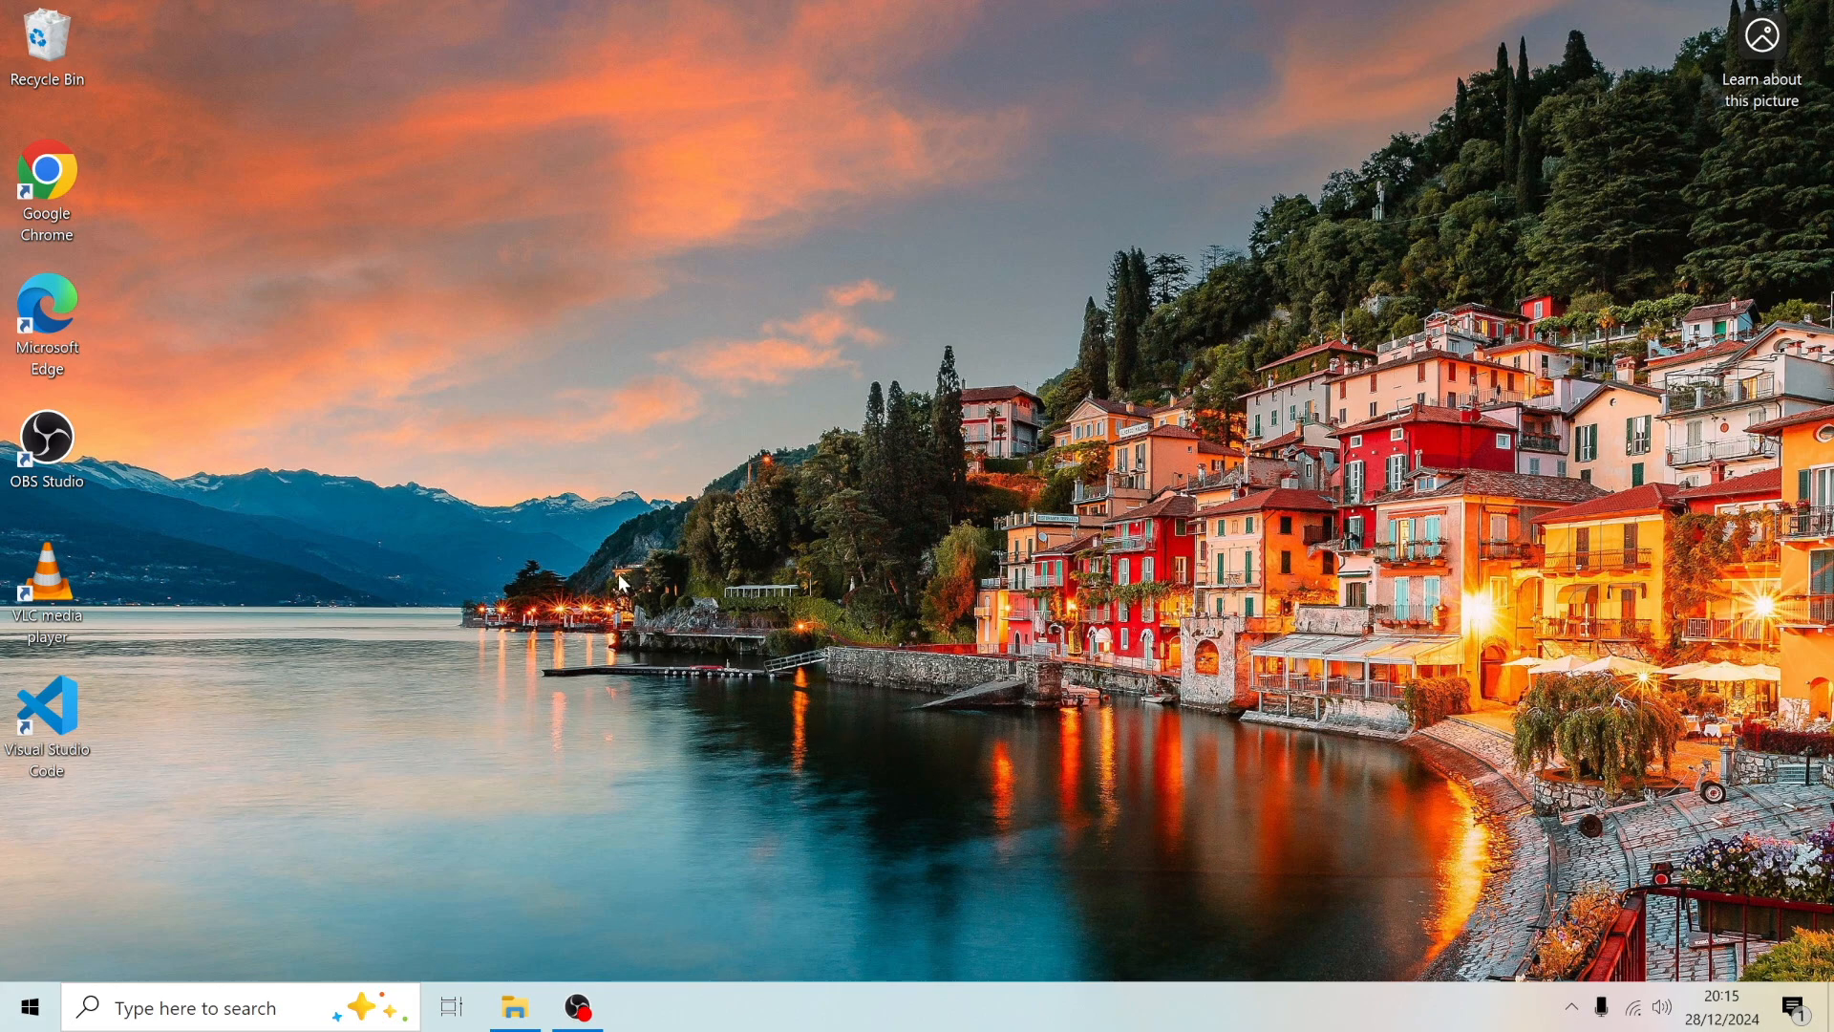
# - Open Google Chrome and search for antares sql
pyautogui.doubleClick(48, 171)
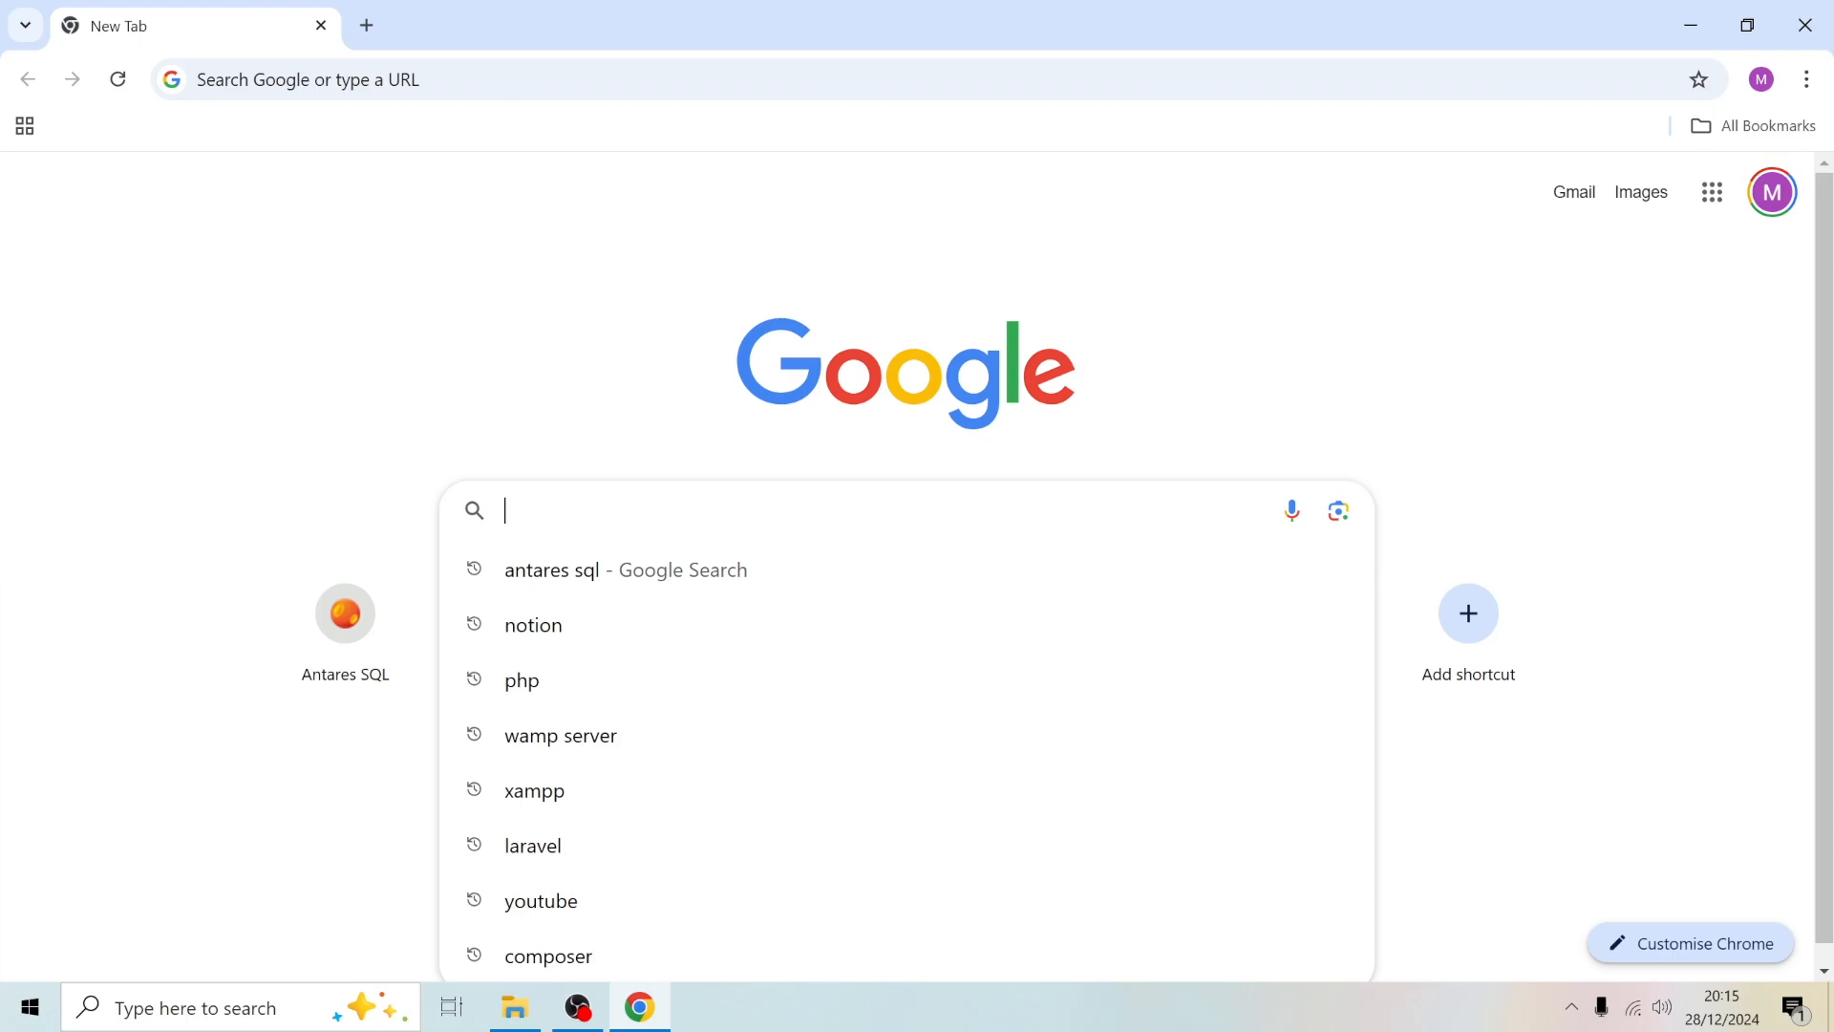
pyautogui.write('ant')
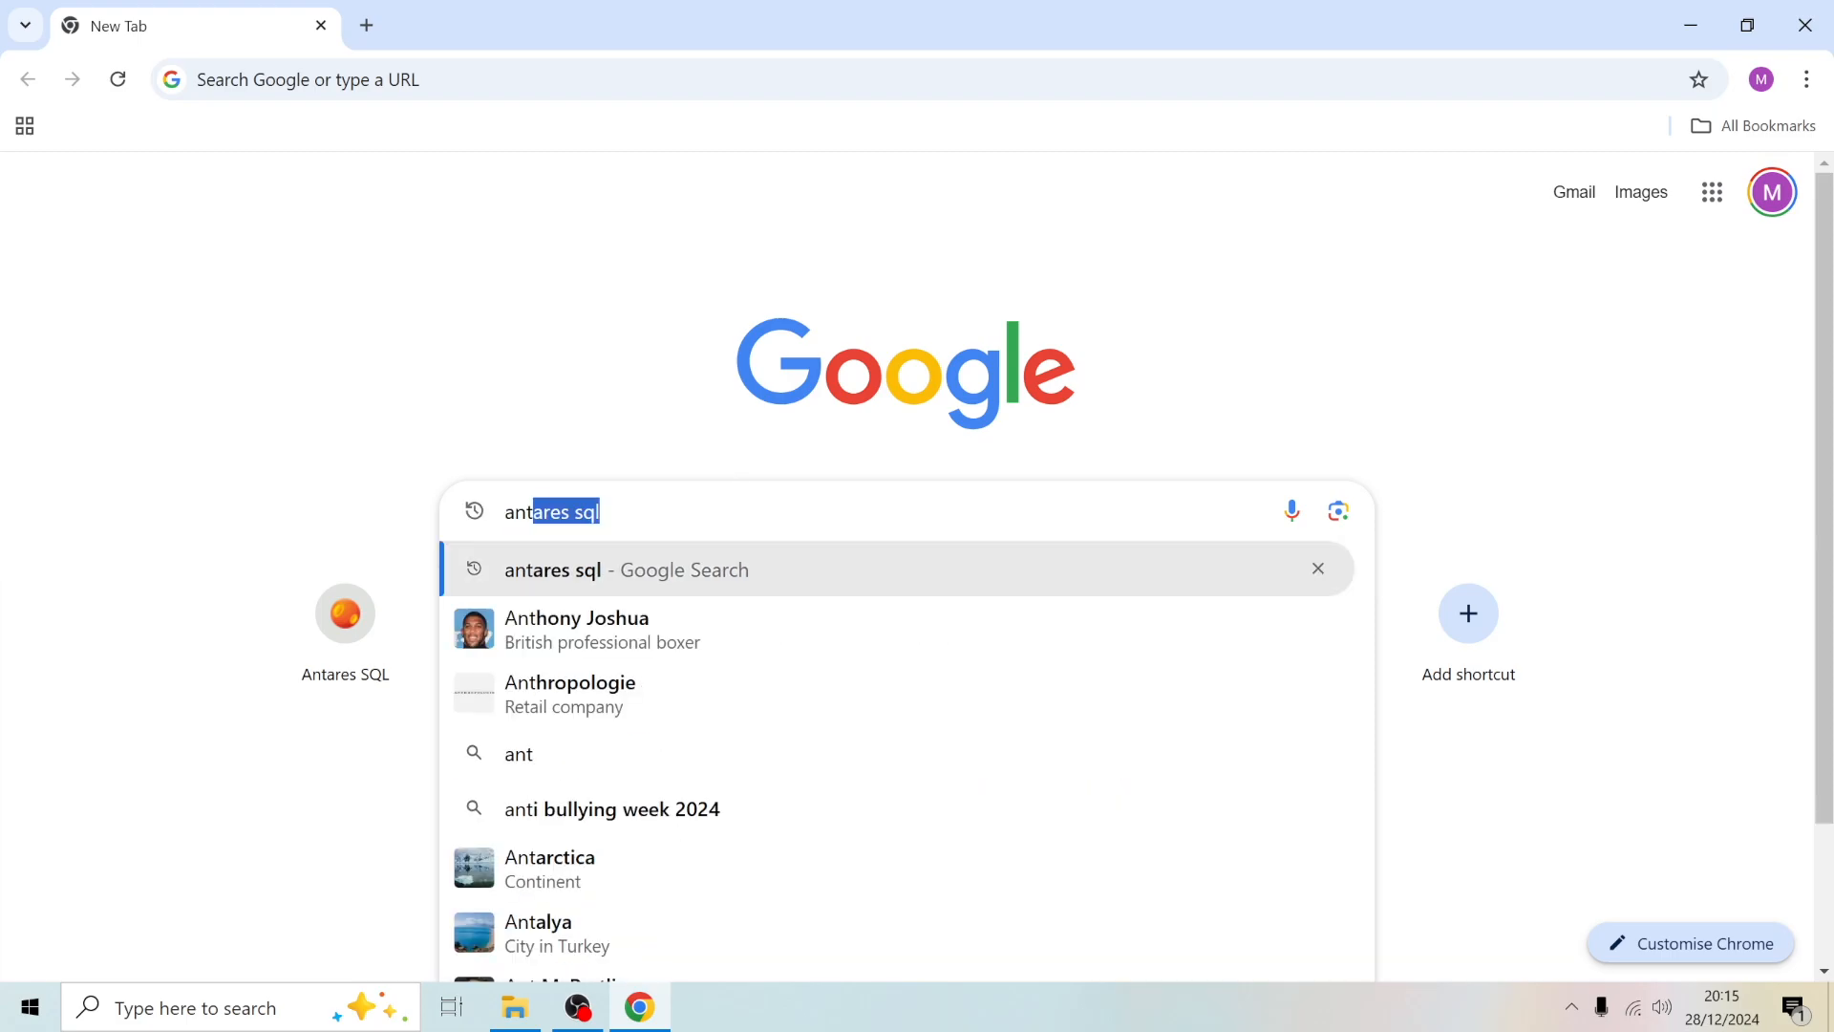
pyautogui.write('ares sq')
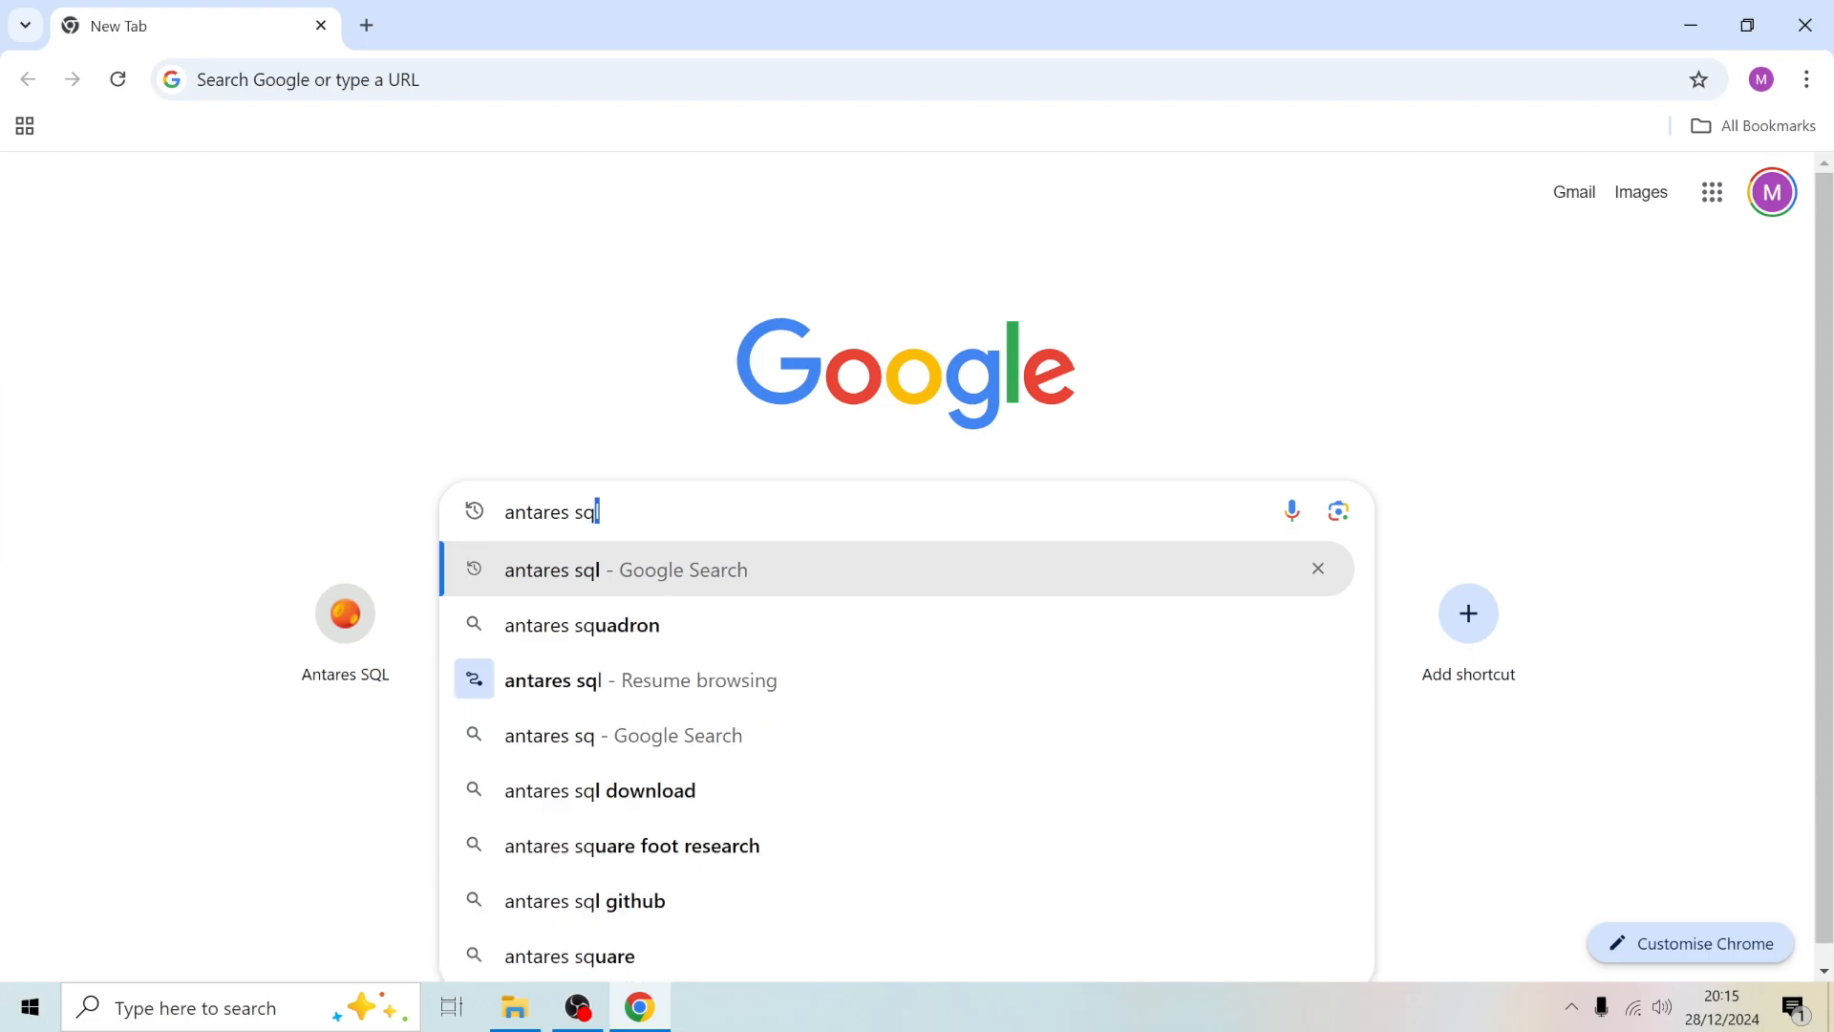
pyautogui.write('l')
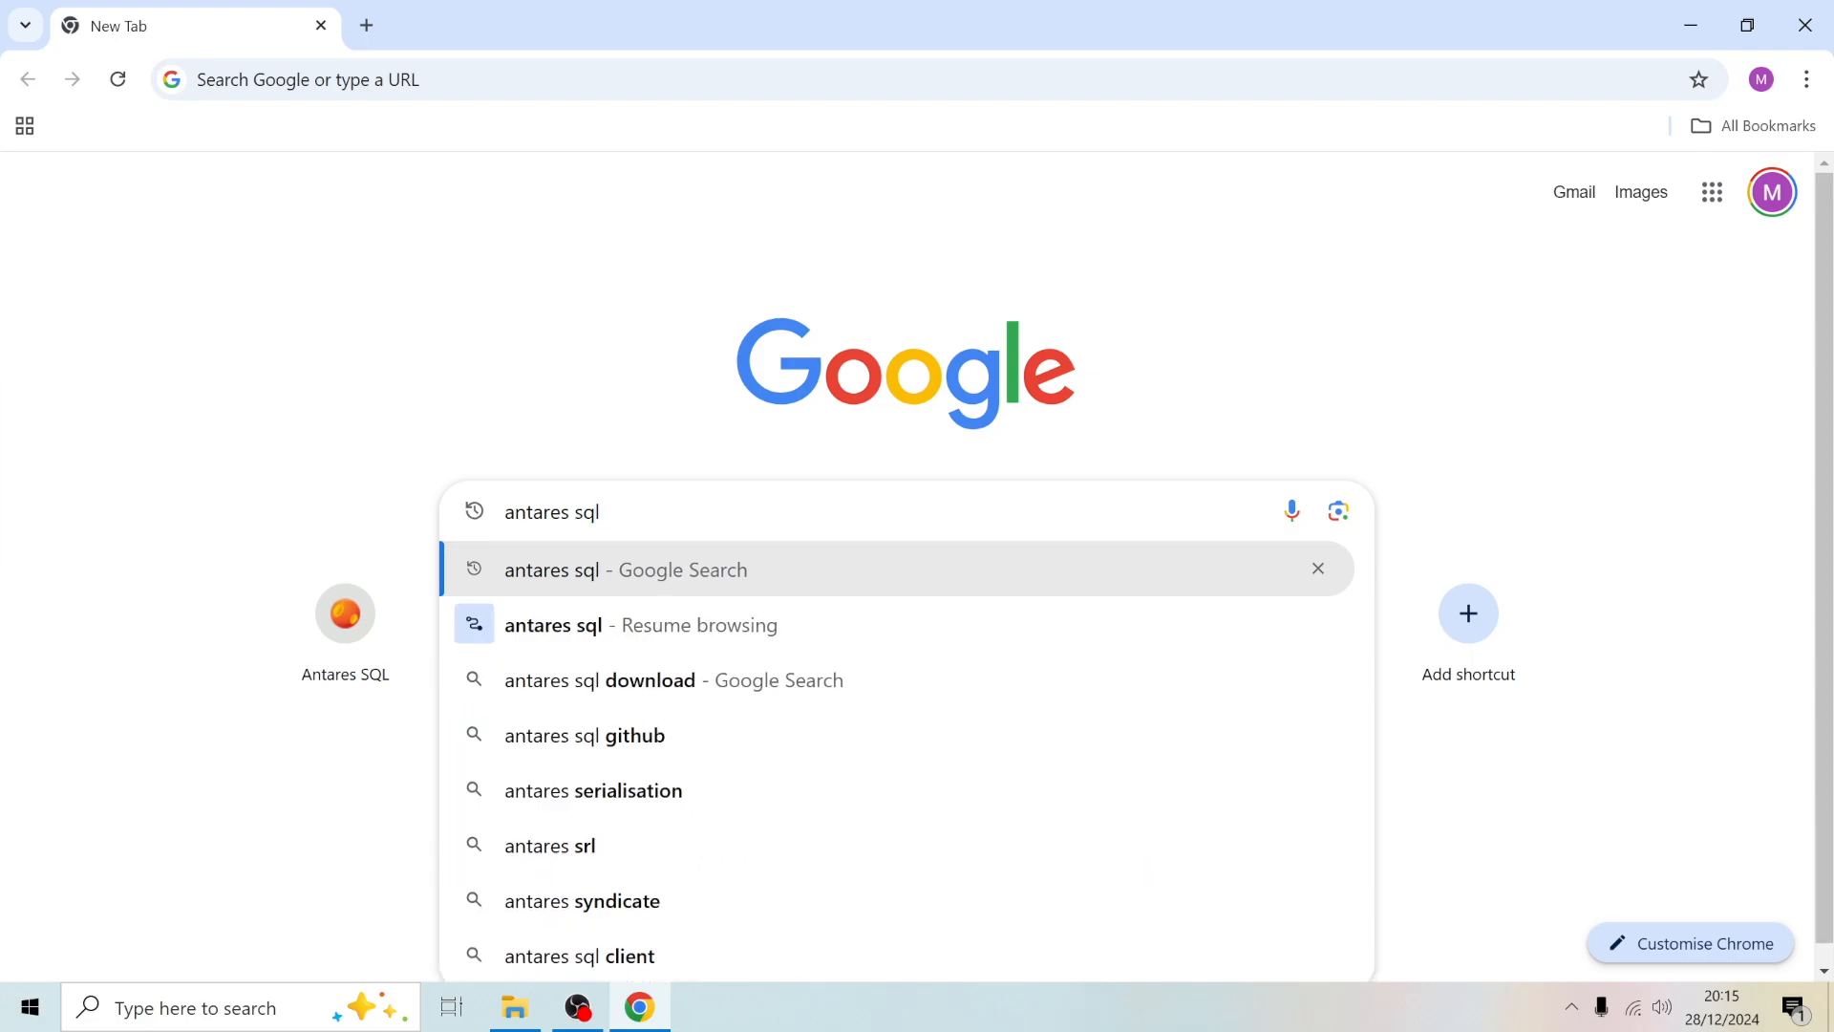
pyautogui.press('Return')
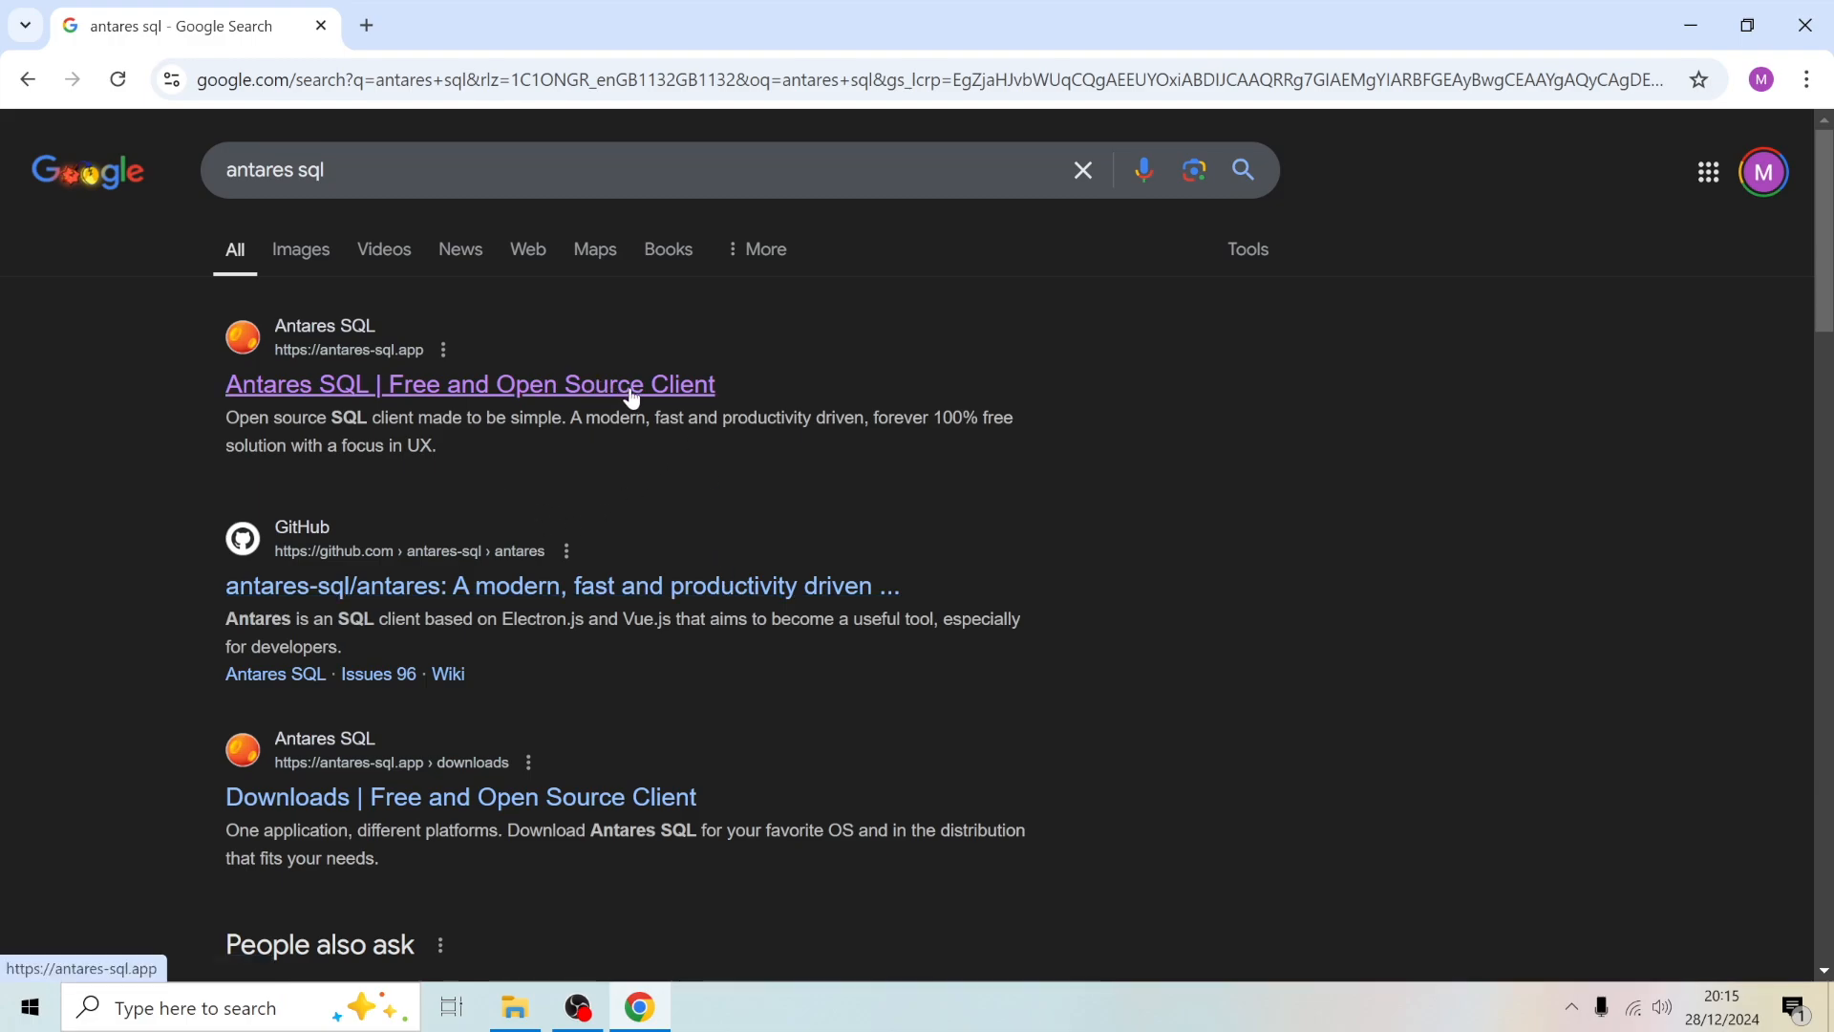
# - Go to the Antares SQL website's downloads and download the Windows 64-bit stable exe installer
pyautogui.click(591, 387)
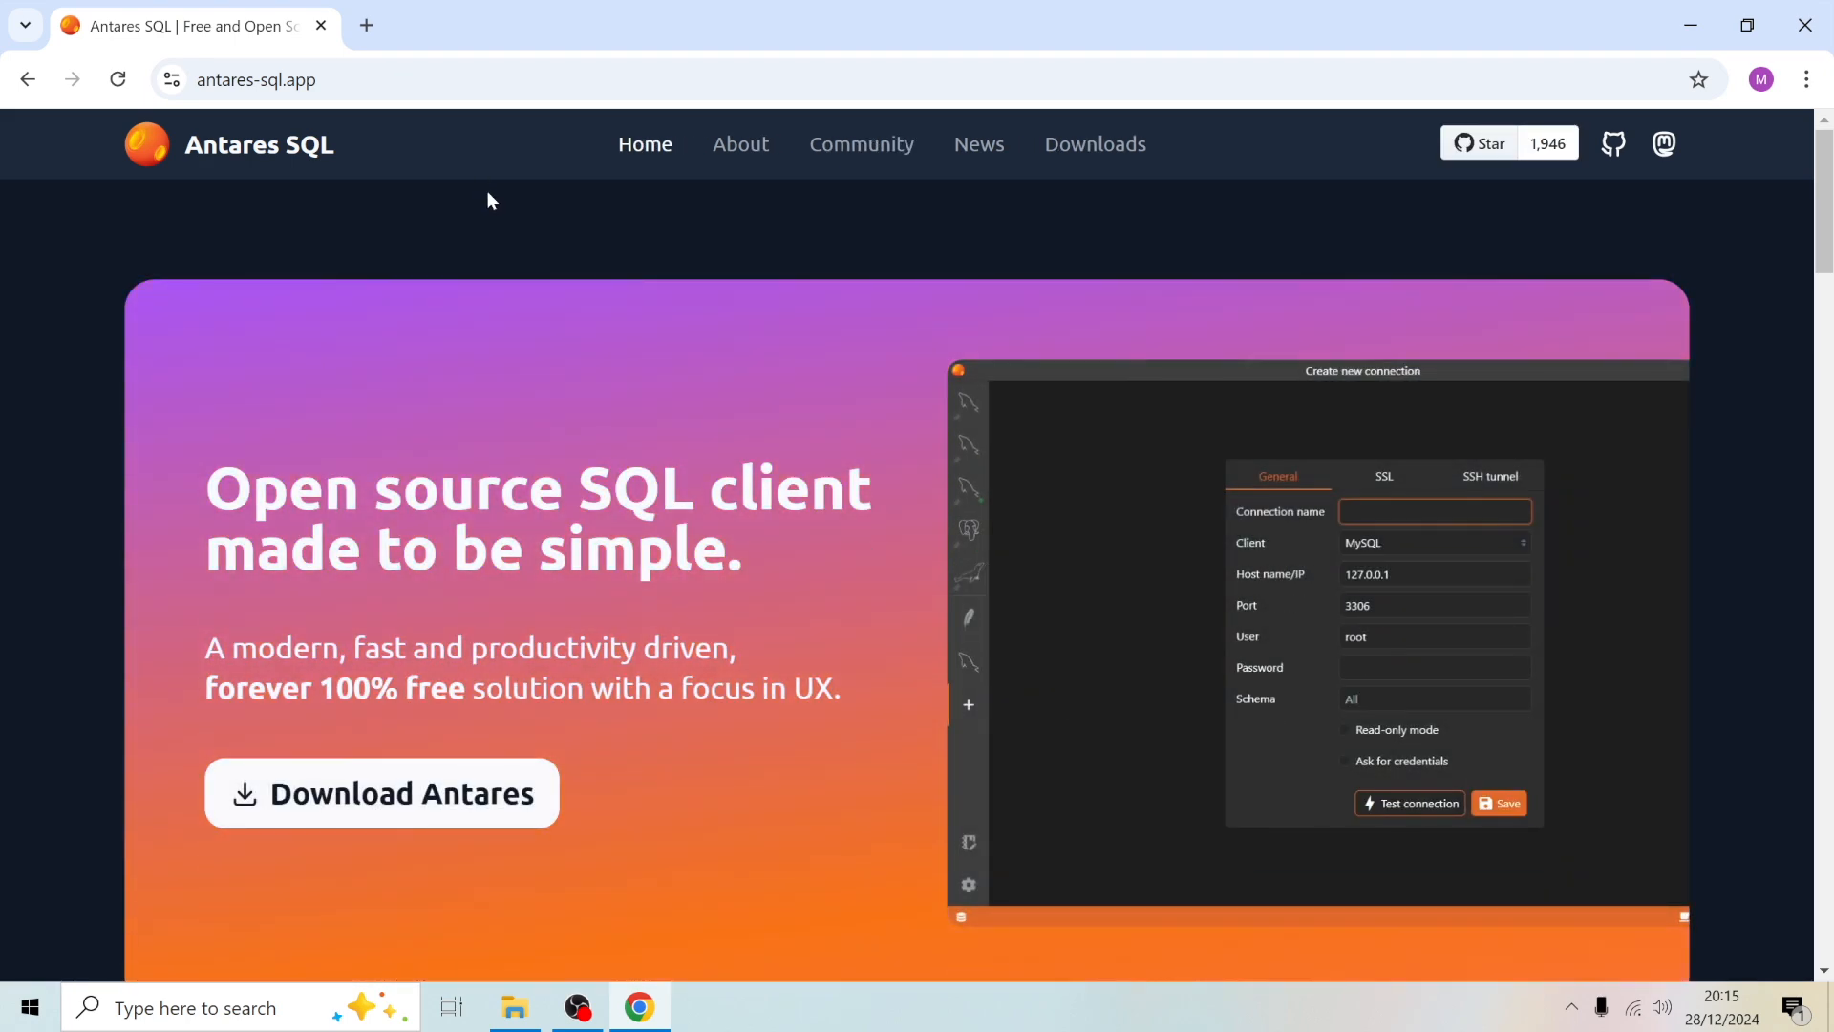
pyautogui.scroll(-1, 808, 590)
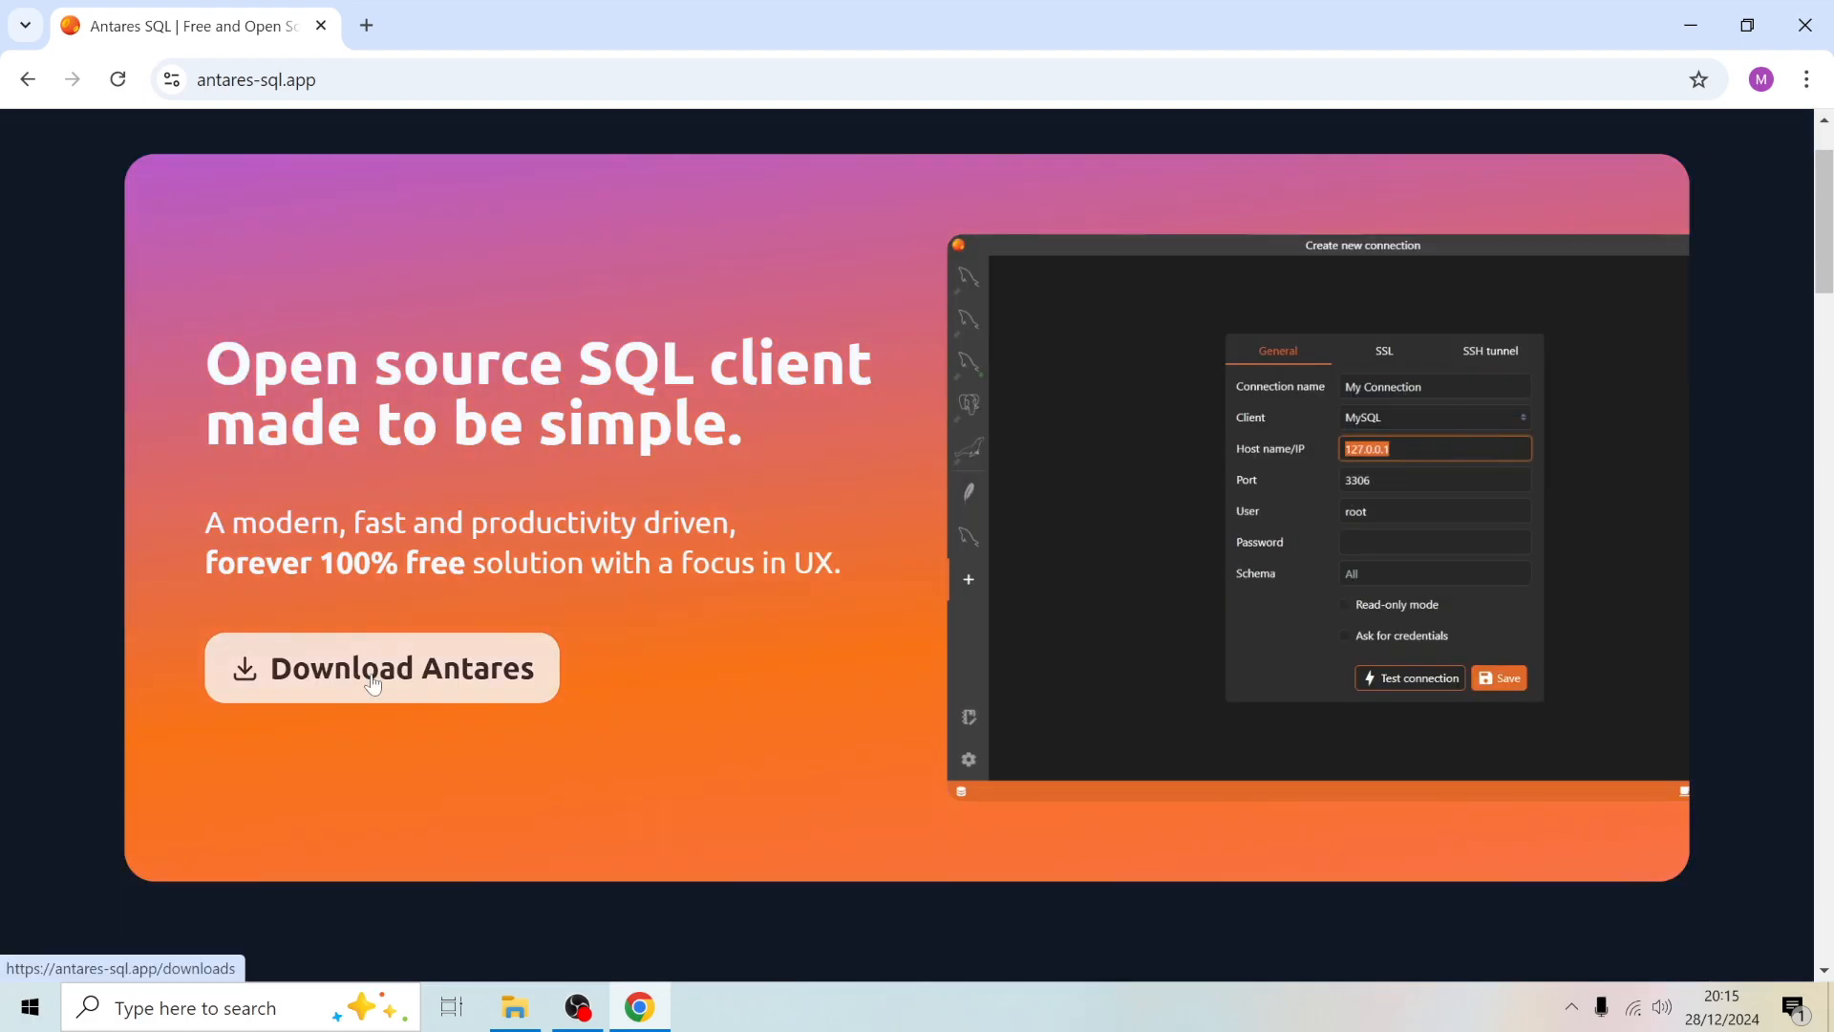
pyautogui.click(479, 691)
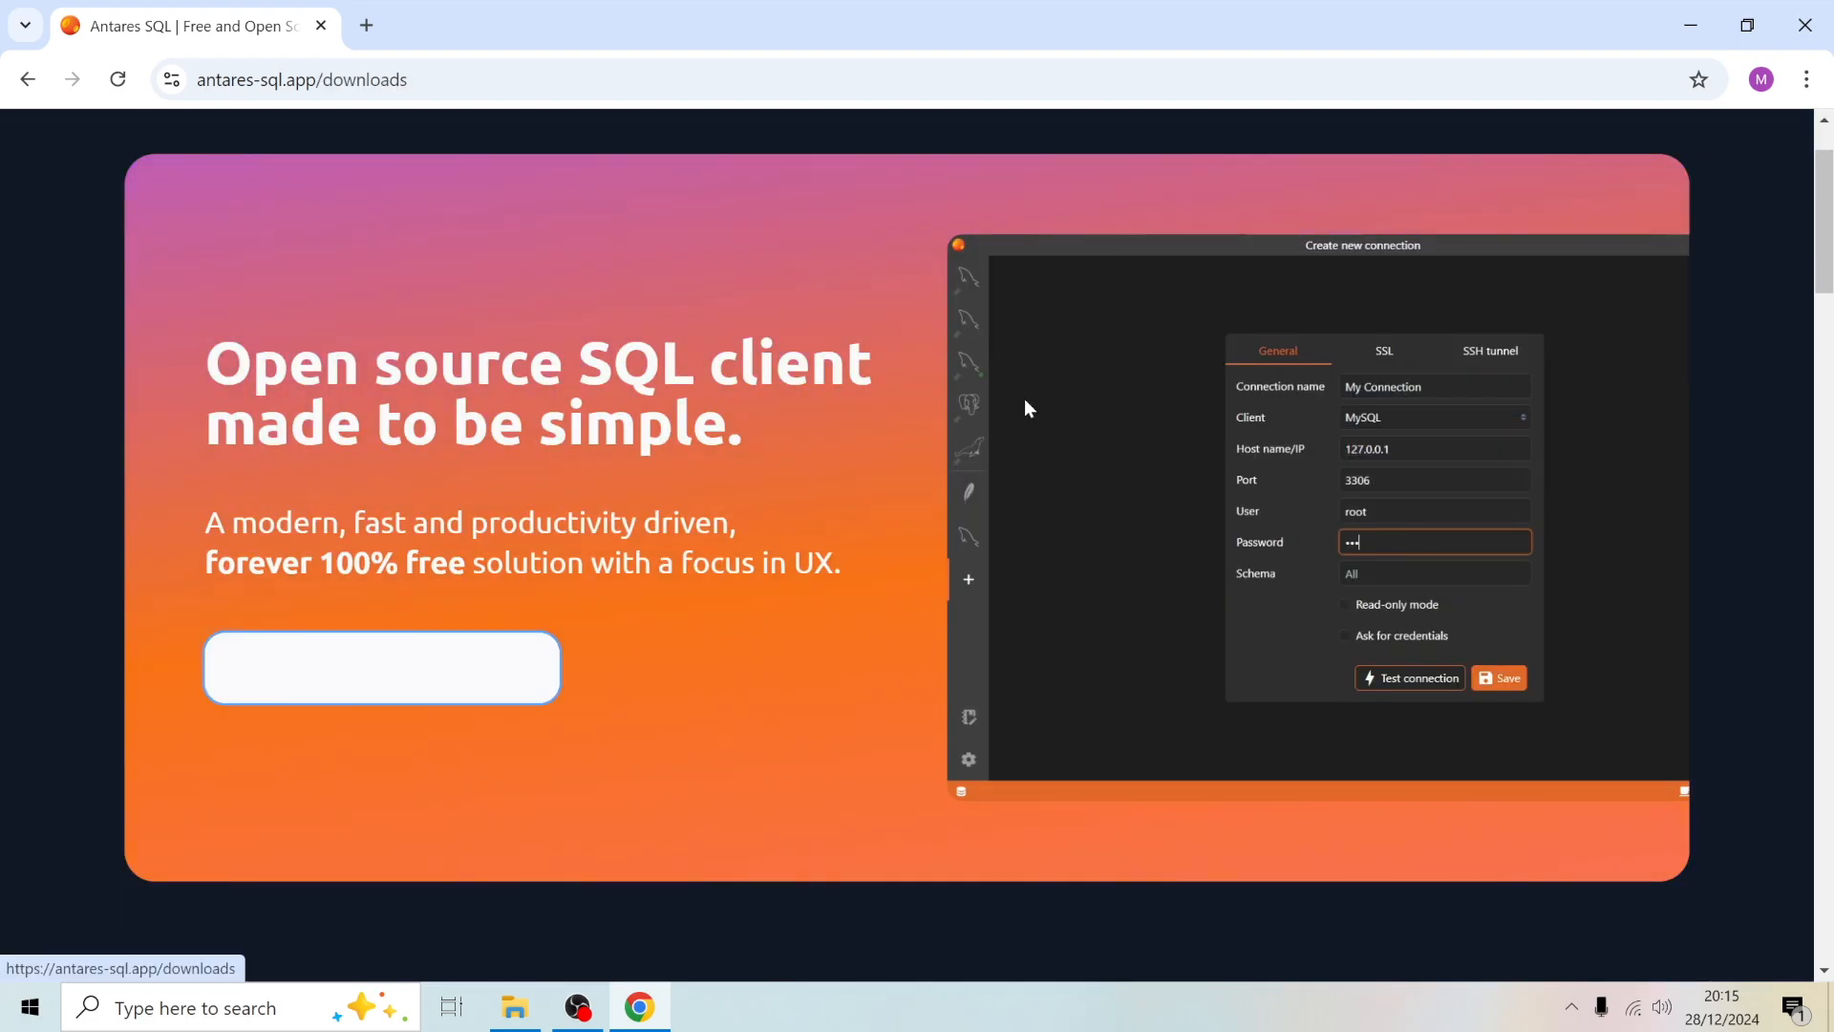
pyautogui.scroll(-3, 1009, 472)
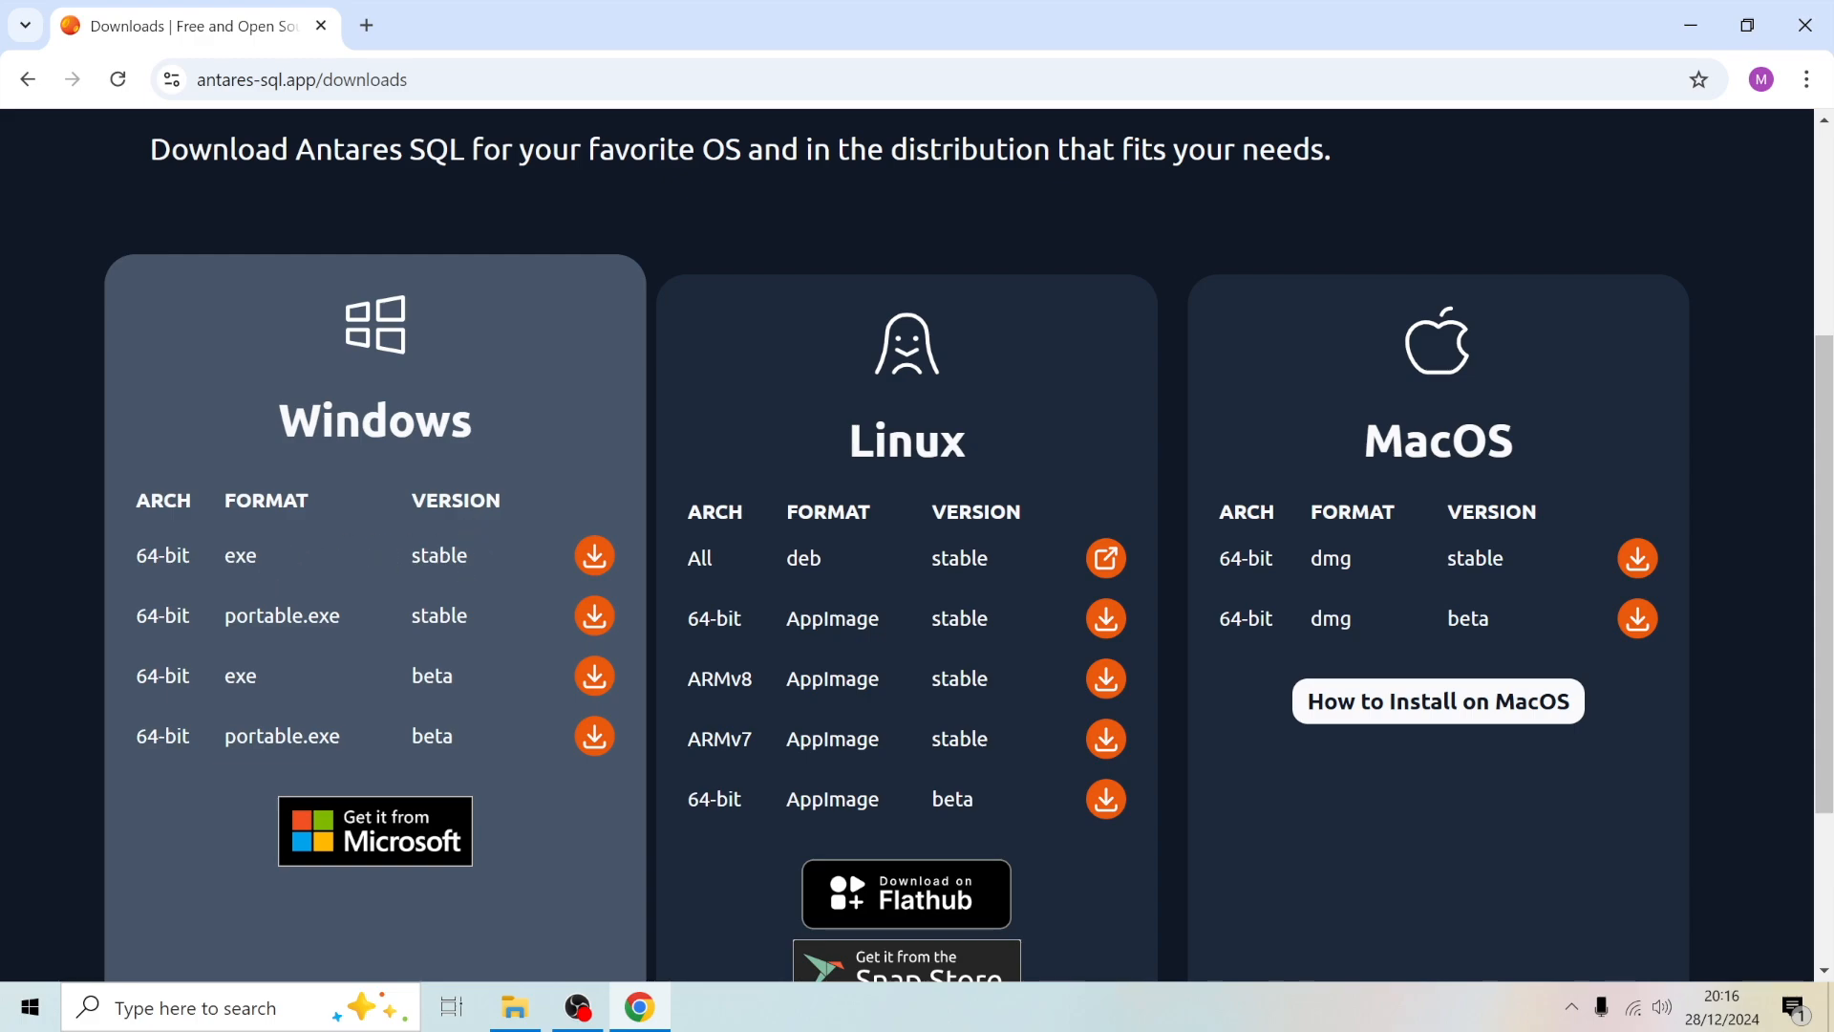
pyautogui.click(595, 555)
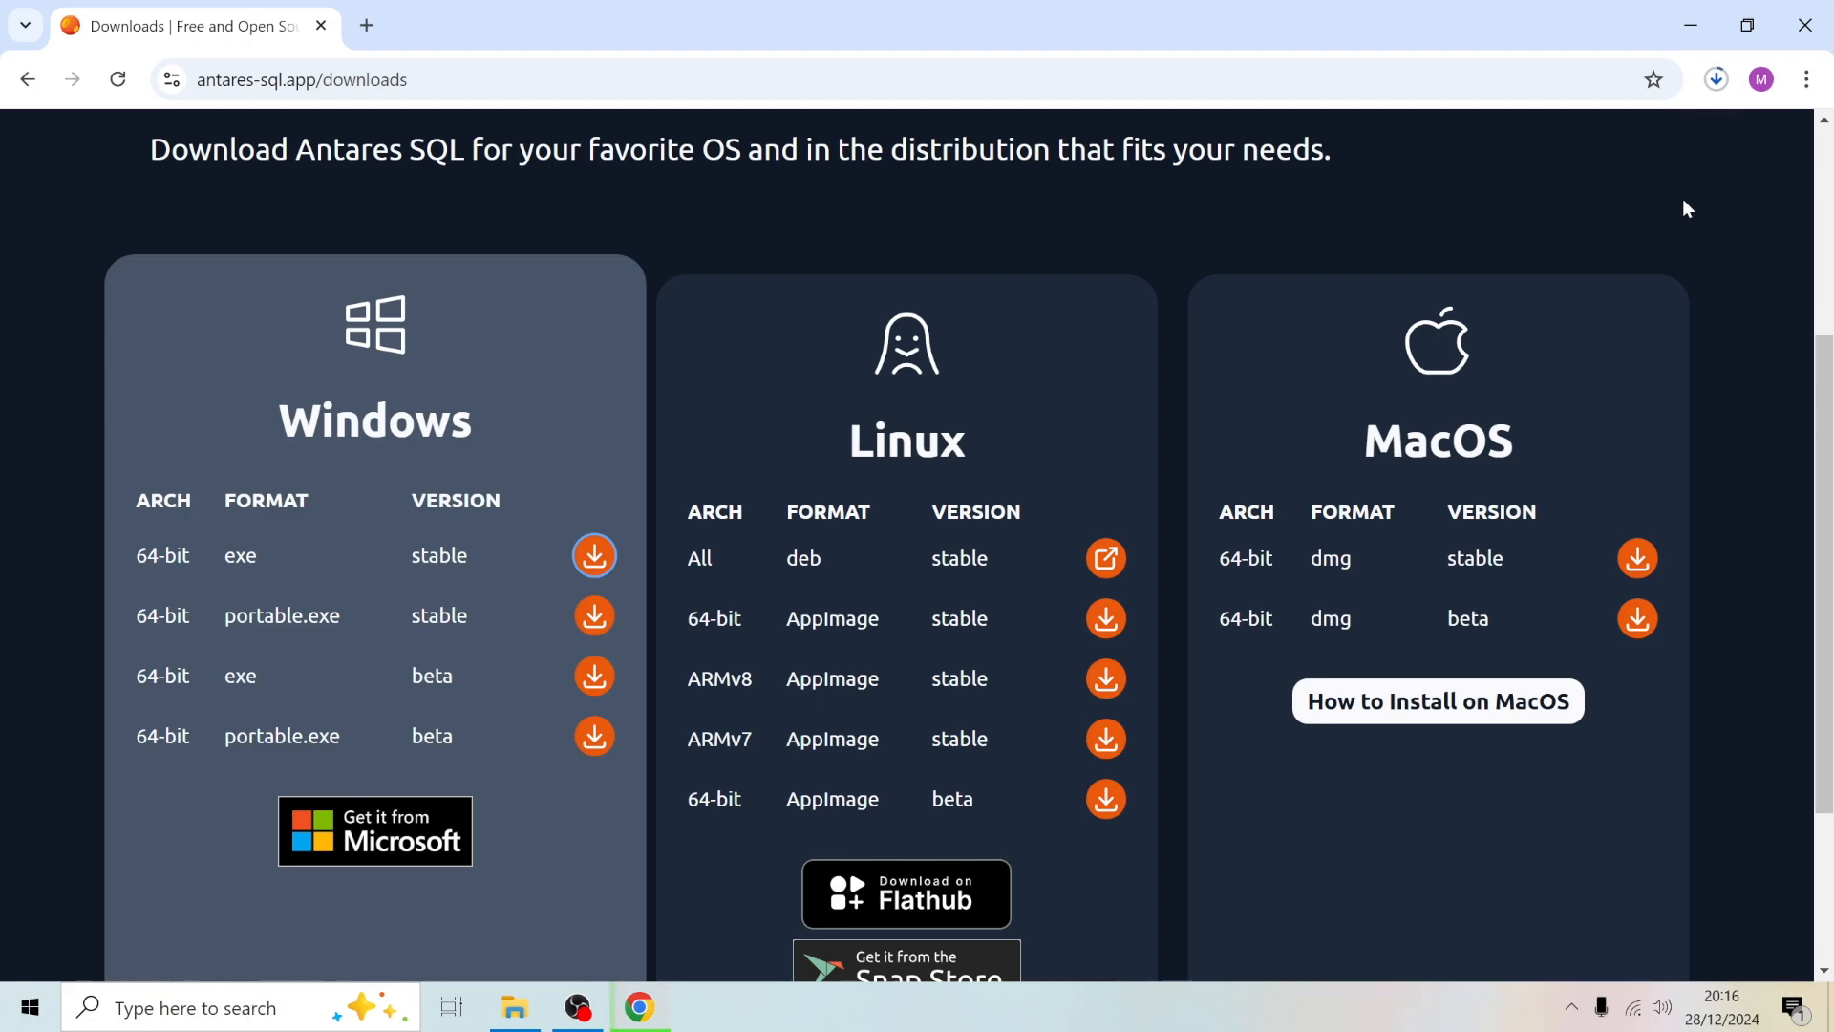
# - Show the downloaded installer in its folder and minimize the browser
pyautogui.scroll(-1, 1682, 199)
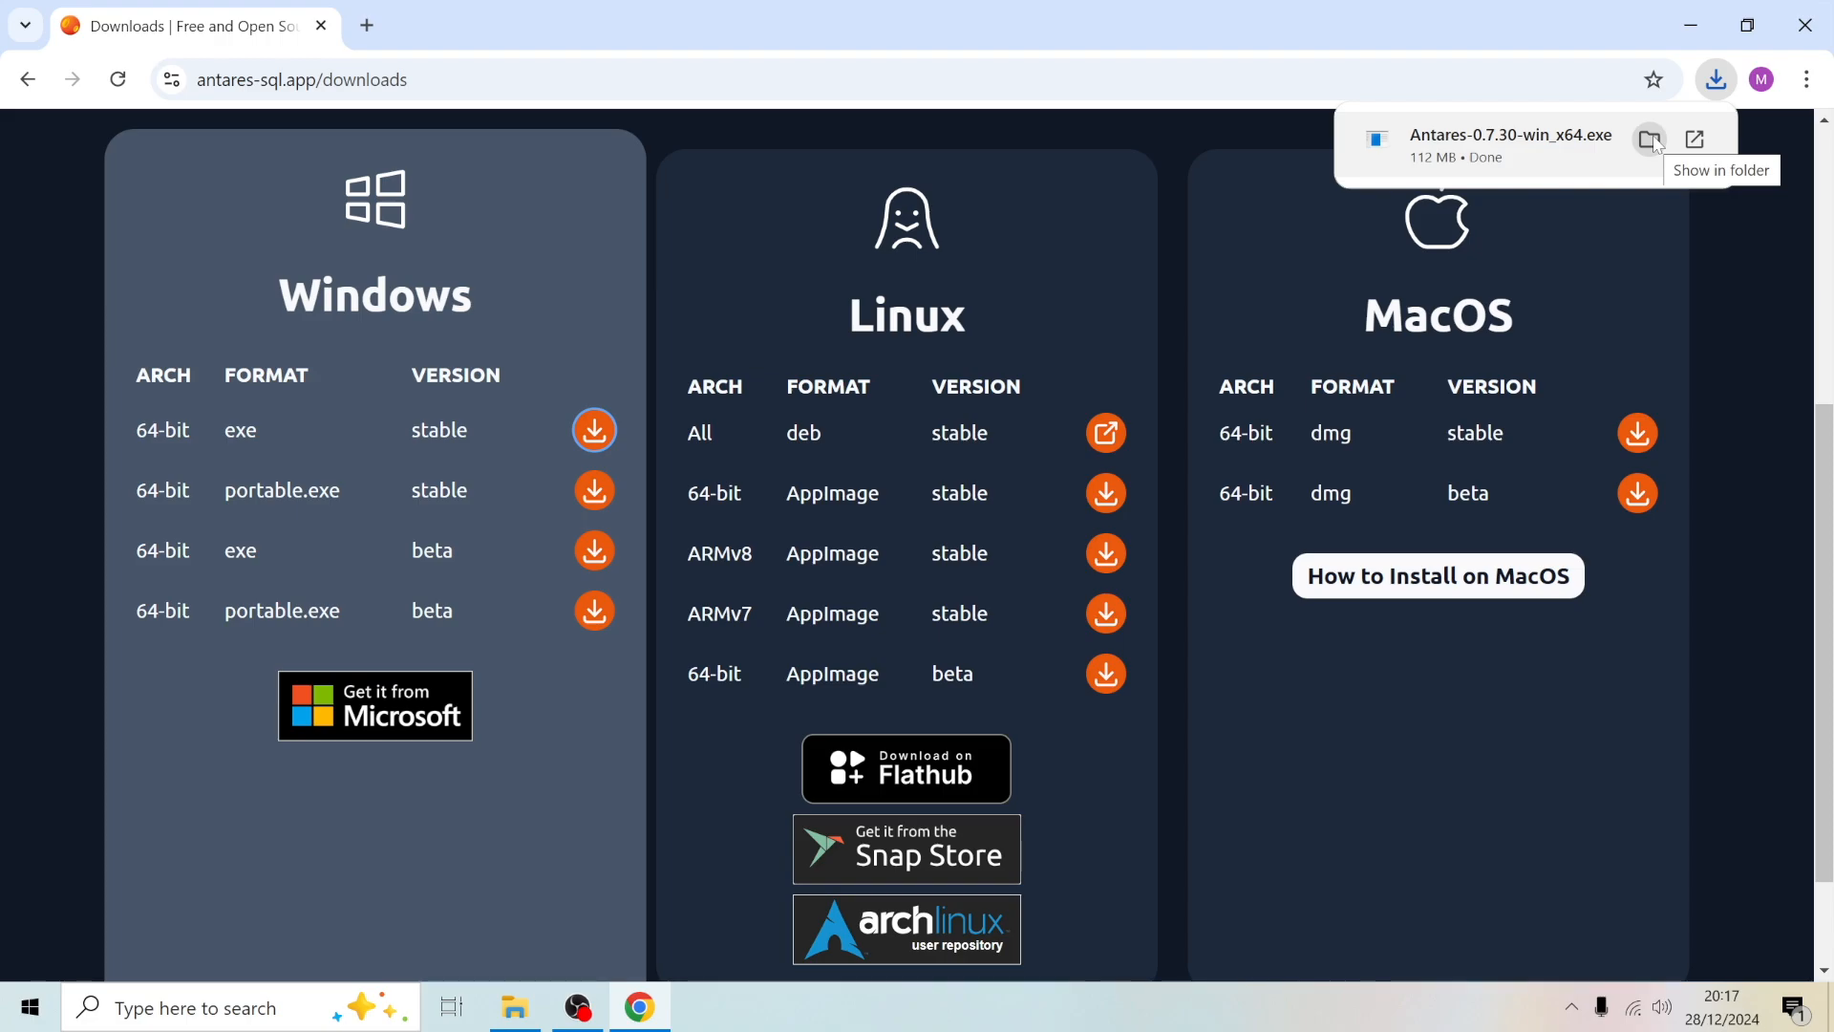
pyautogui.click(1655, 142)
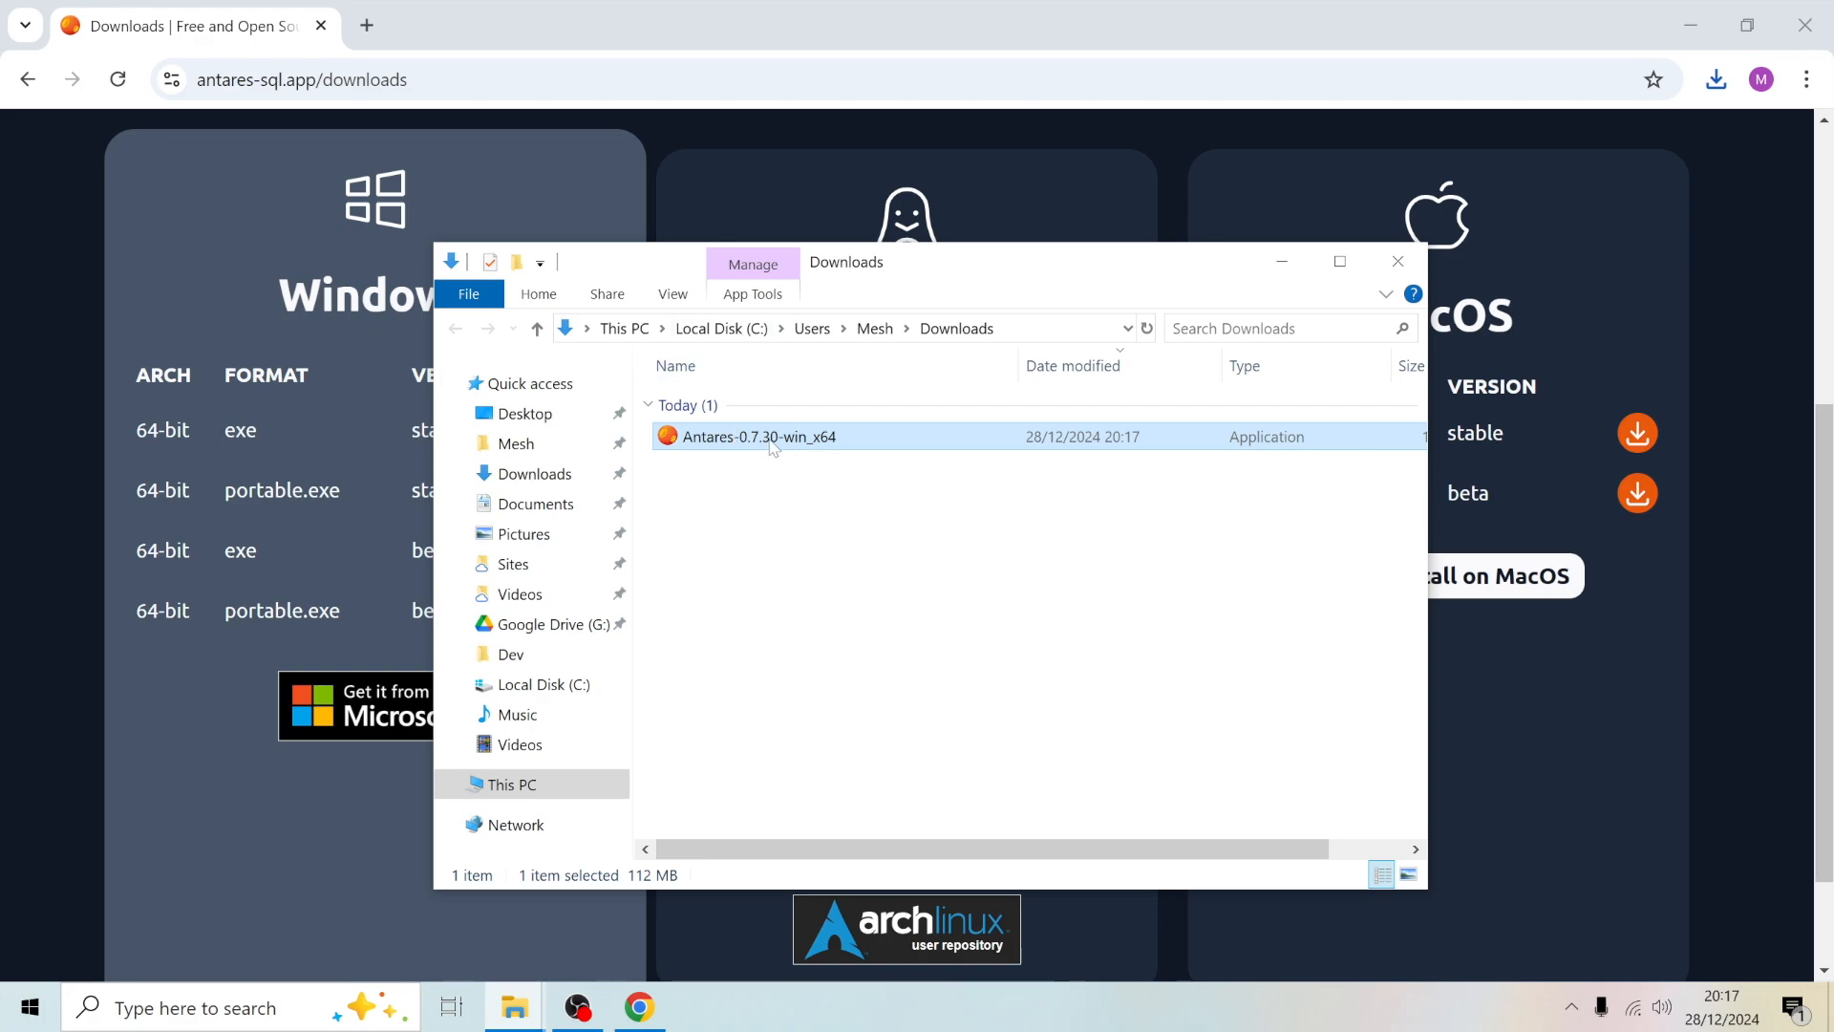
pyautogui.click(1691, 25)
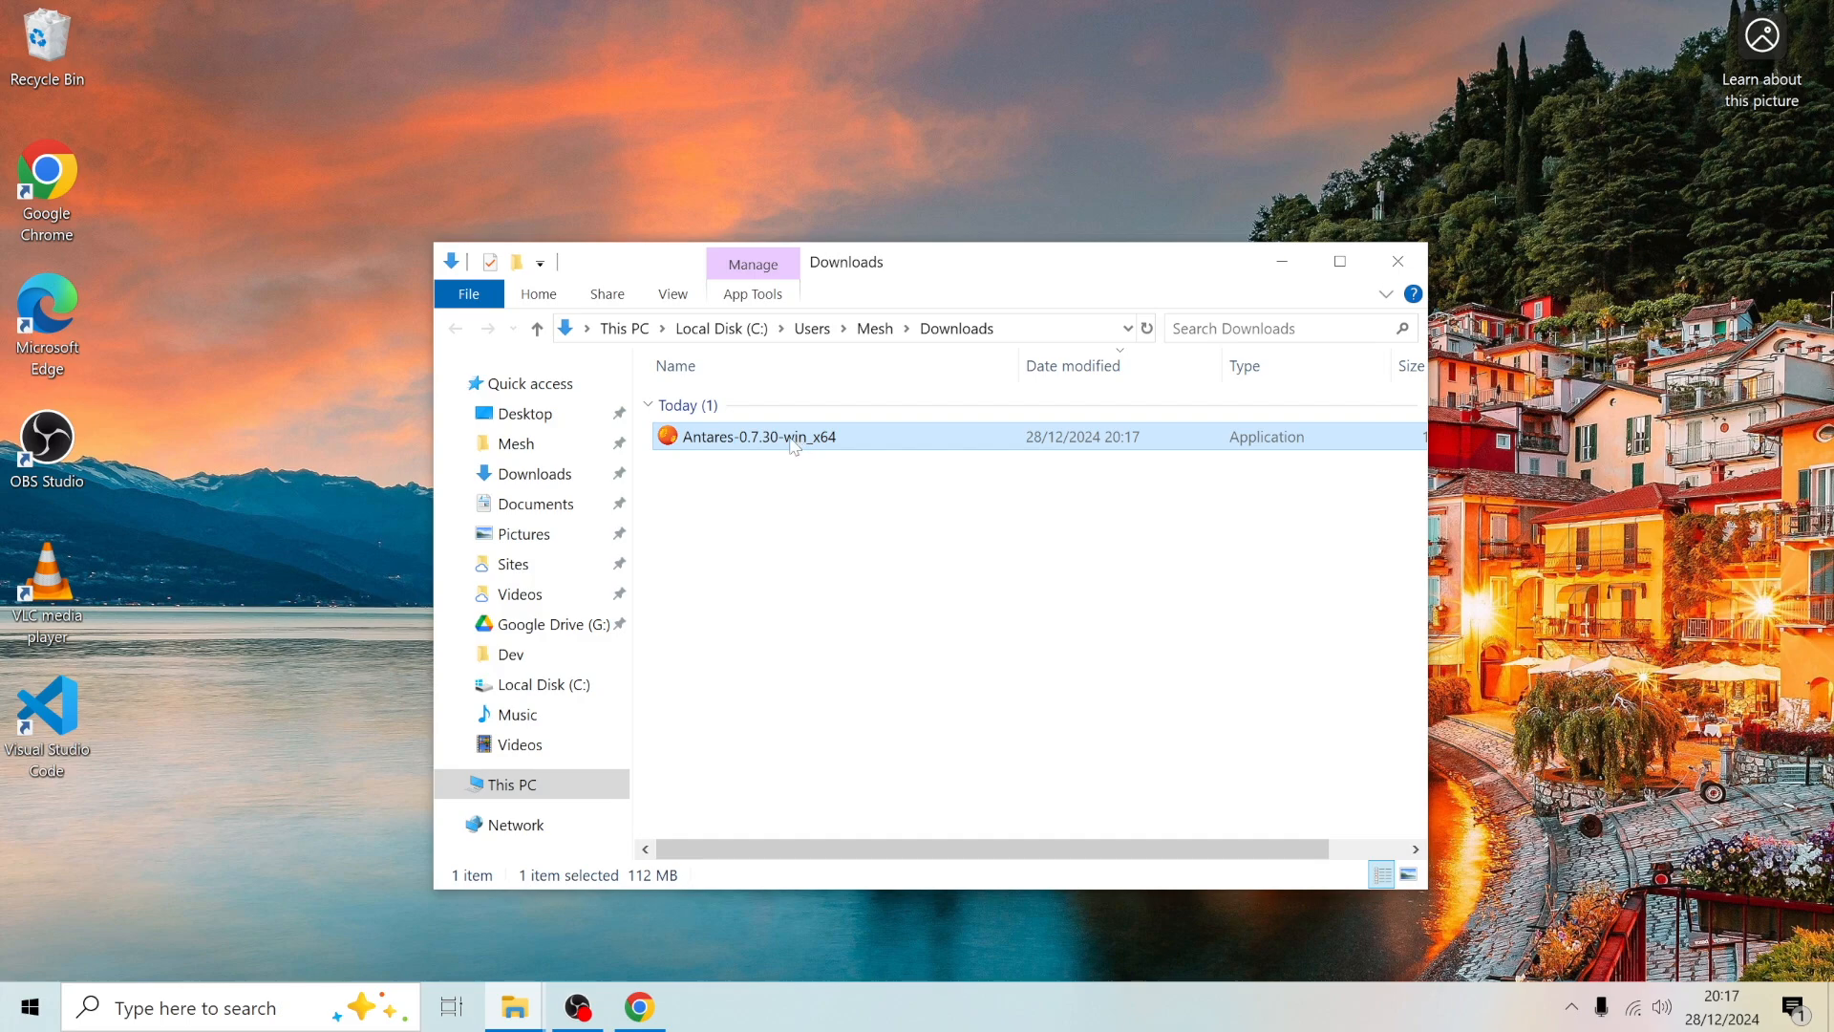
# - Launch the Antares-0.7.30-win_x64 installer, choosing to run it anyway past the SmartScreen warning
pyautogui.doubleClick(800, 437)
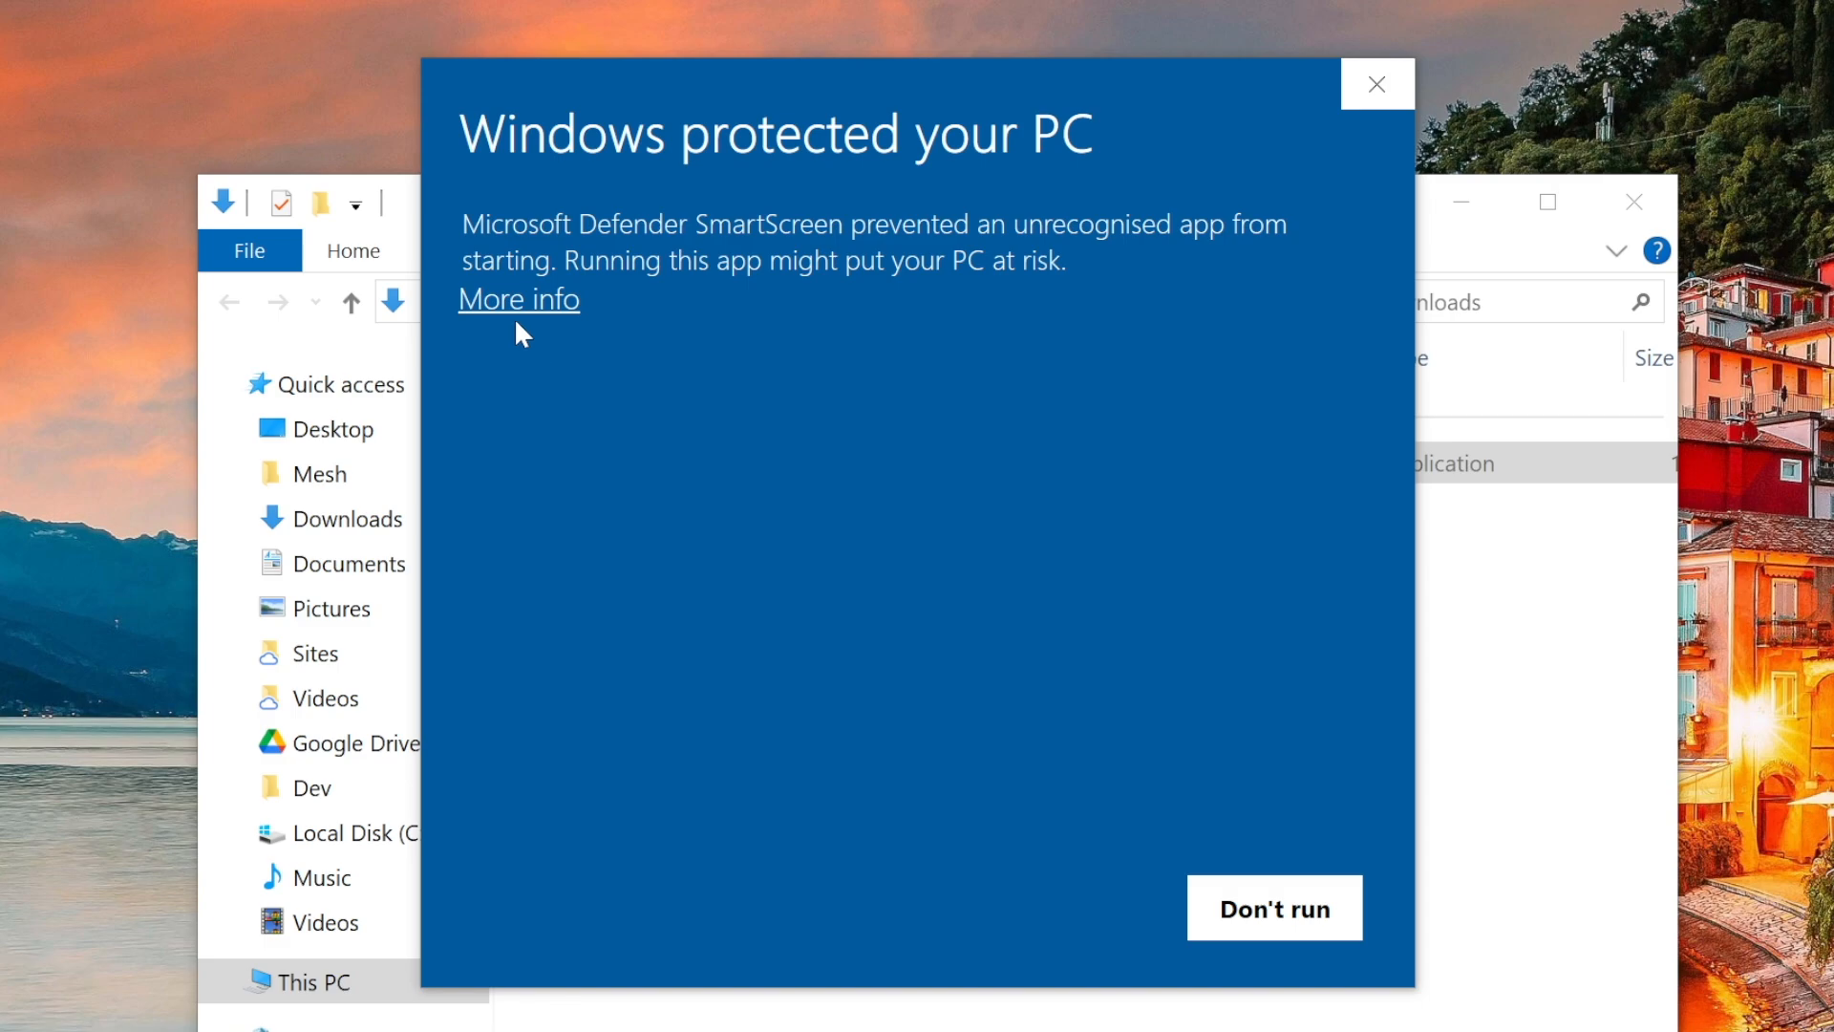
pyautogui.click(546, 300)
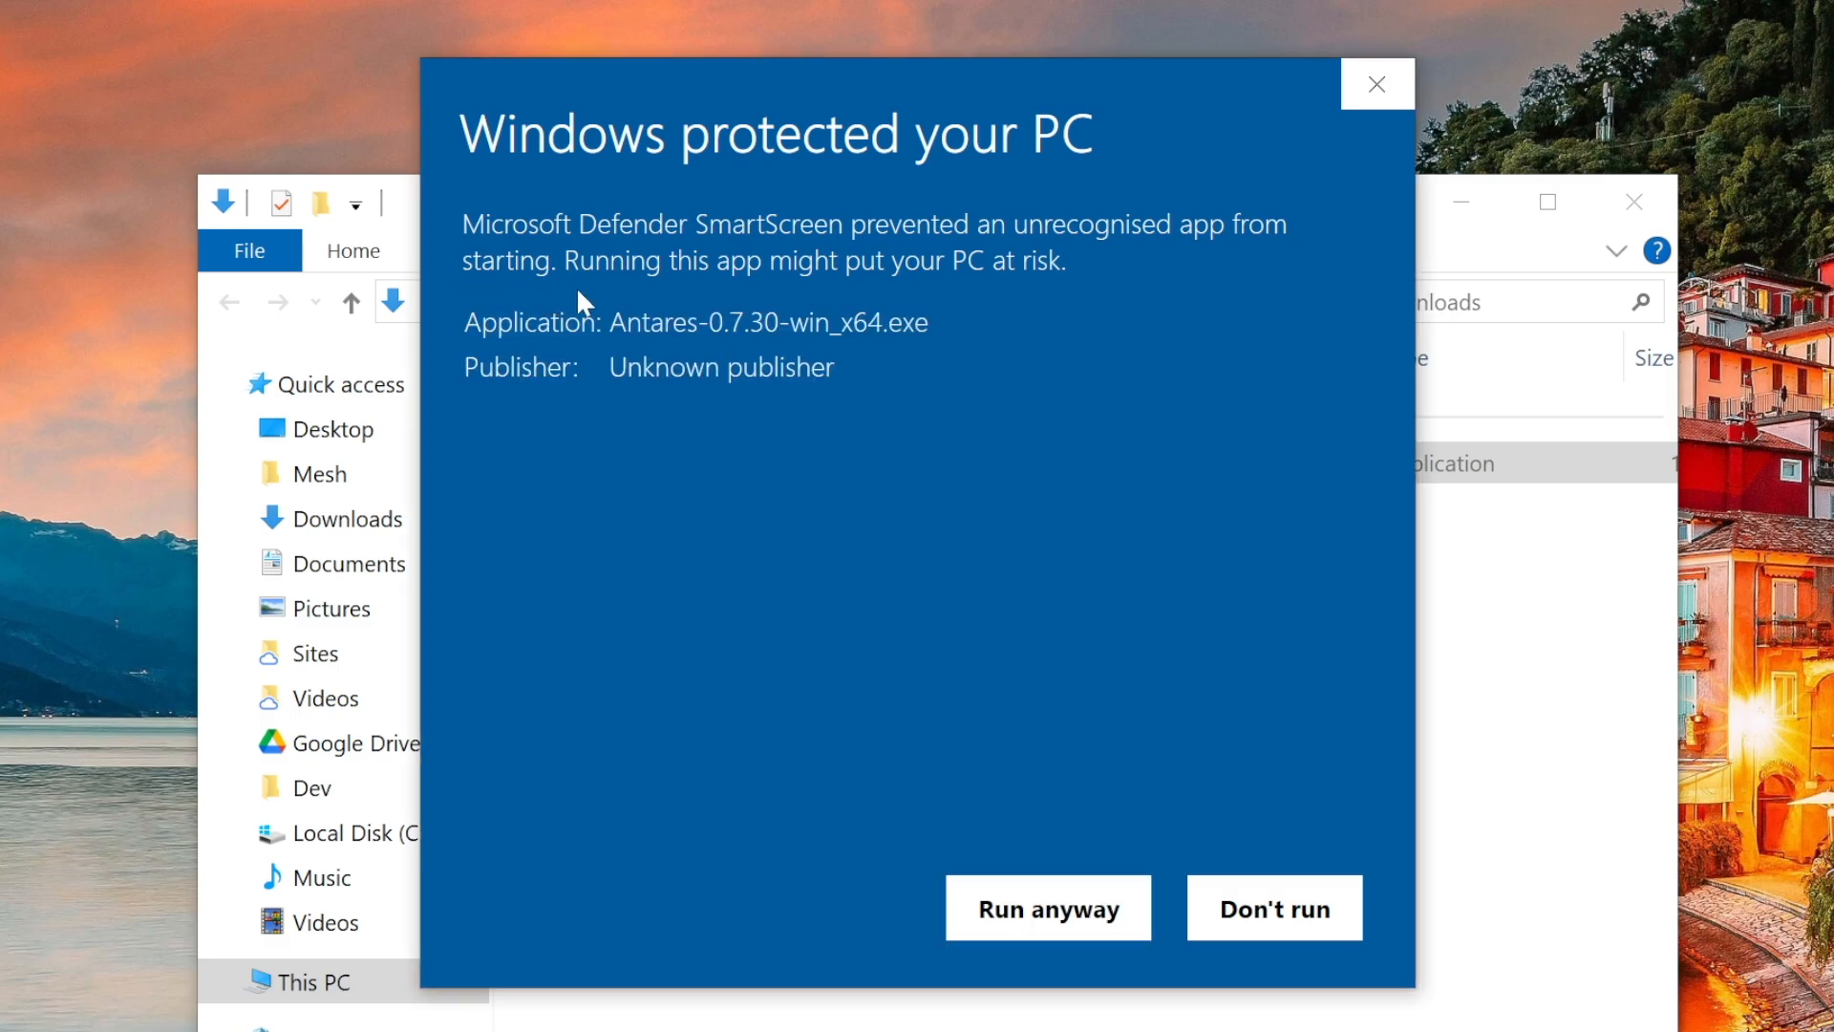
pyautogui.click(1046, 905)
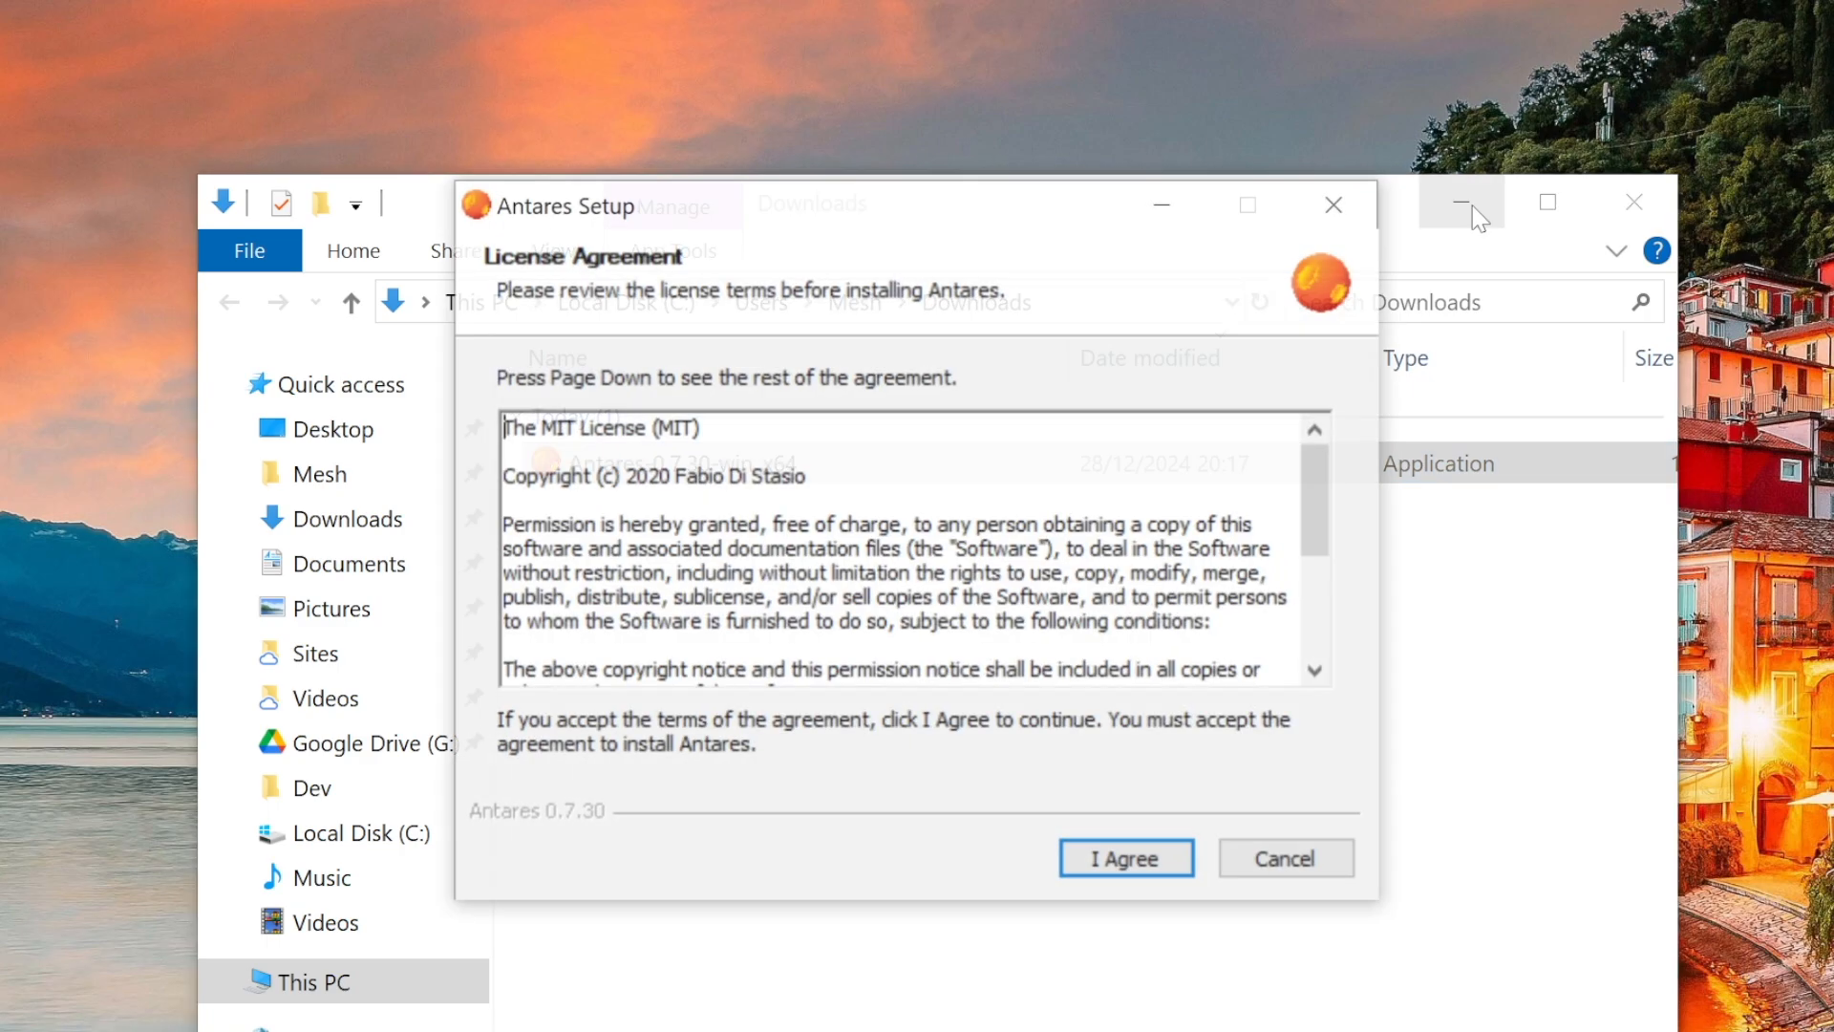
# - Move the setup dialog, minimize the file explorer and accept the Antares license agreement
pyautogui.moveTo(1105, 213); pyautogui.dragTo(1092, 169)
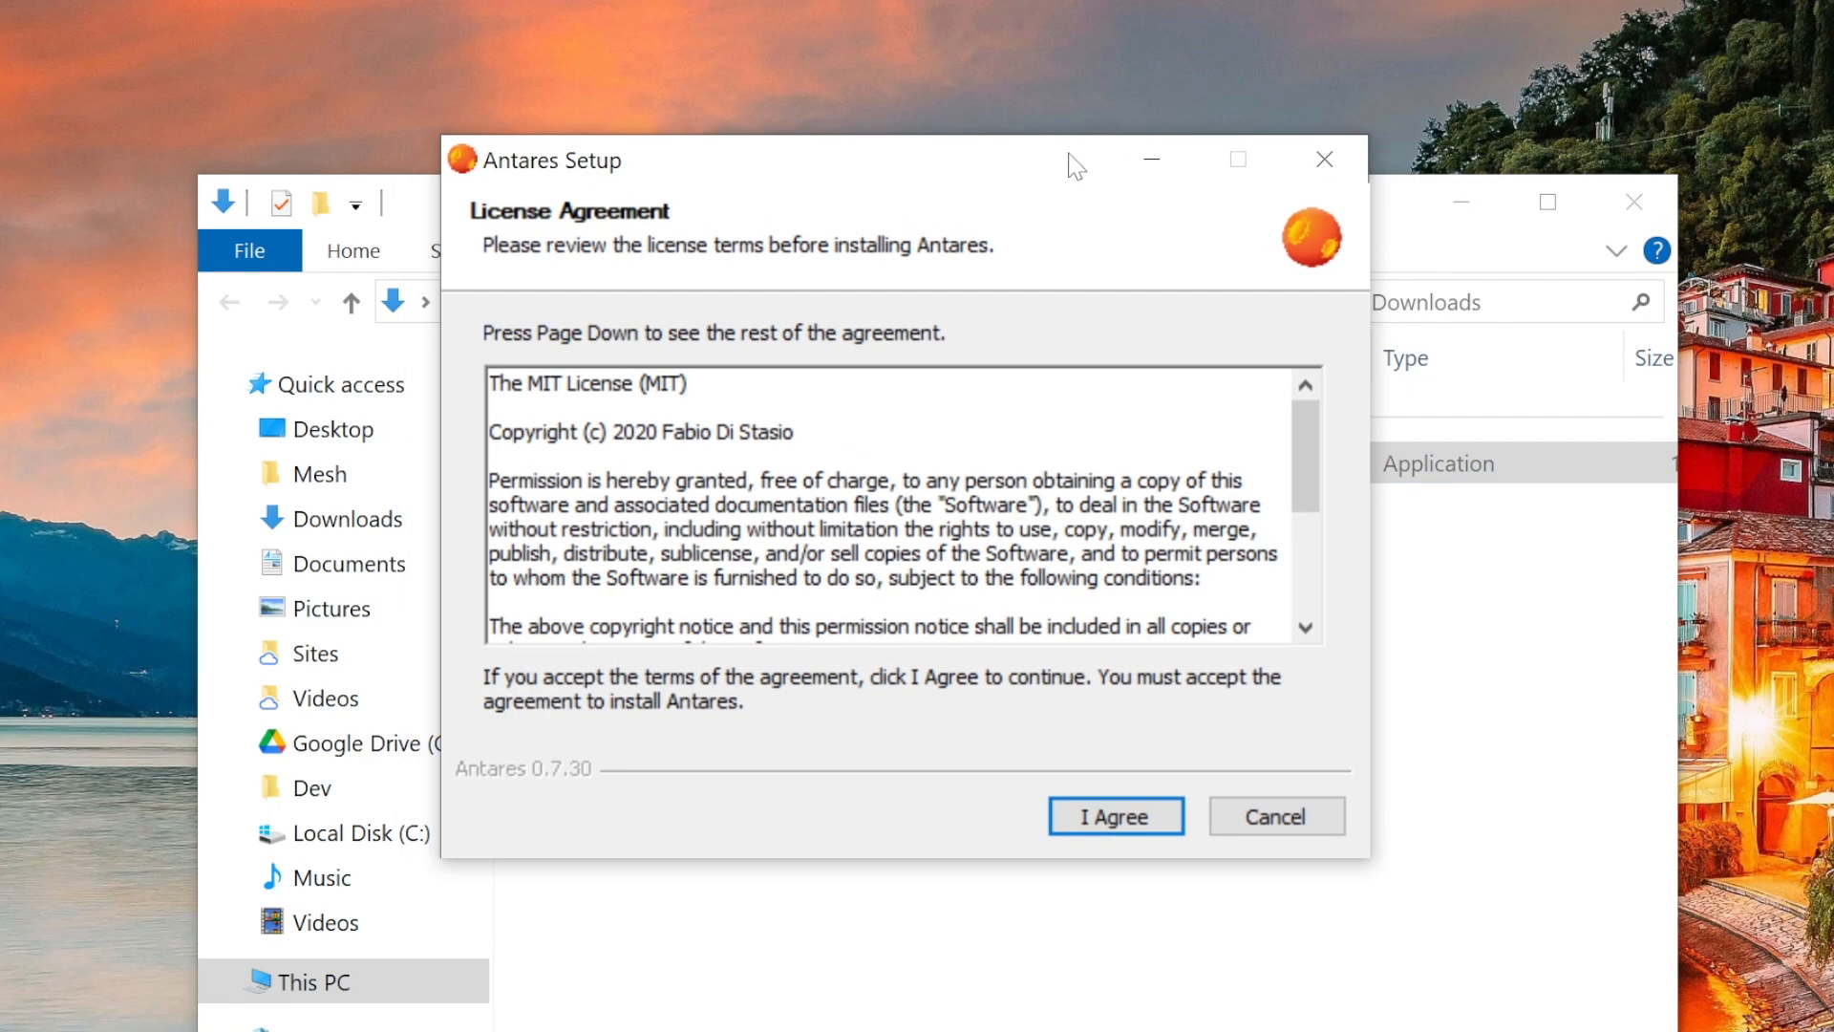
pyautogui.click(1619, 719)
pyautogui.click(1462, 213)
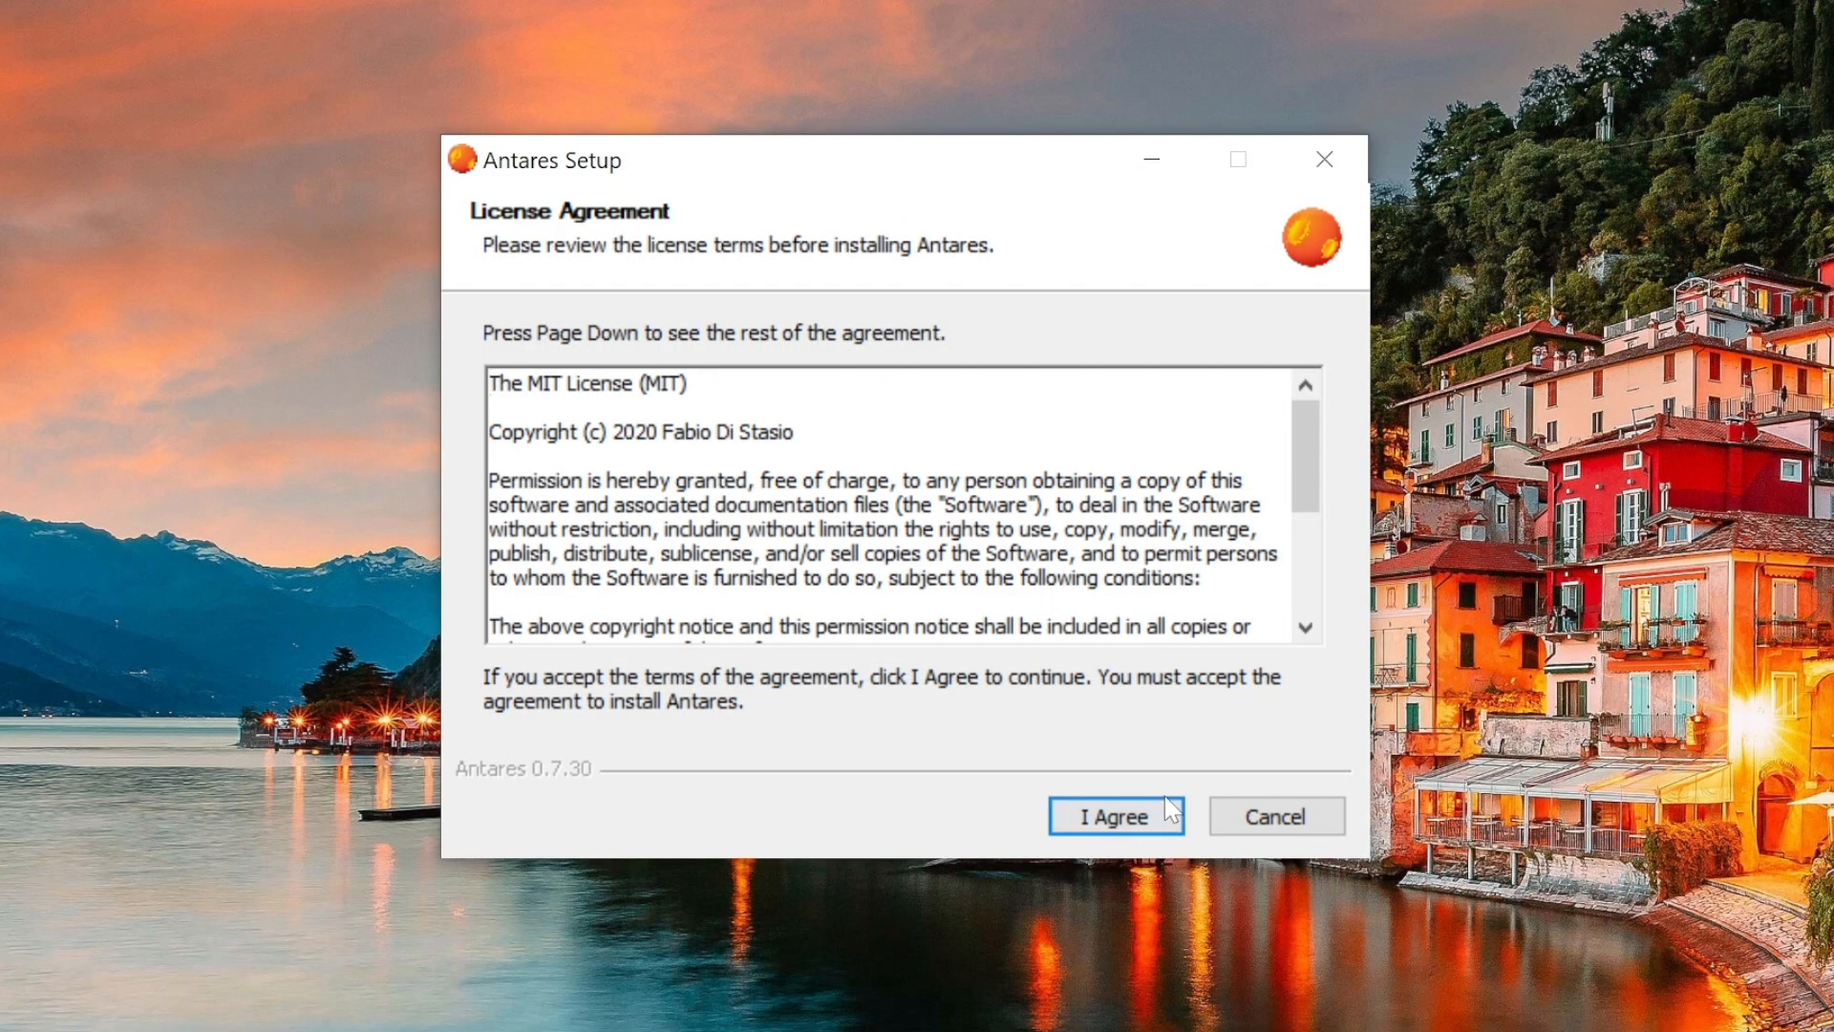
pyautogui.click(1120, 817)
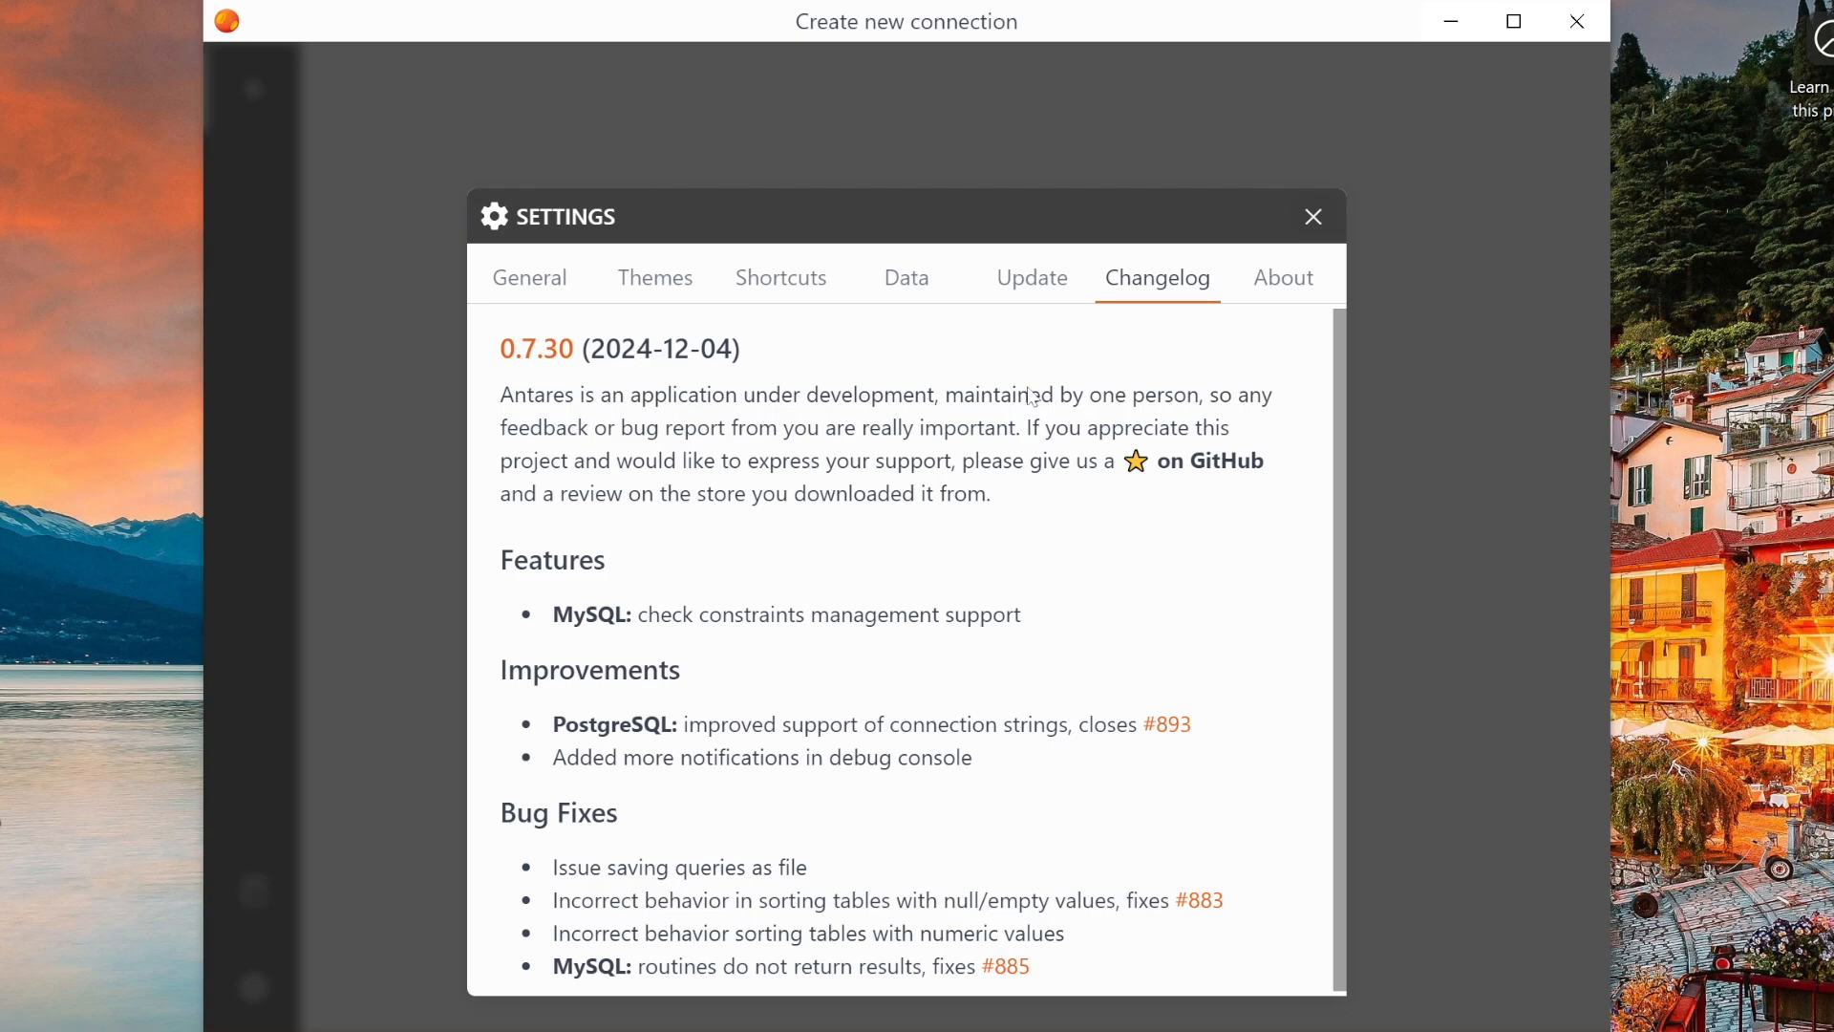
# - Read through the changelog in the Settings dialog and close it
pyautogui.scroll(-1, 1098, 535)
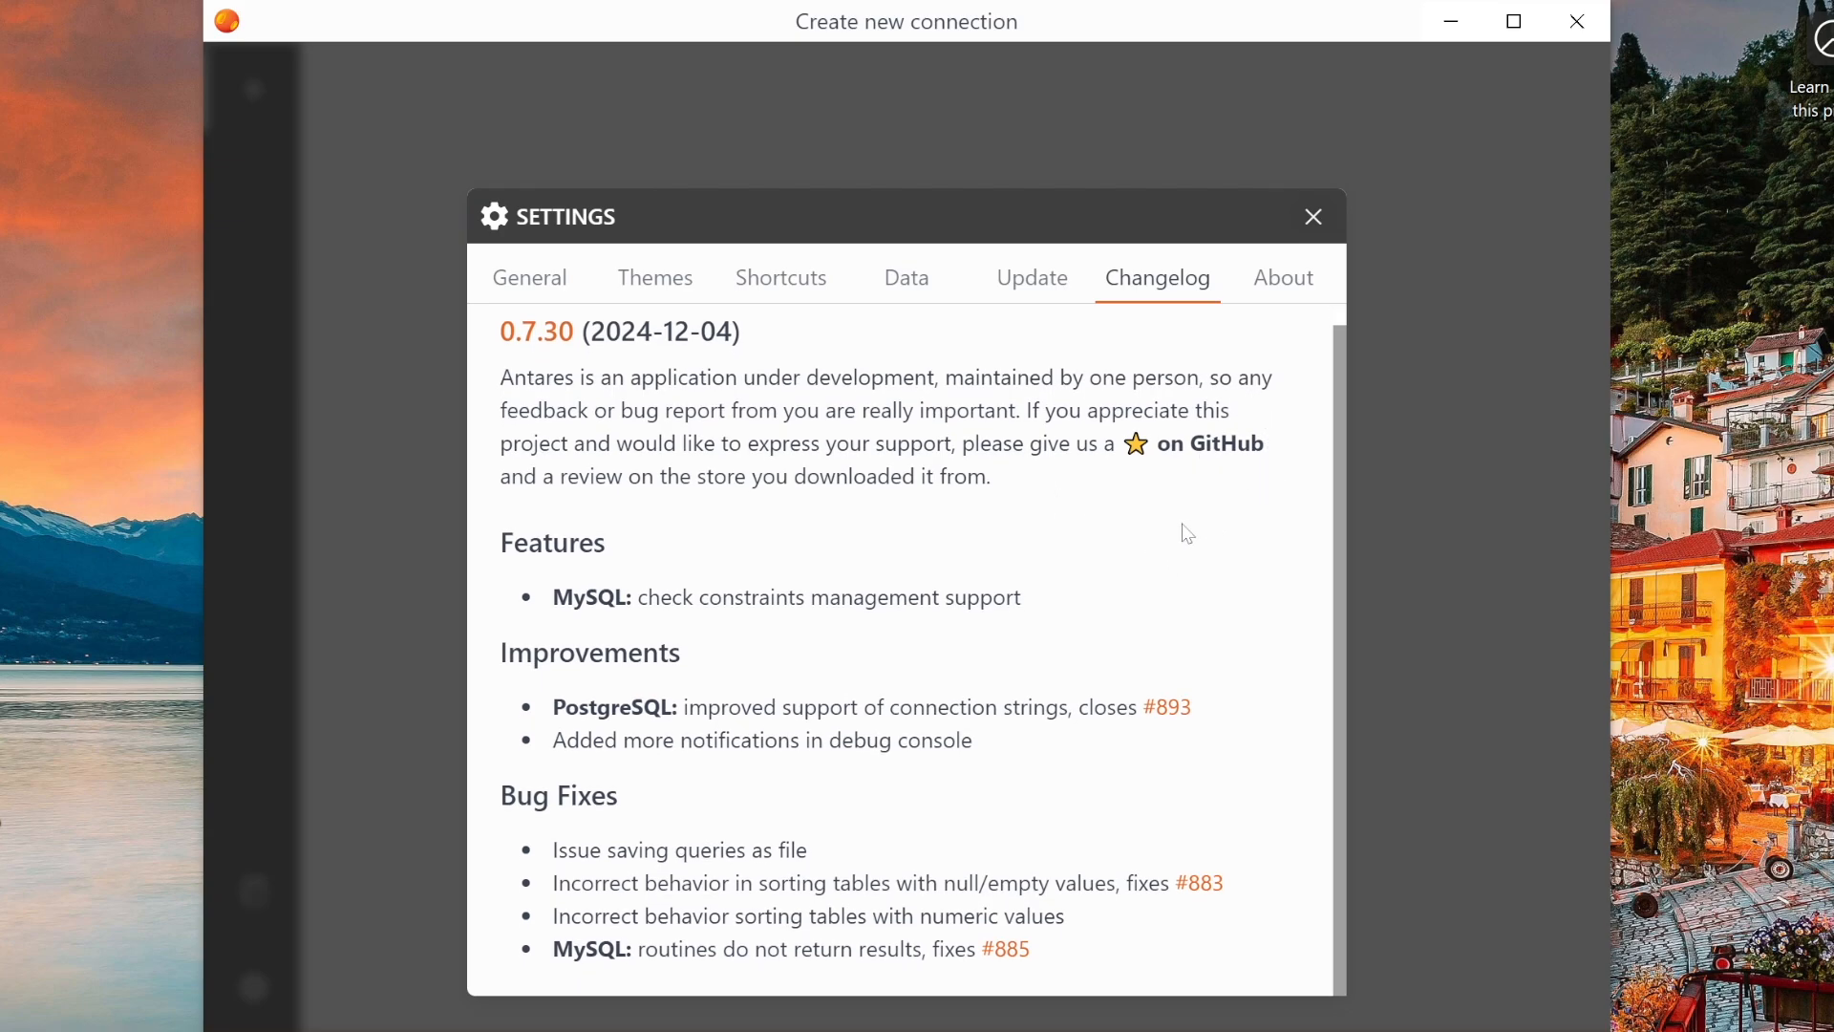
pyautogui.scroll(1, 1180, 530)
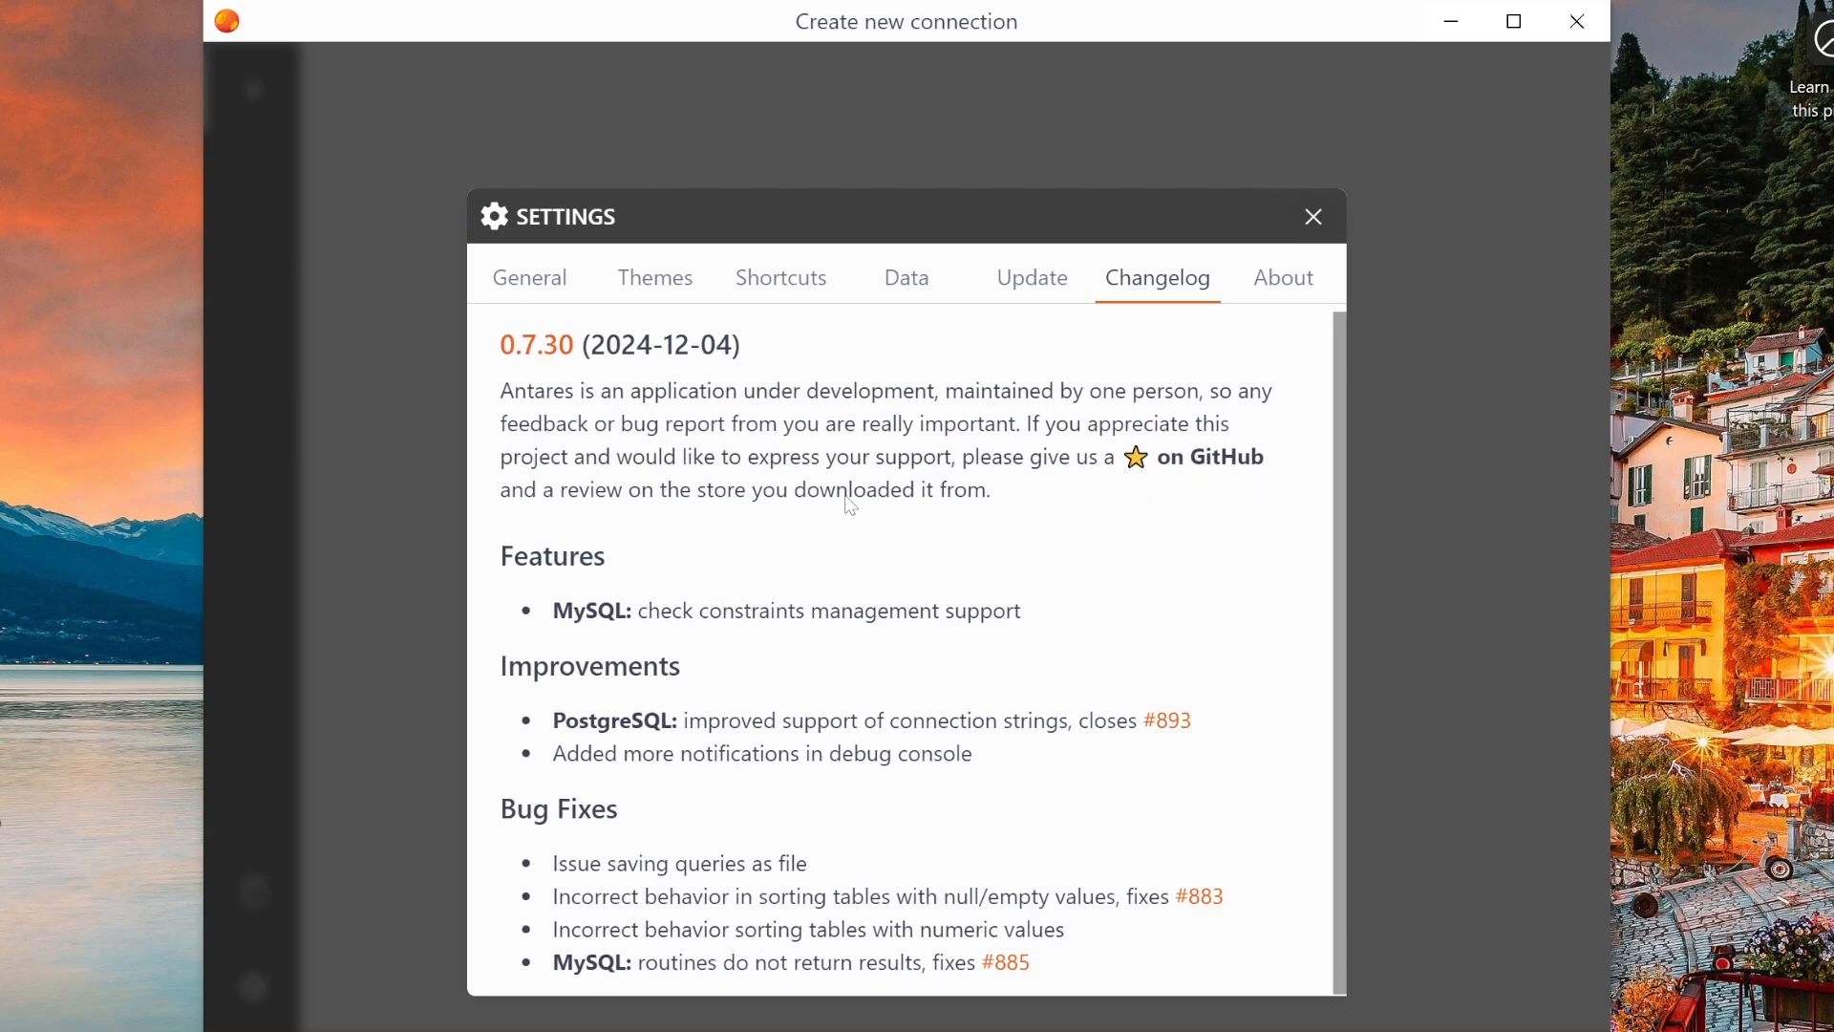
pyautogui.scroll(-1, 857, 506)
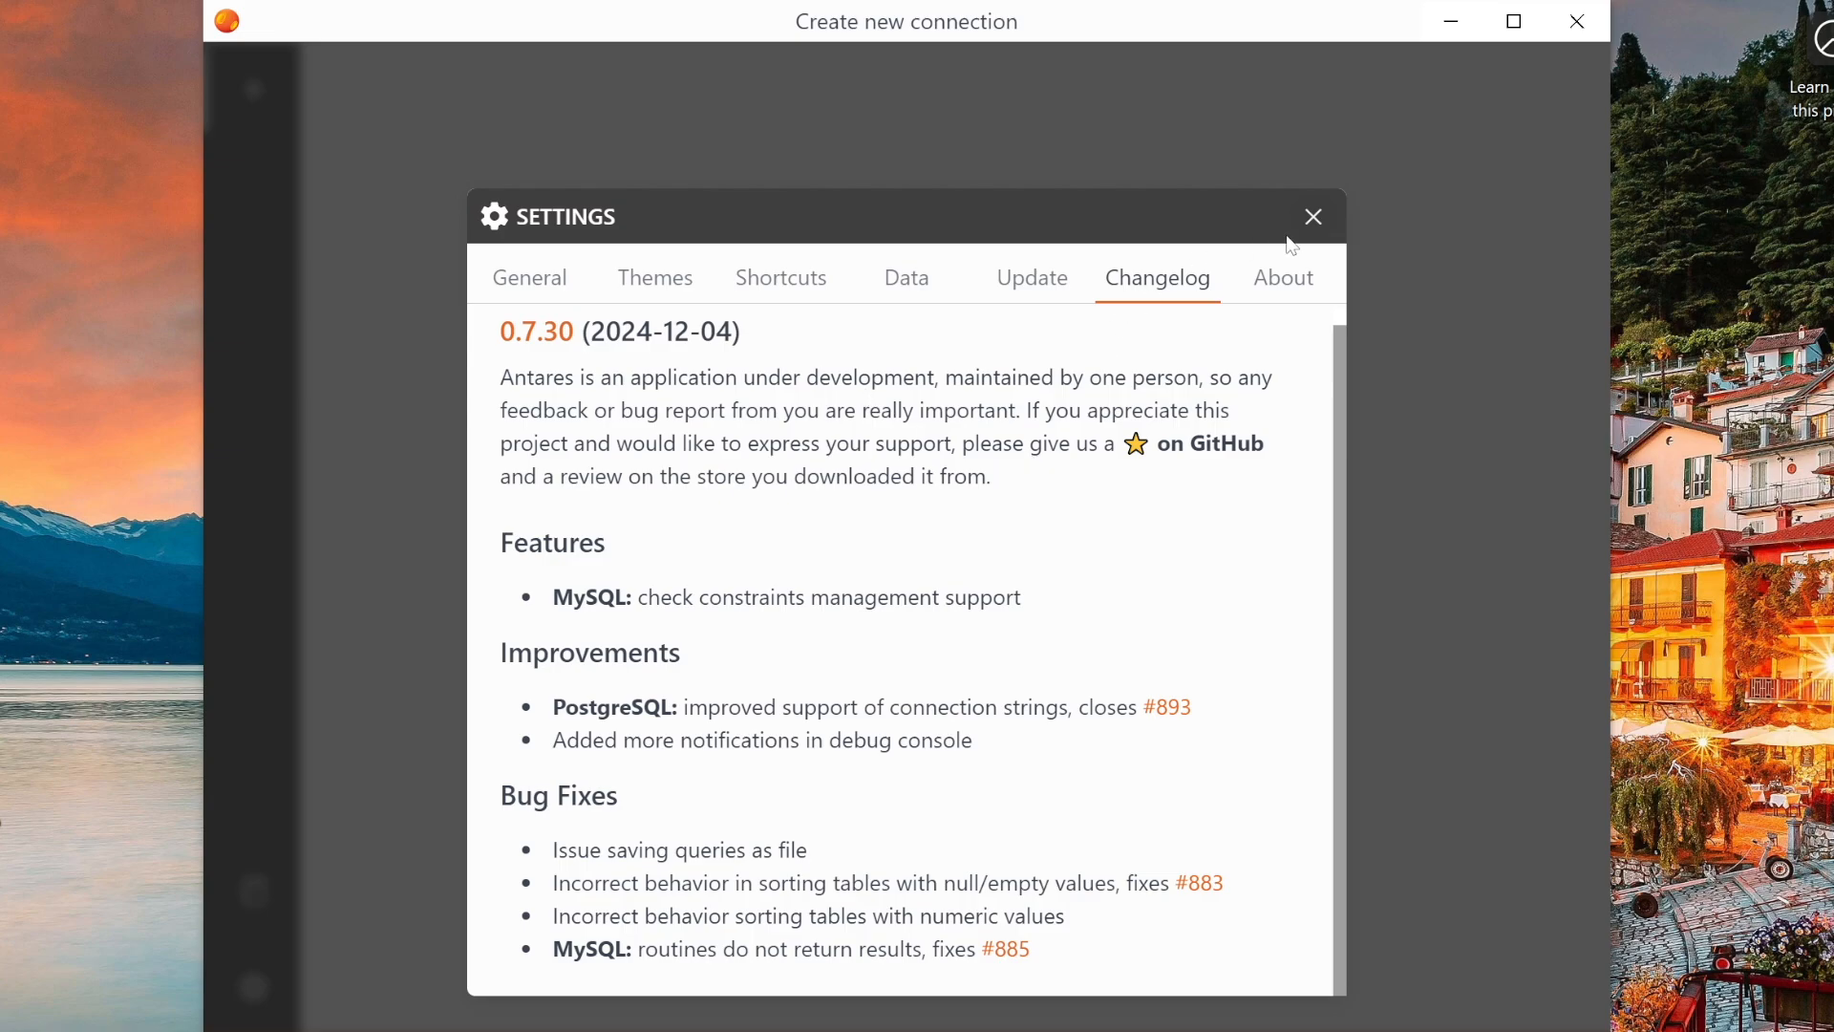
pyautogui.click(1322, 220)
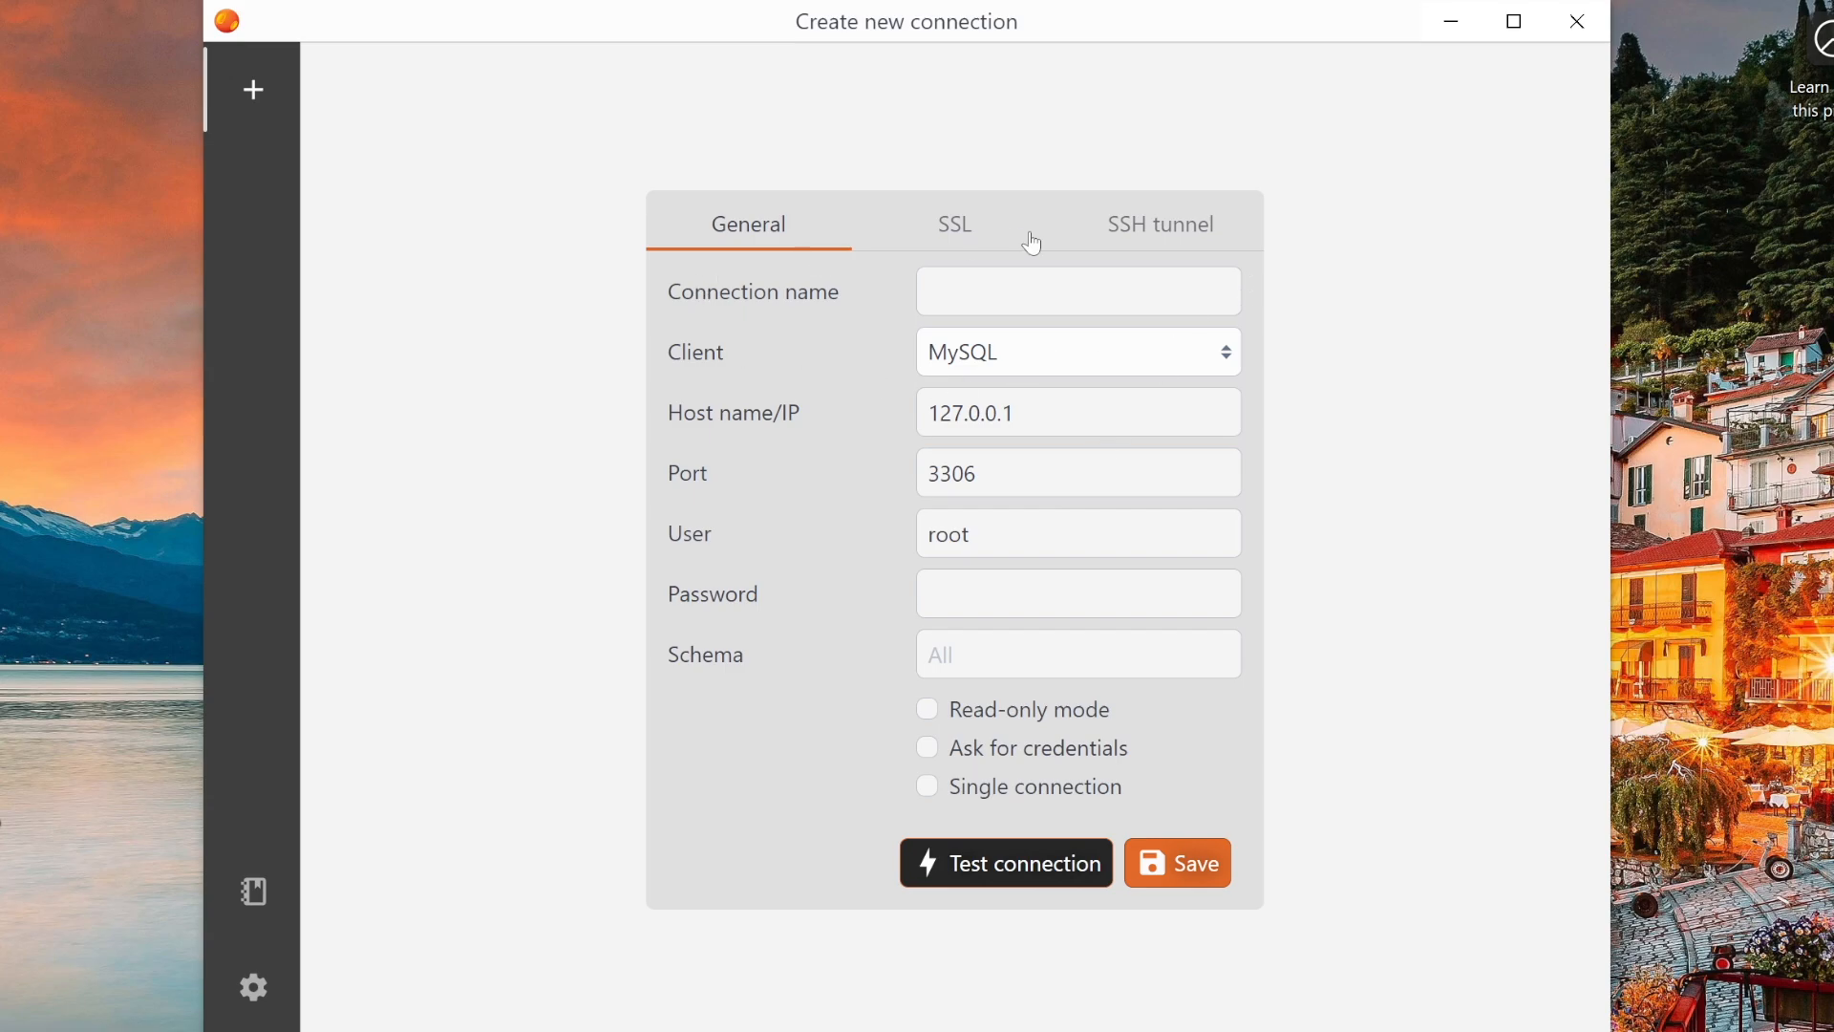
# - Name the new MySQL connection Test, test the connection and save it
pyautogui.click(1035, 291)
pyautogui.write('Test')
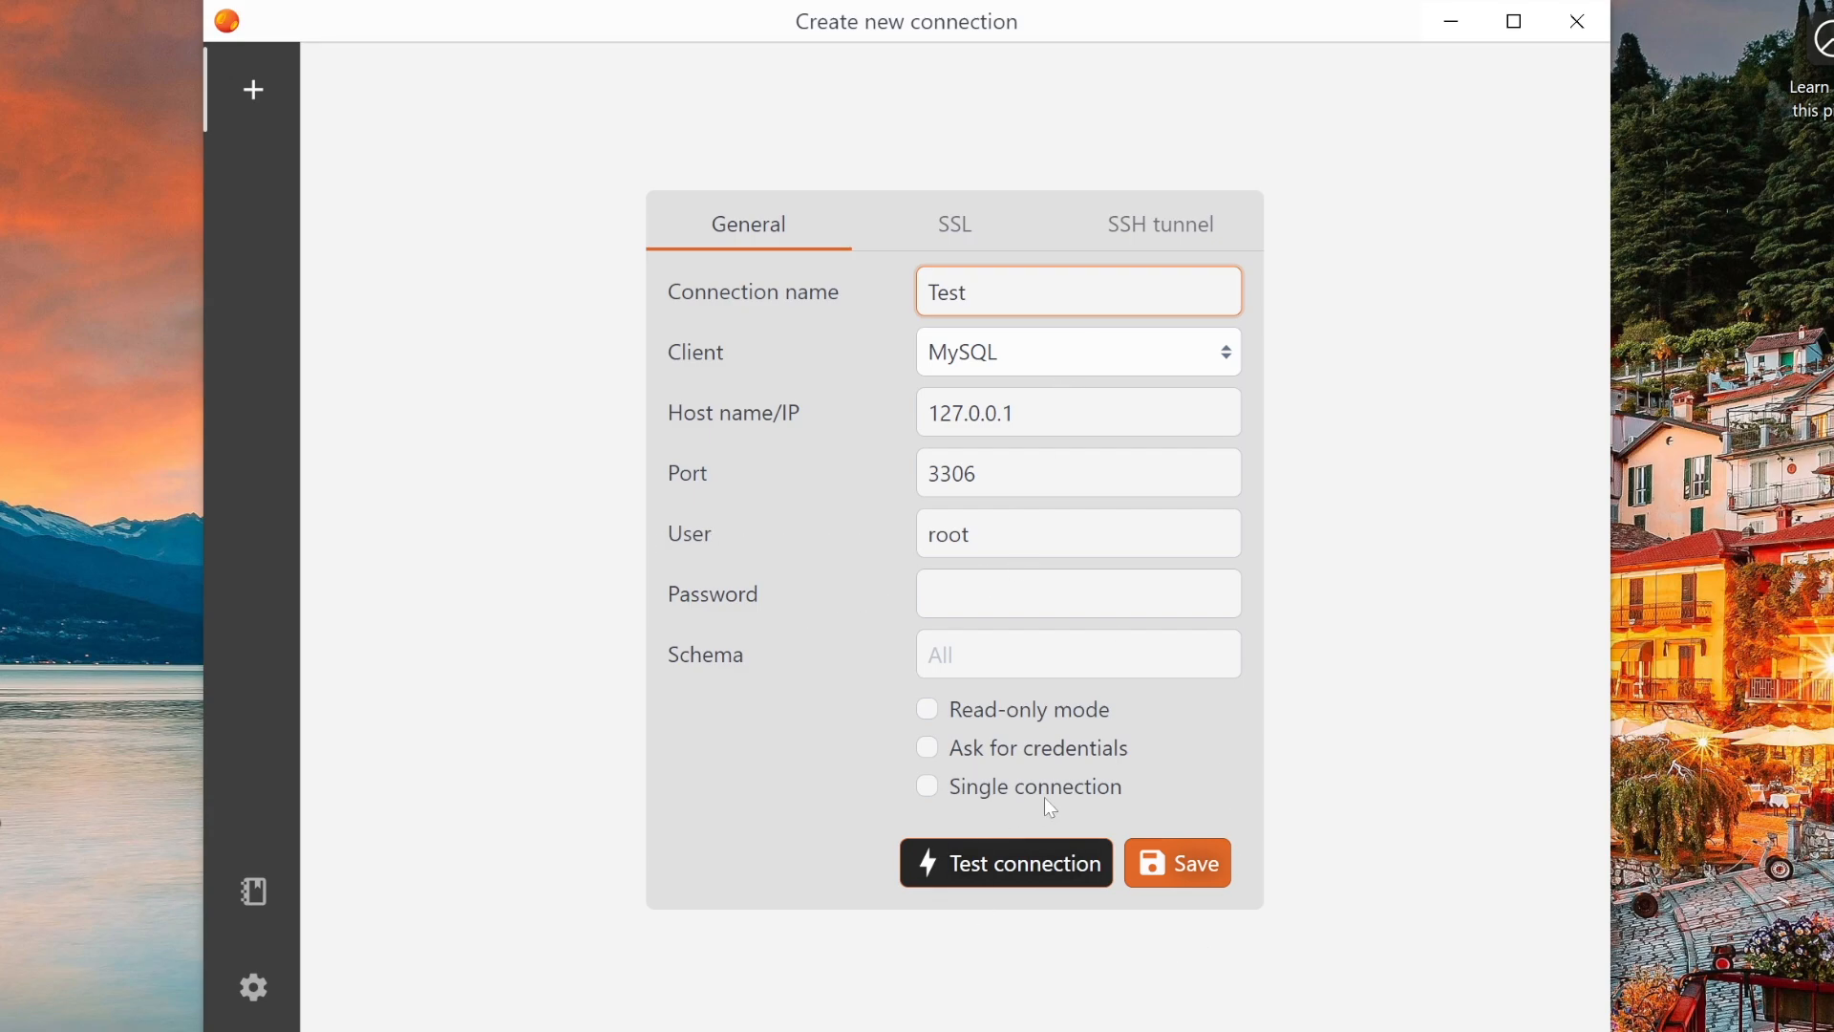
pyautogui.click(1037, 868)
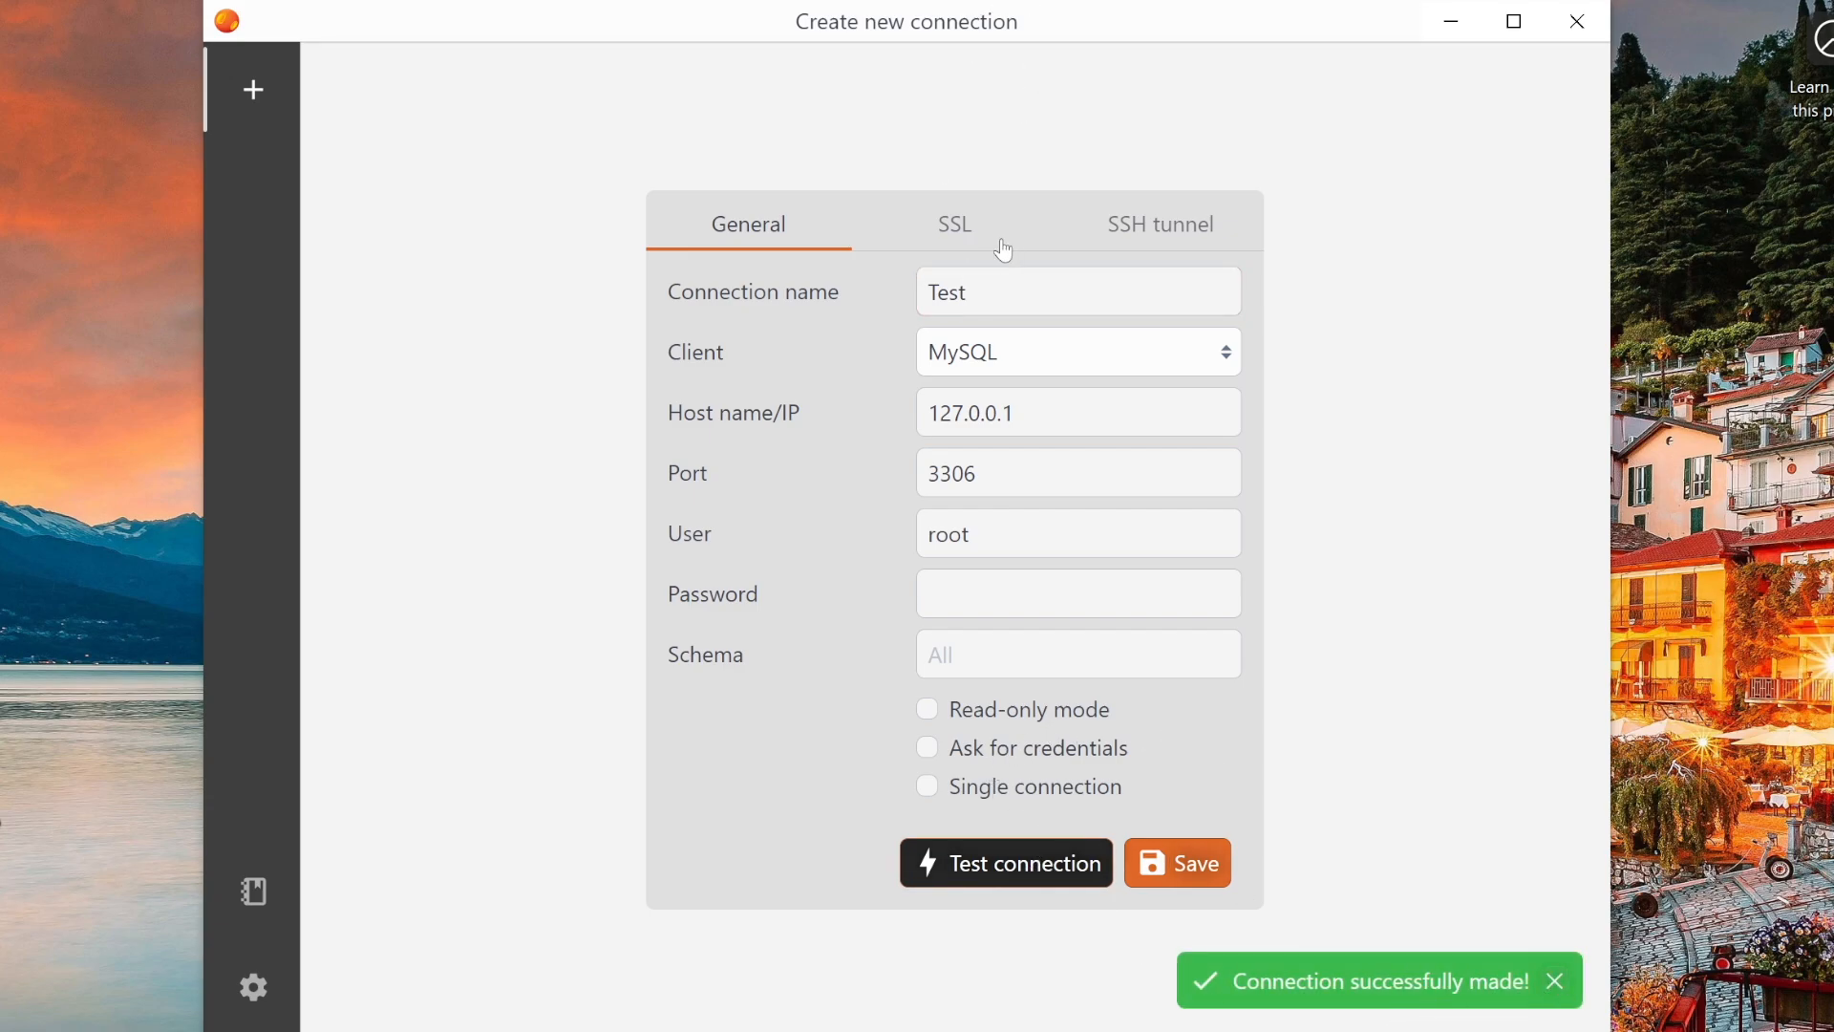
pyautogui.click(1185, 863)
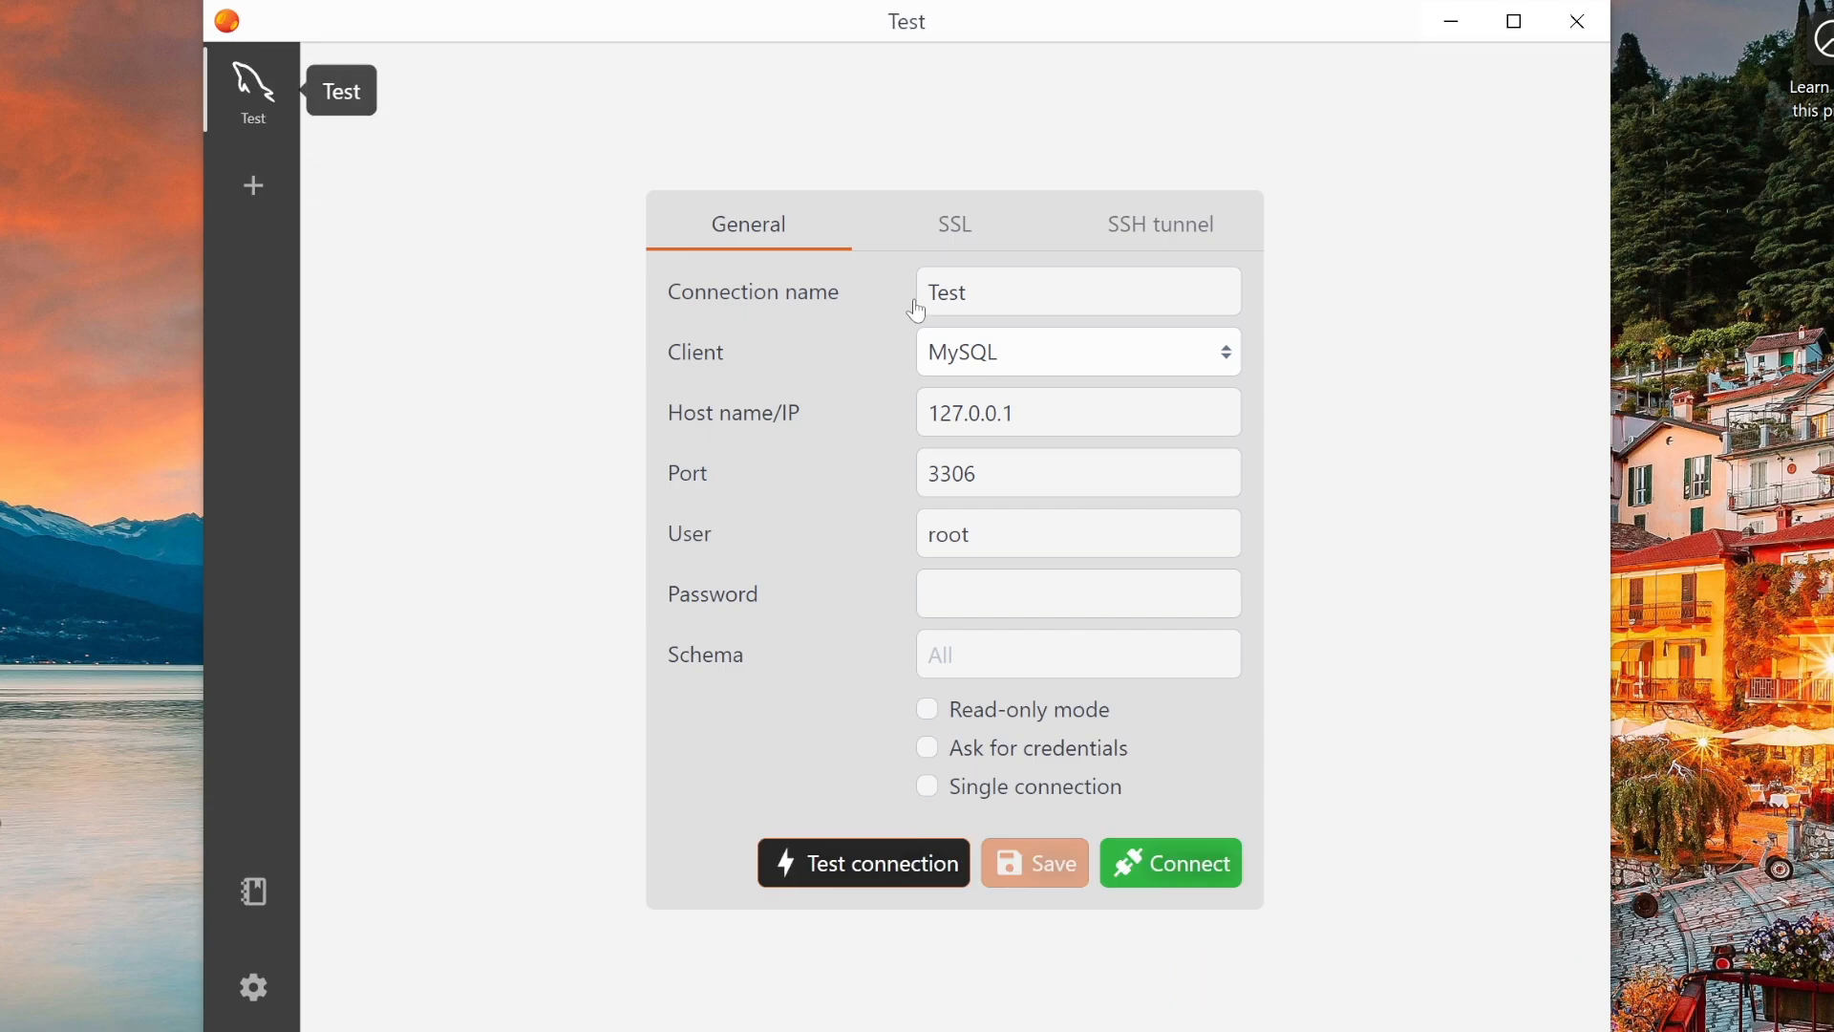
# - Connect to Test, expand the movies database and open the marvel table
pyautogui.click(1184, 871)
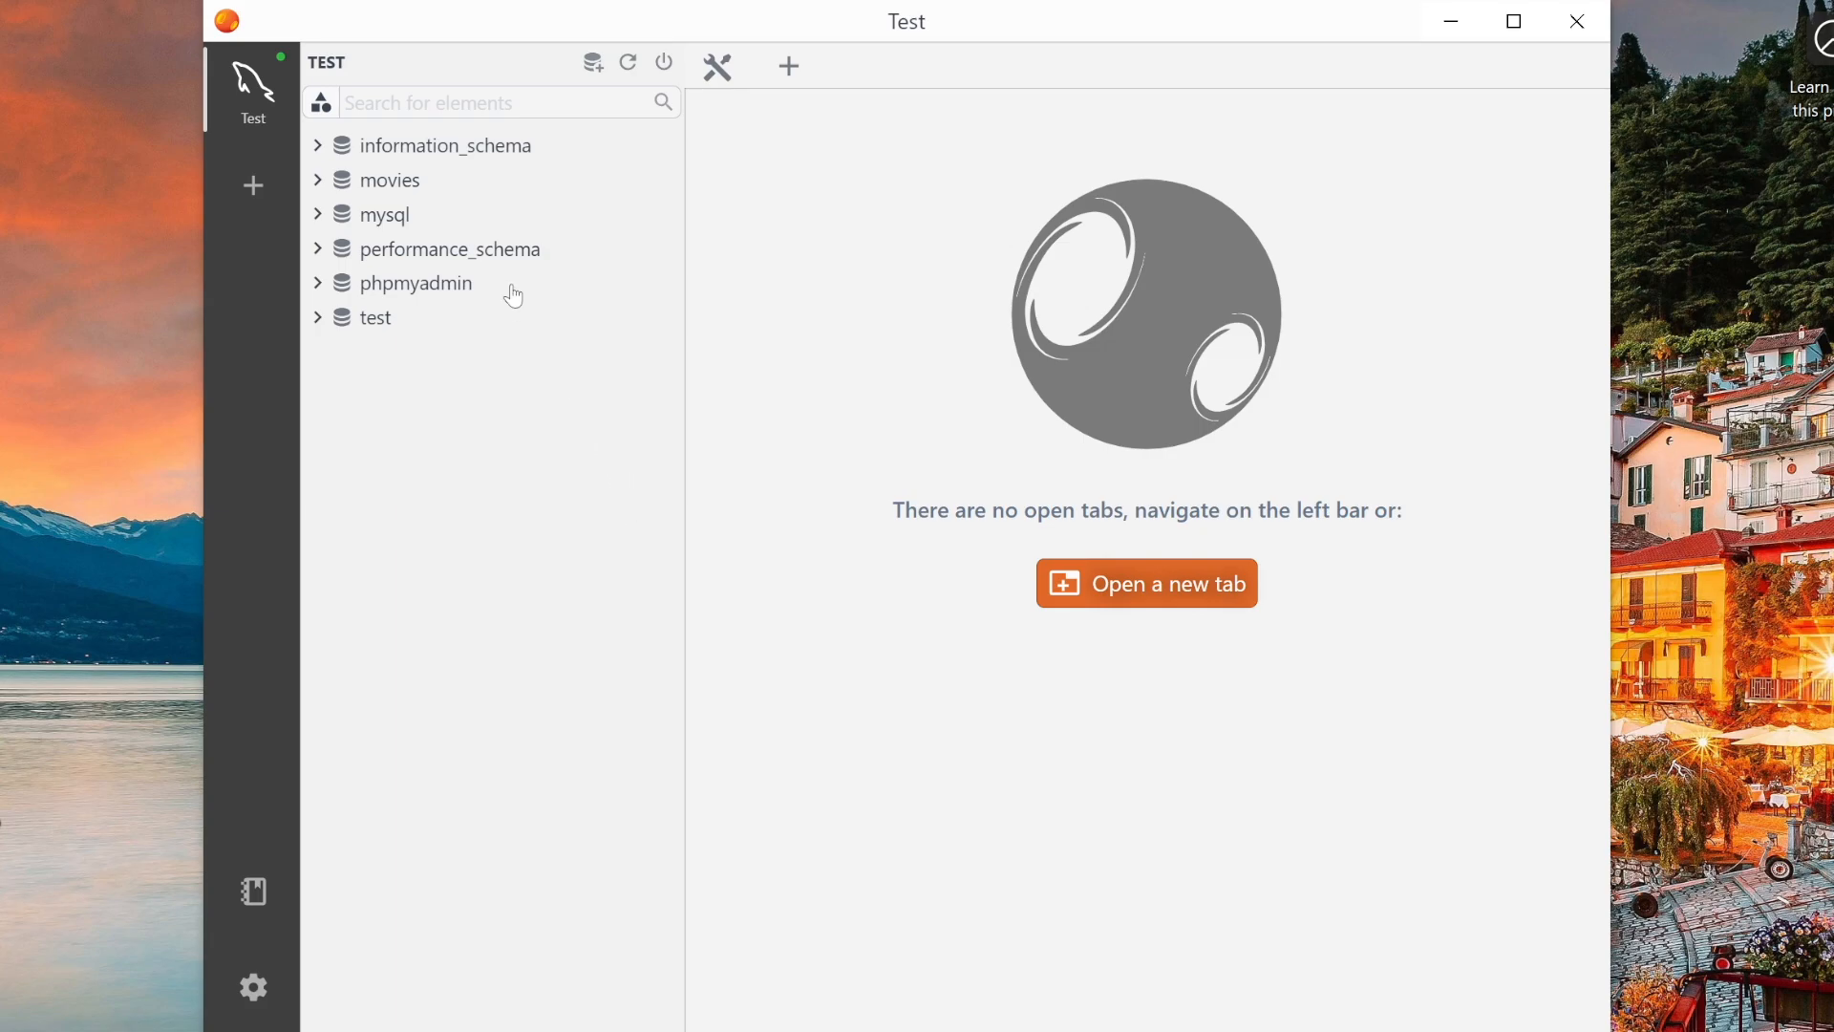
pyautogui.click(319, 182)
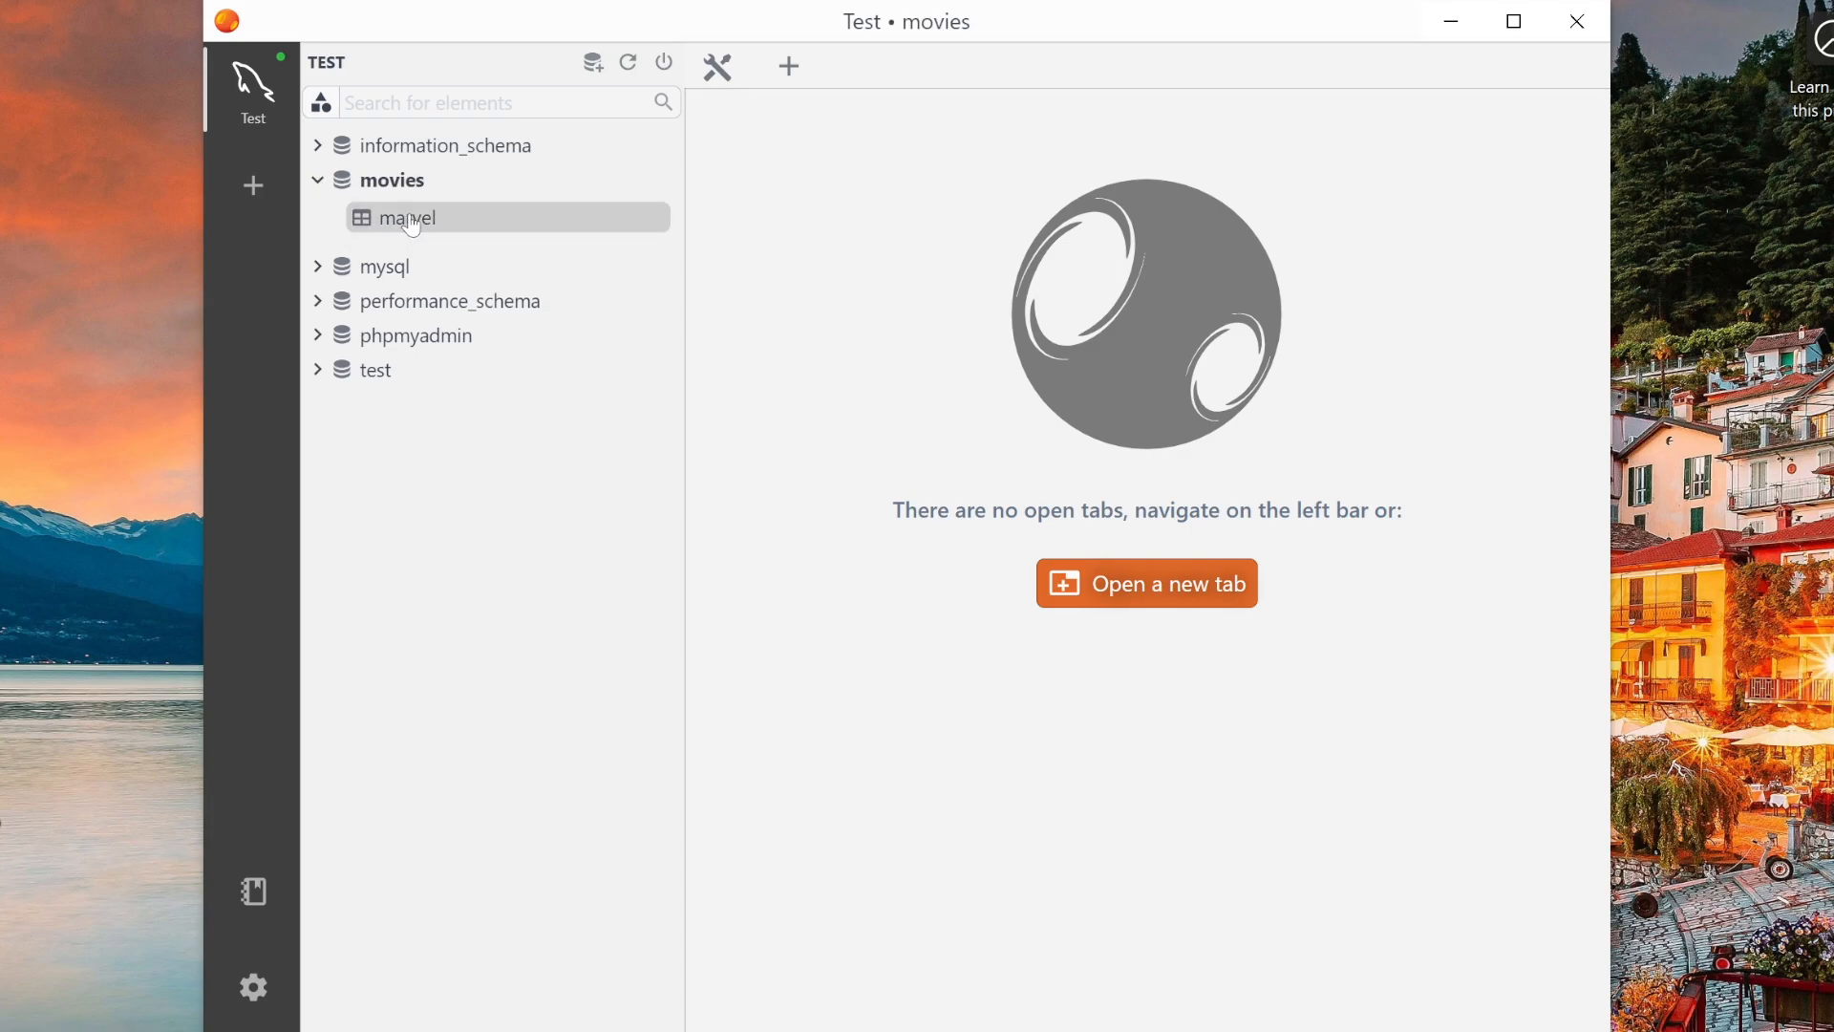
pyautogui.doubleClick(413, 226)
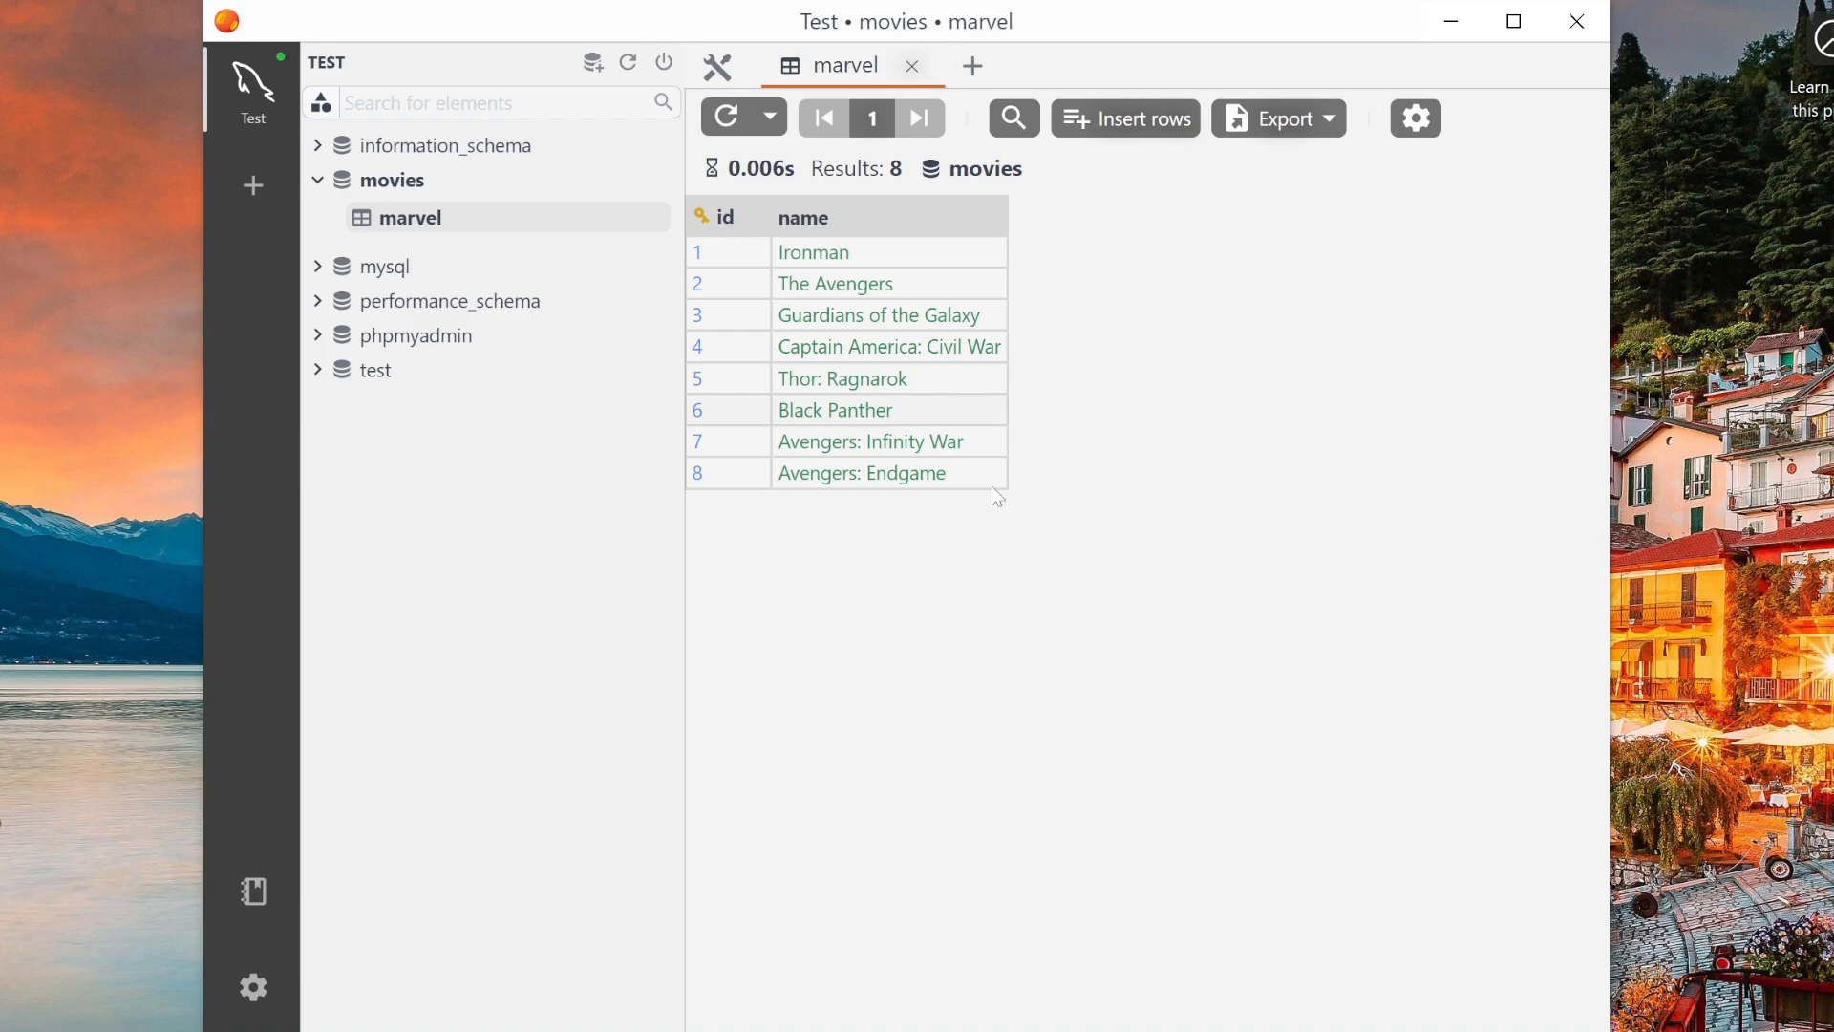
# - Open a new query tab, write SELECT * marvel using the table autocomplete, and run it
pyautogui.click(974, 71)
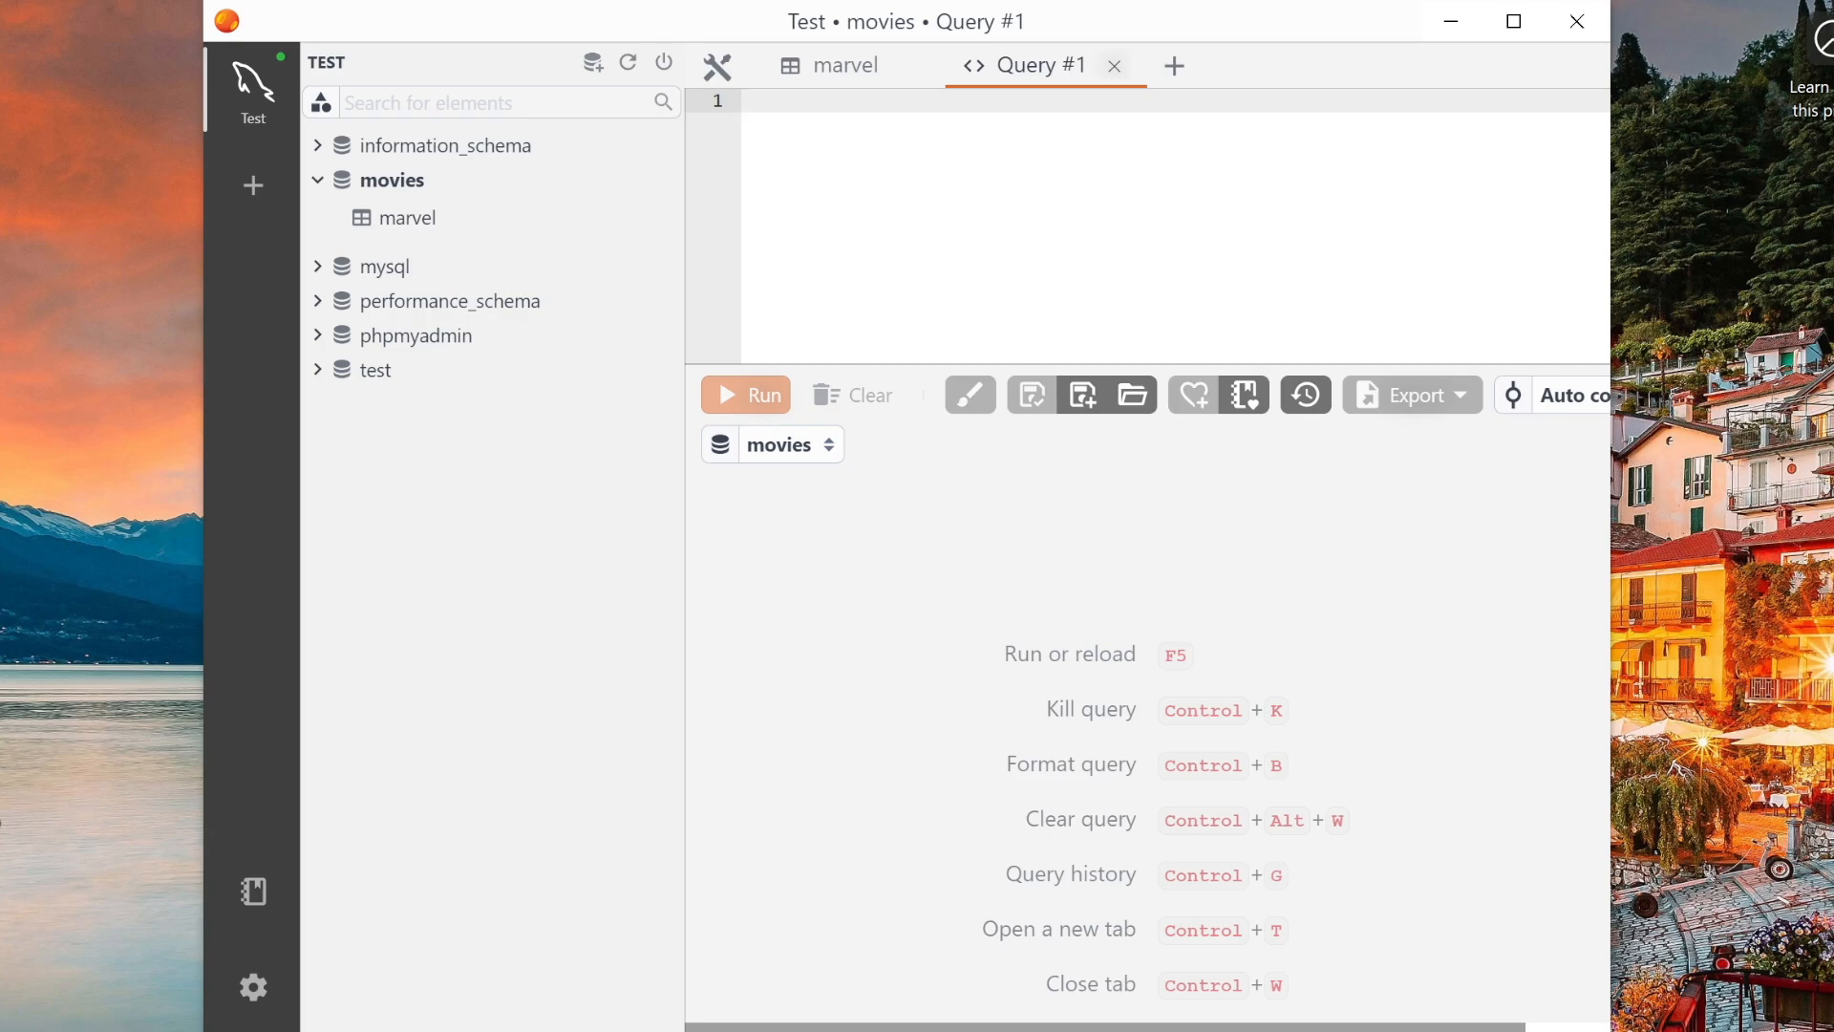
pyautogui.write('SELECT ')
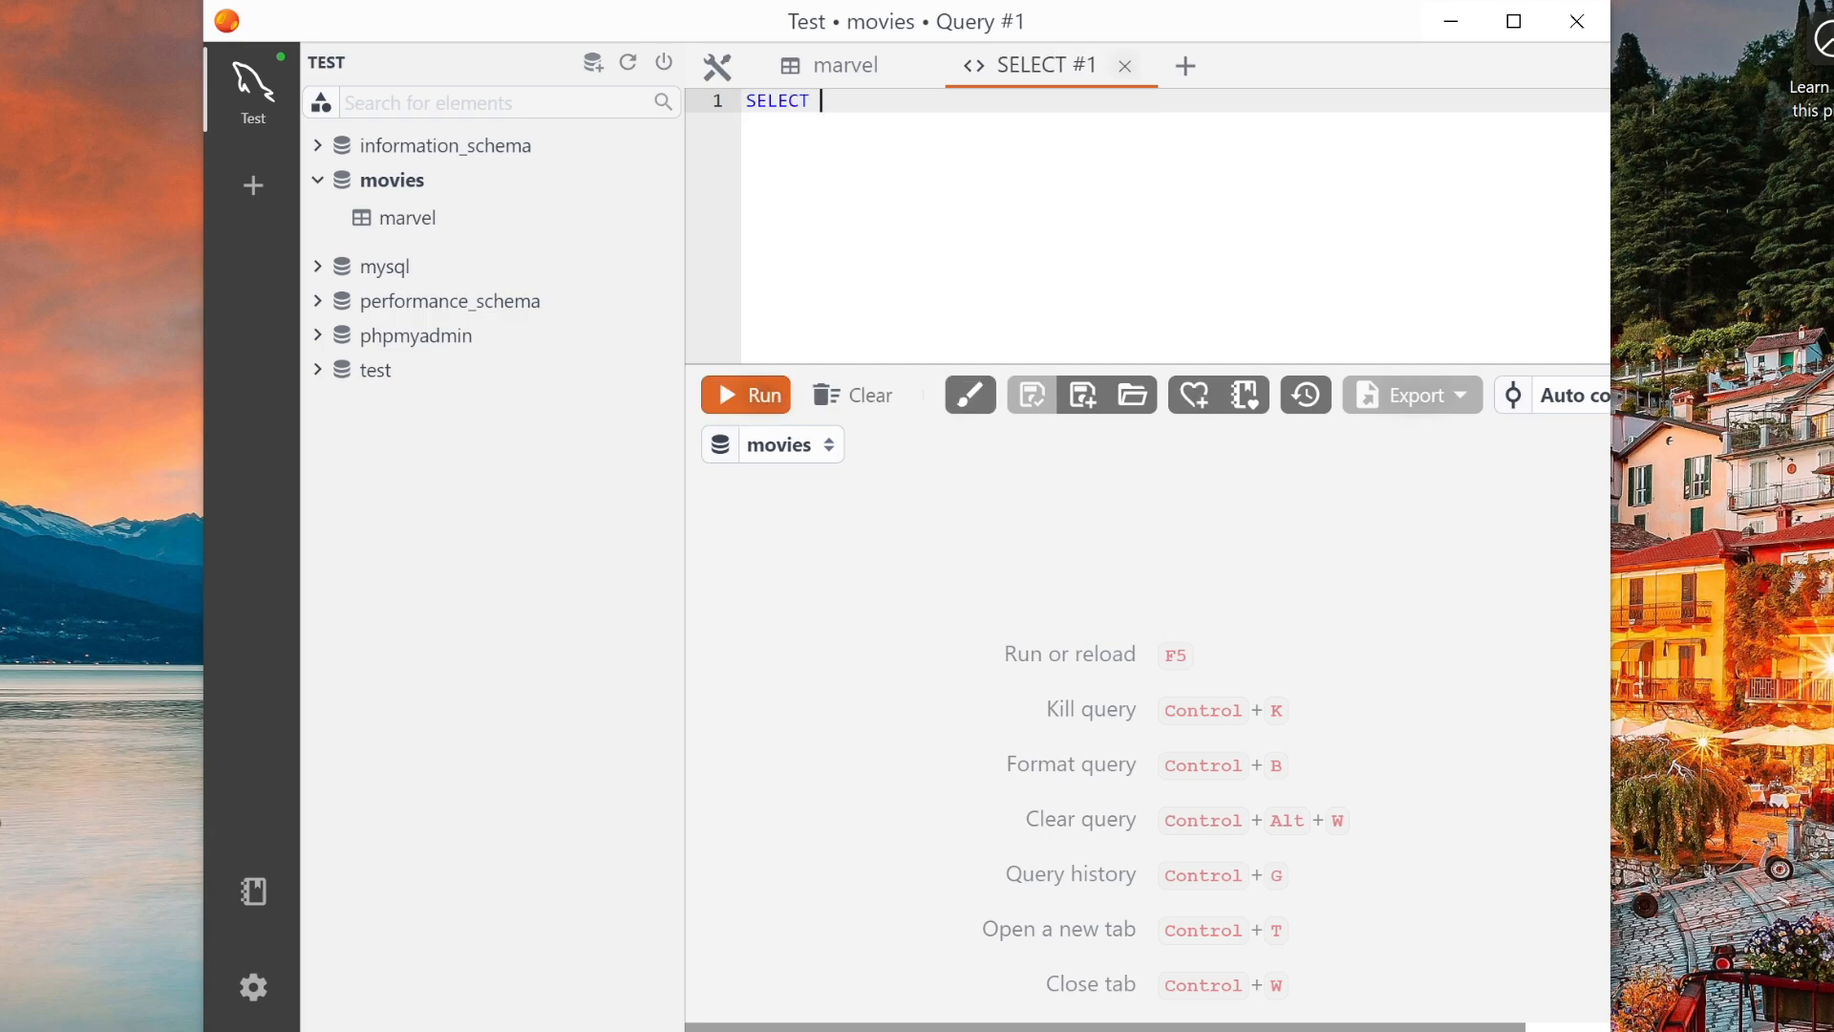
pyautogui.write('* mar')
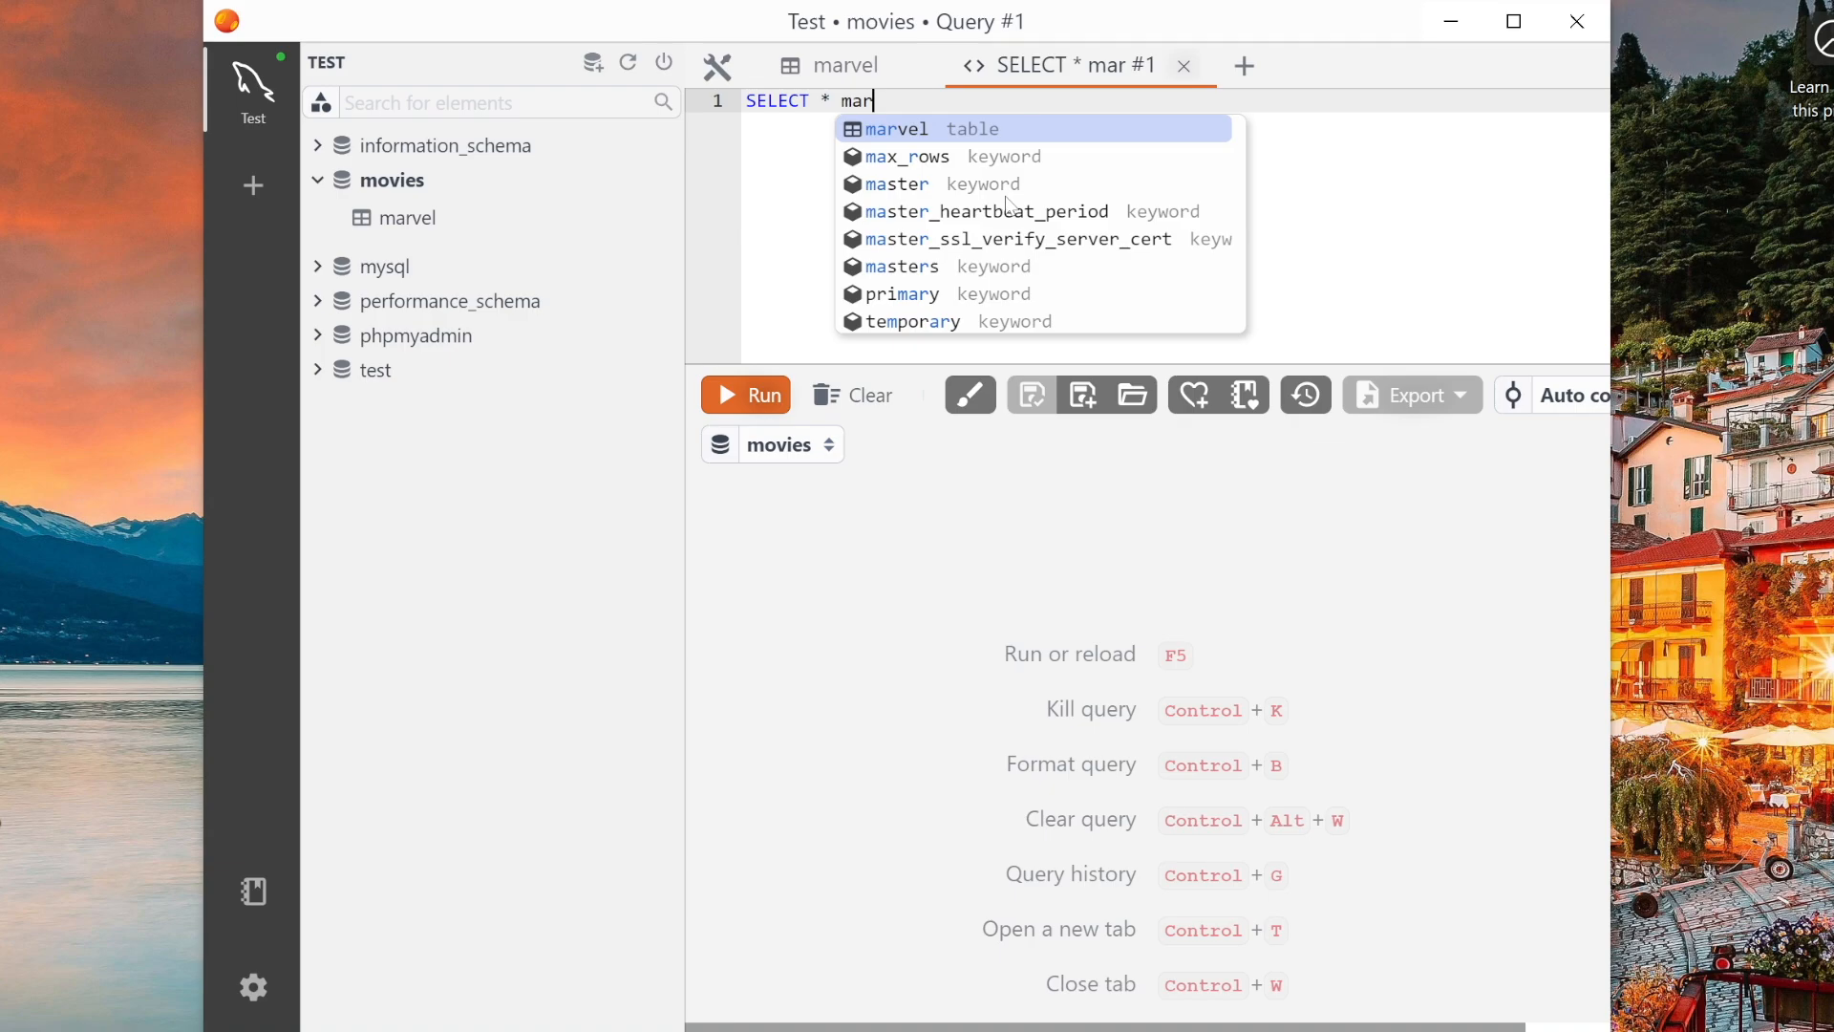
pyautogui.press('Return')
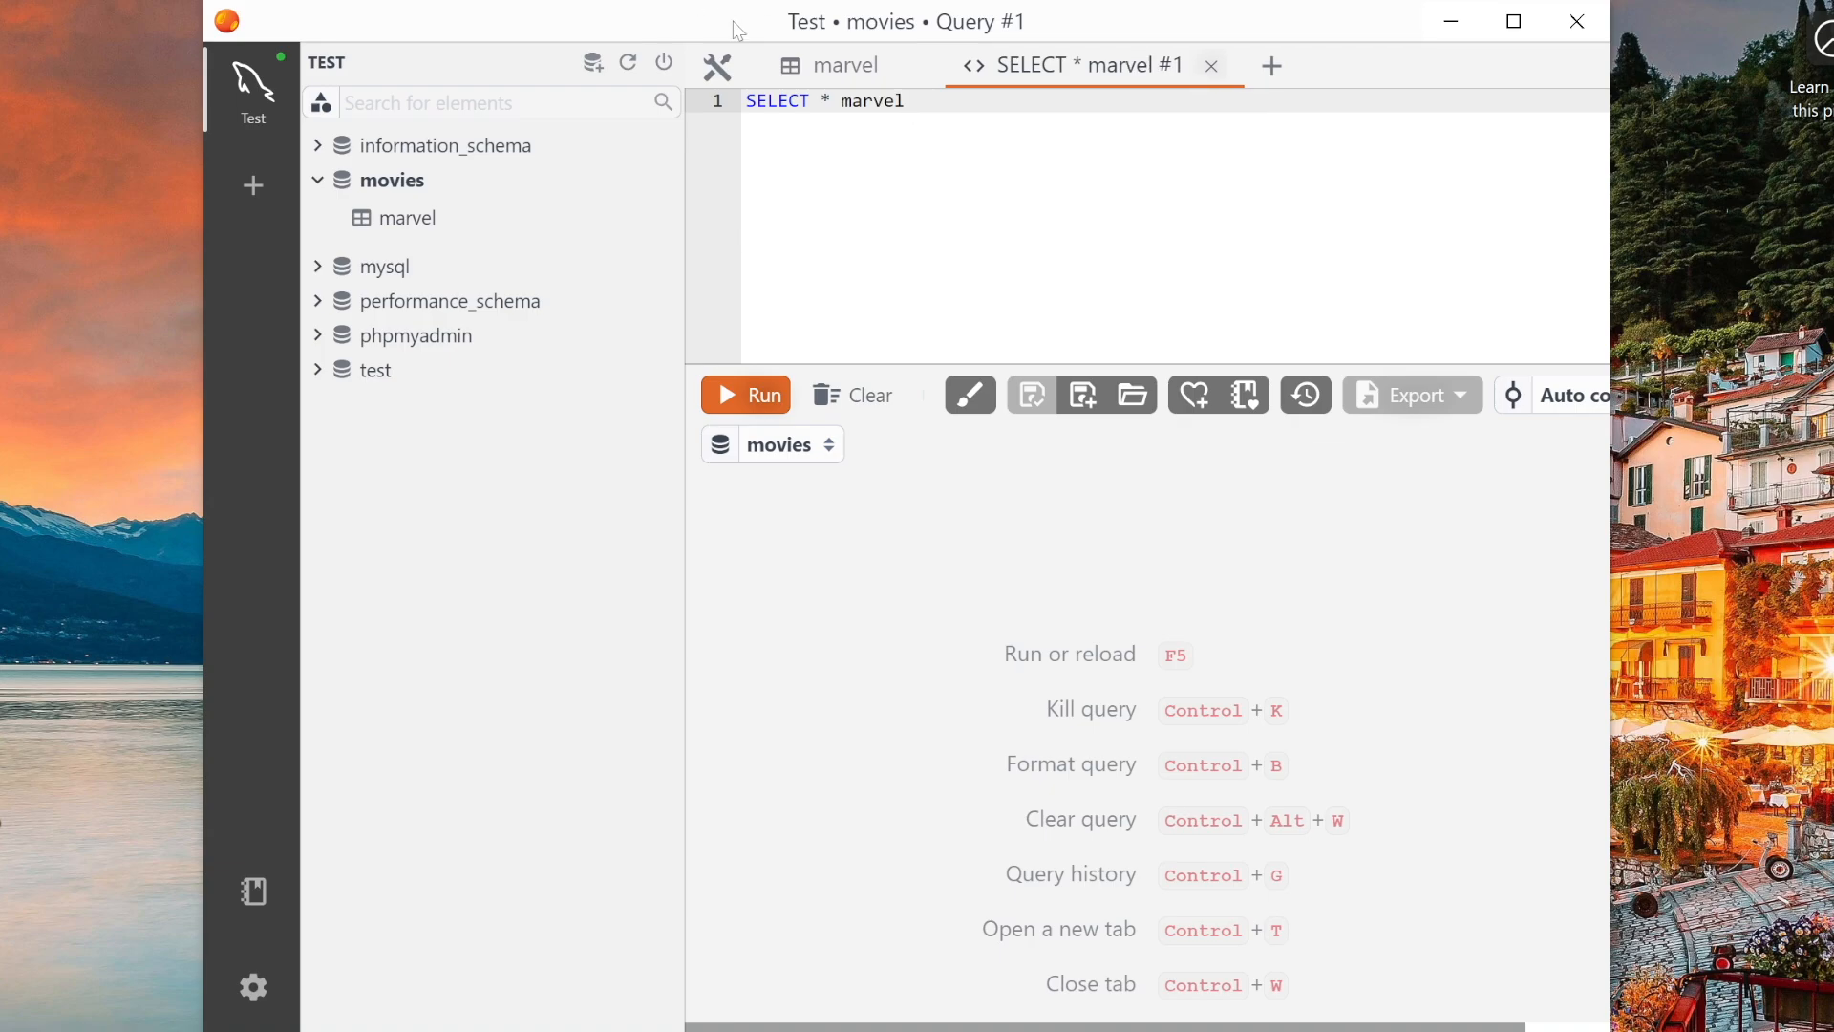
pyautogui.click(743, 396)
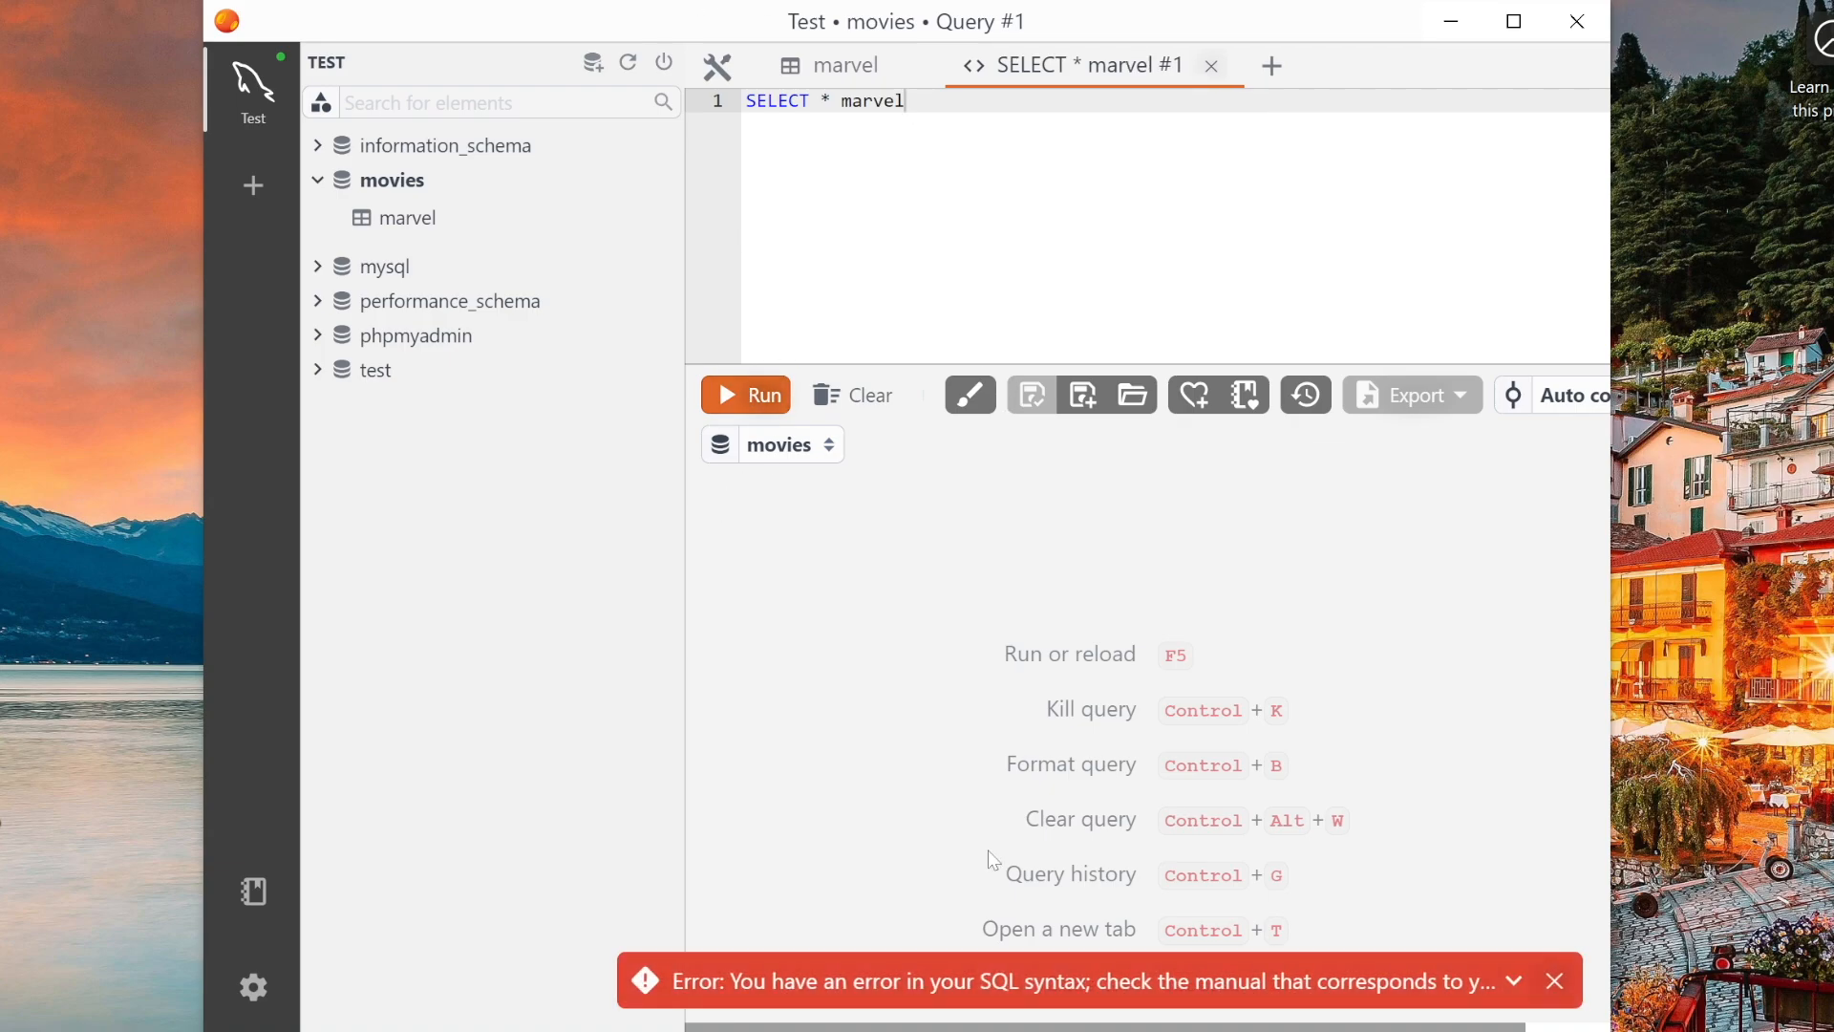
# - Correct the query to SELECT * FROM marvel and run it
pyautogui.click(831, 100)
pyautogui.write('FROM')
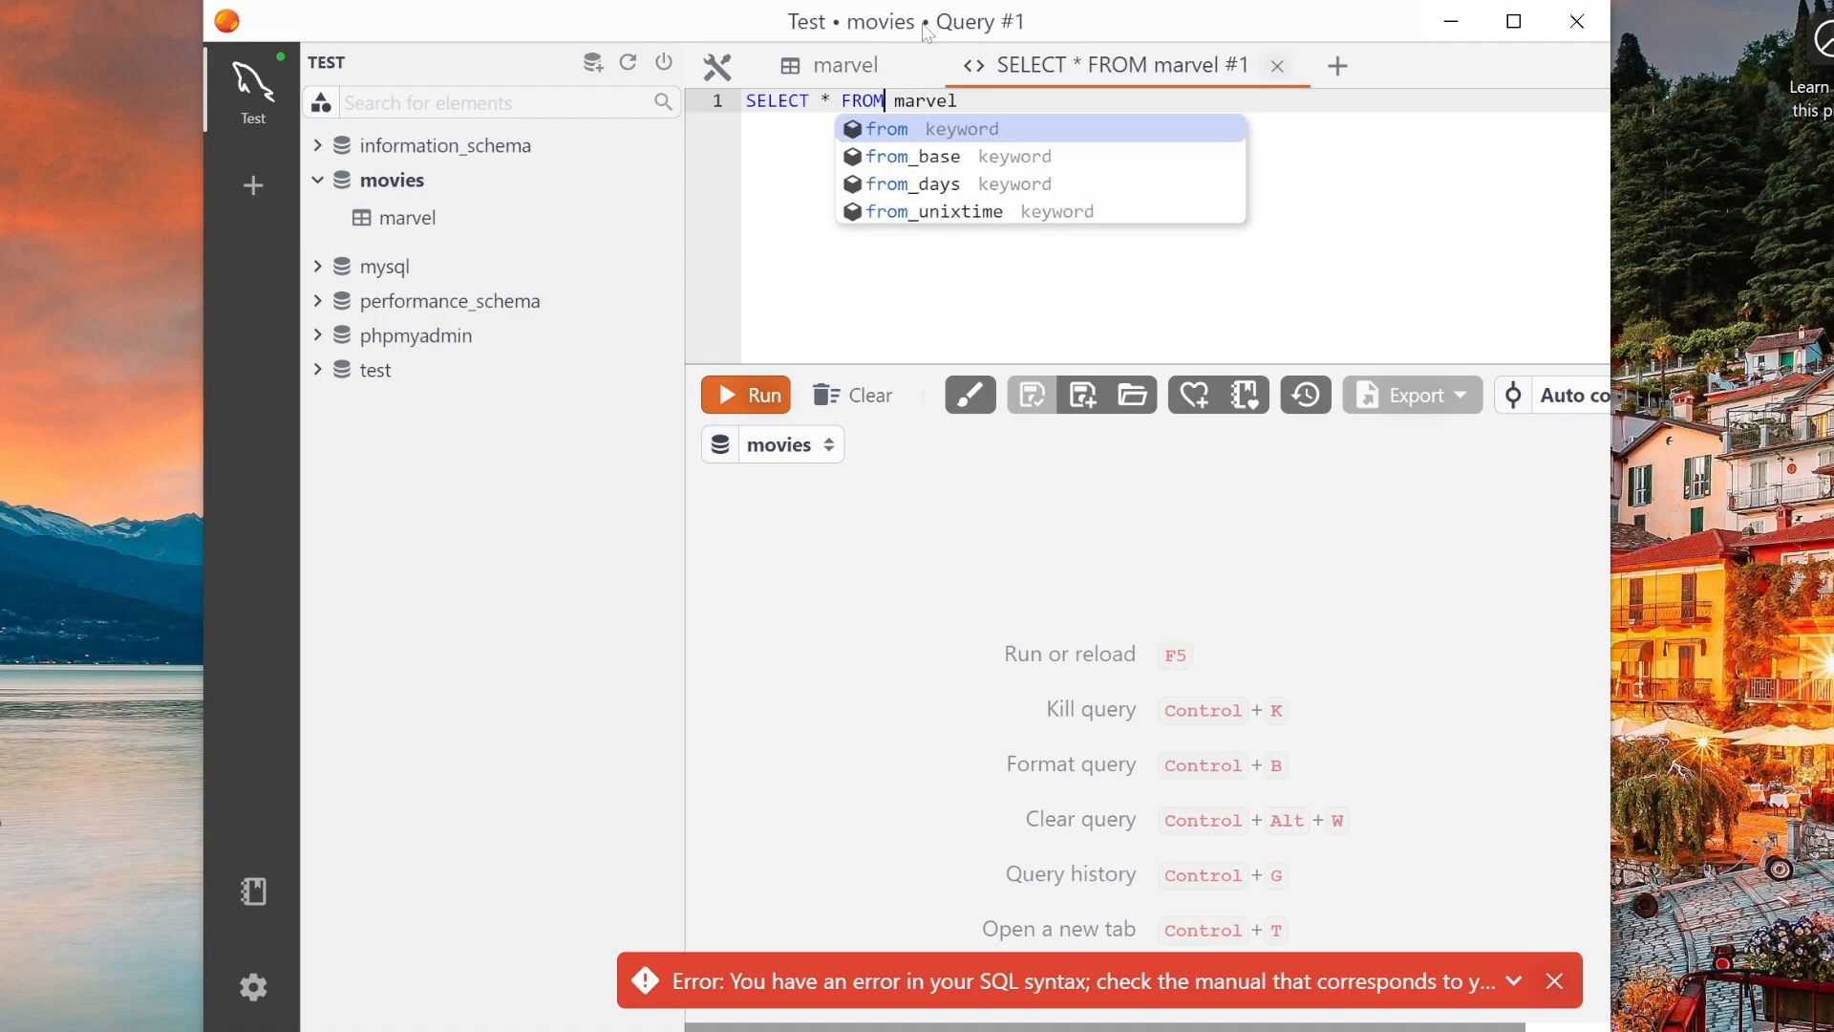
pyautogui.press('End')
pyautogui.press('F5')
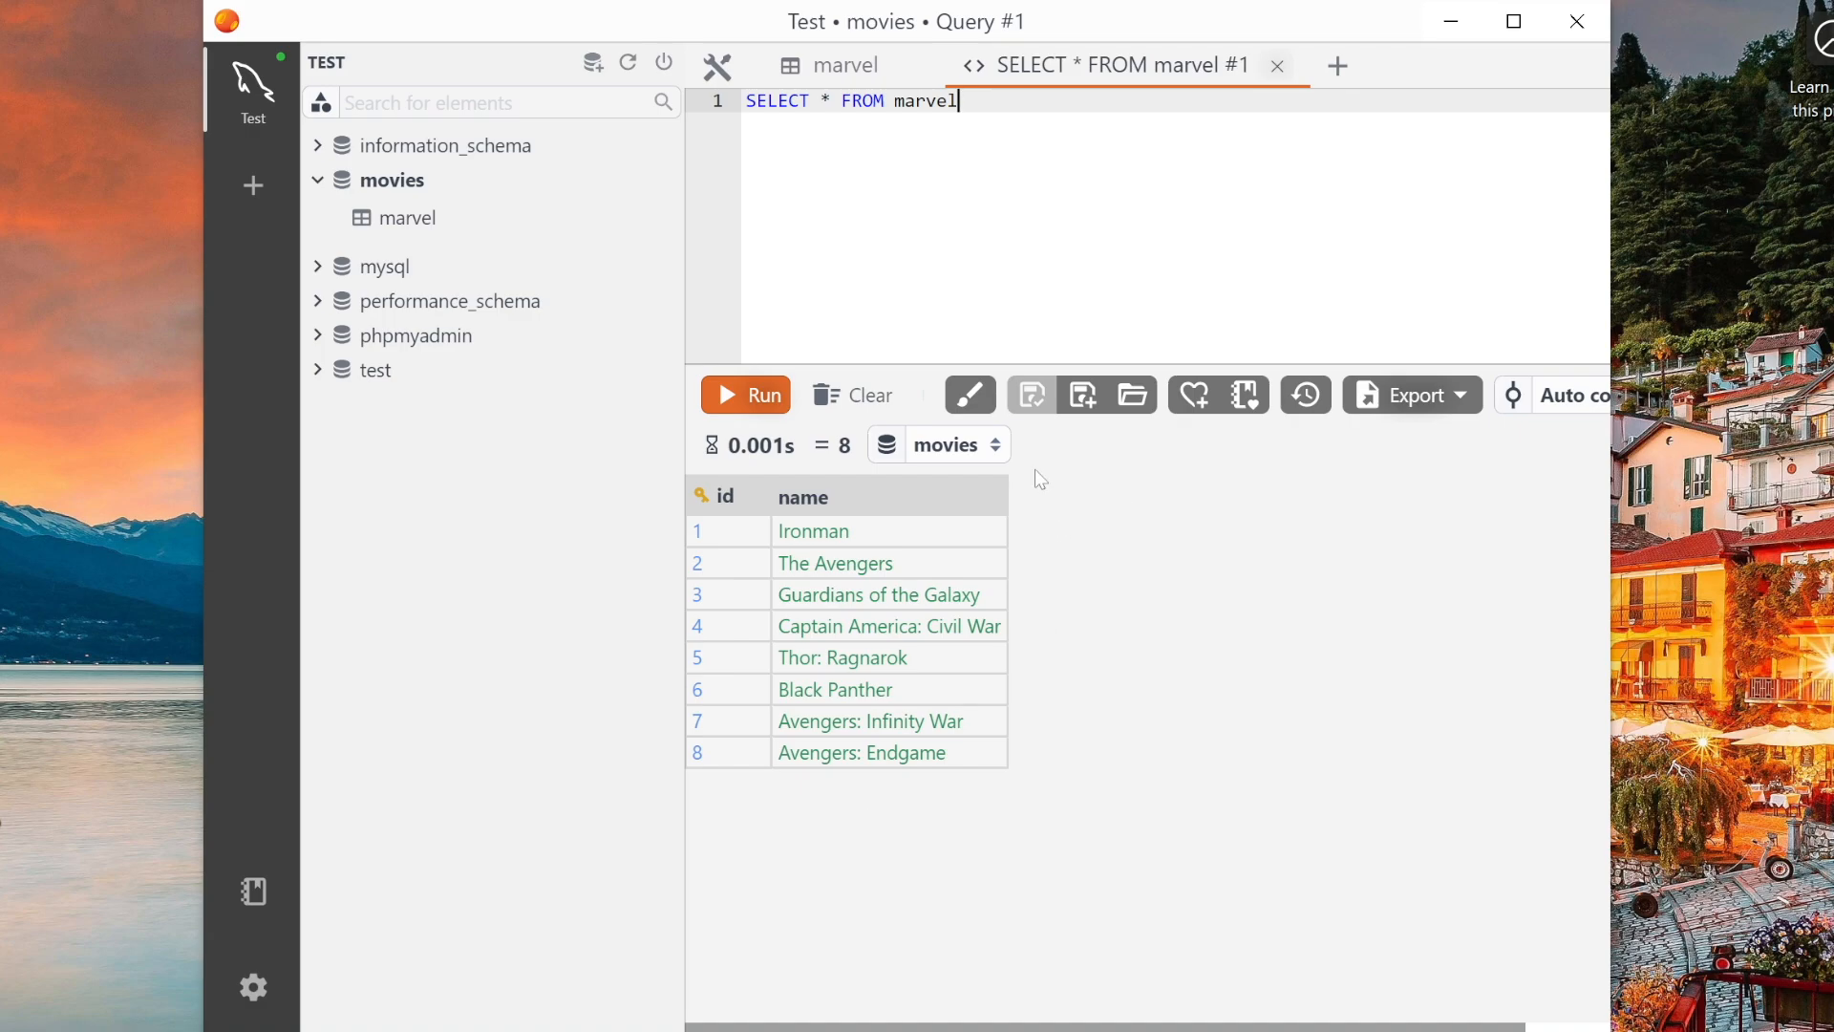
# - Switch to the marvel table tab and insert a new row with the name Ironman 2
pyautogui.click(450, 219)
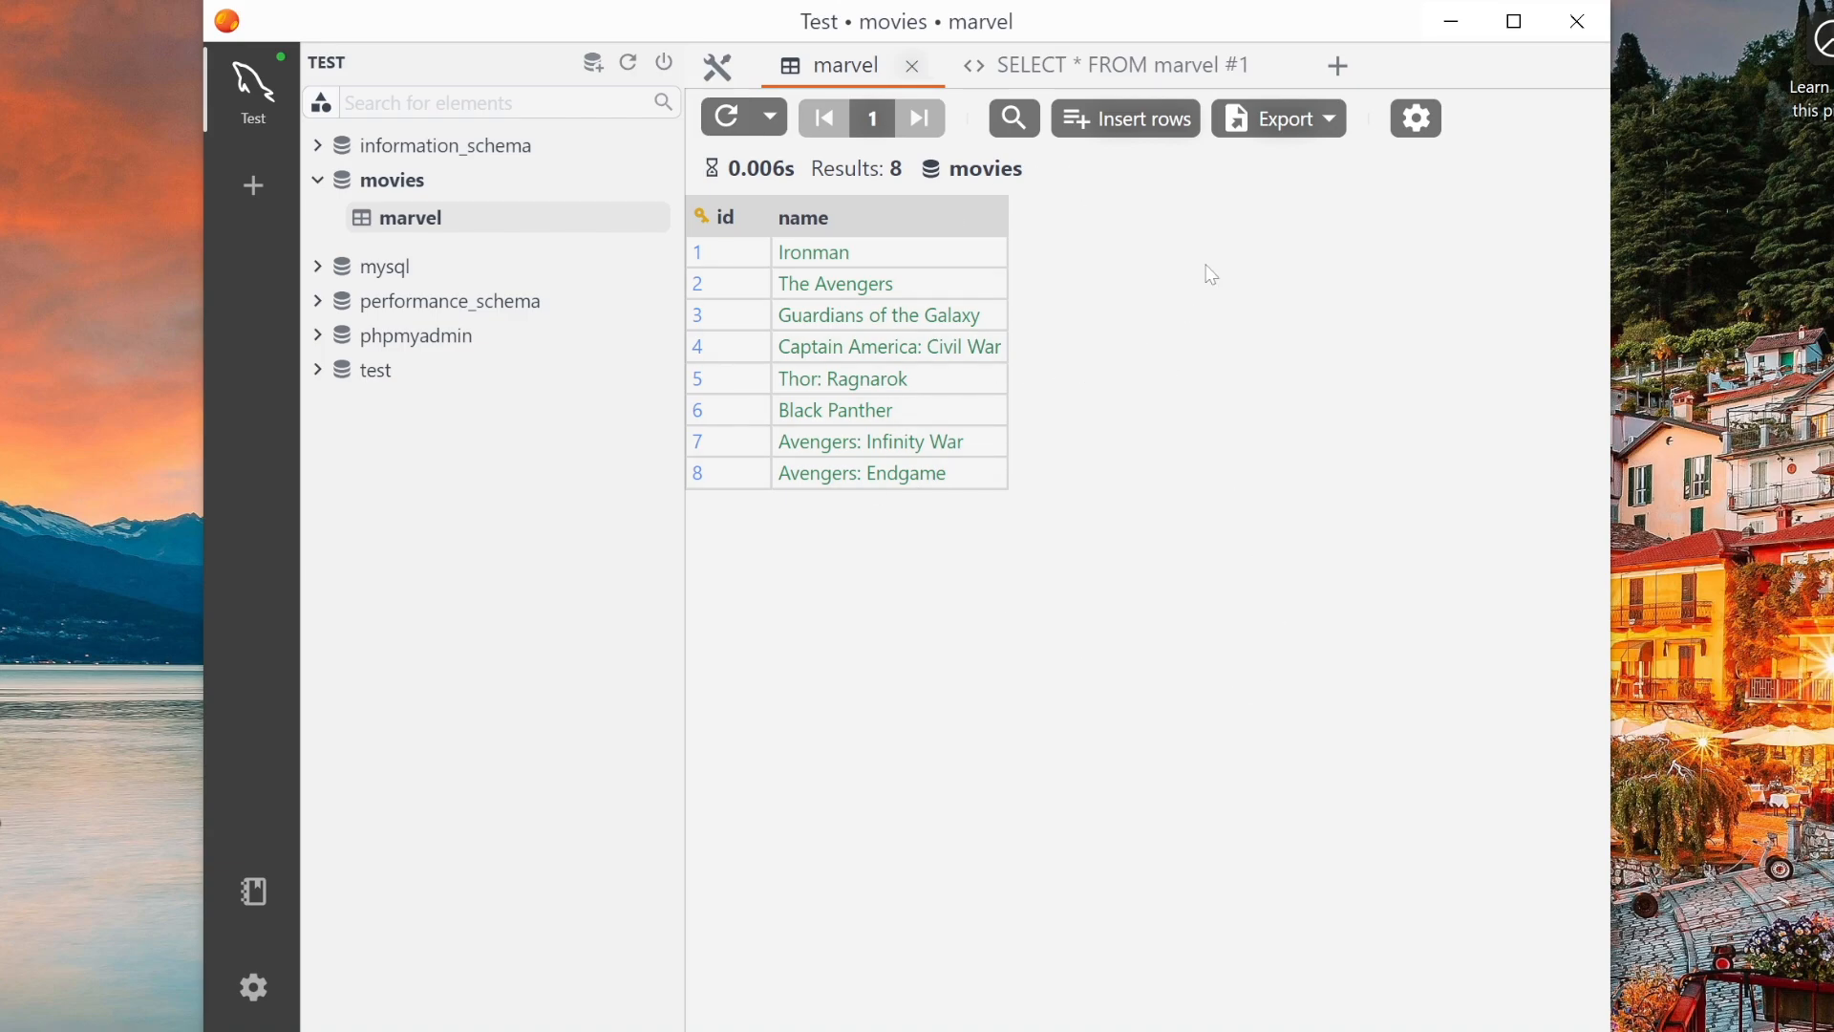
pyautogui.click(1146, 132)
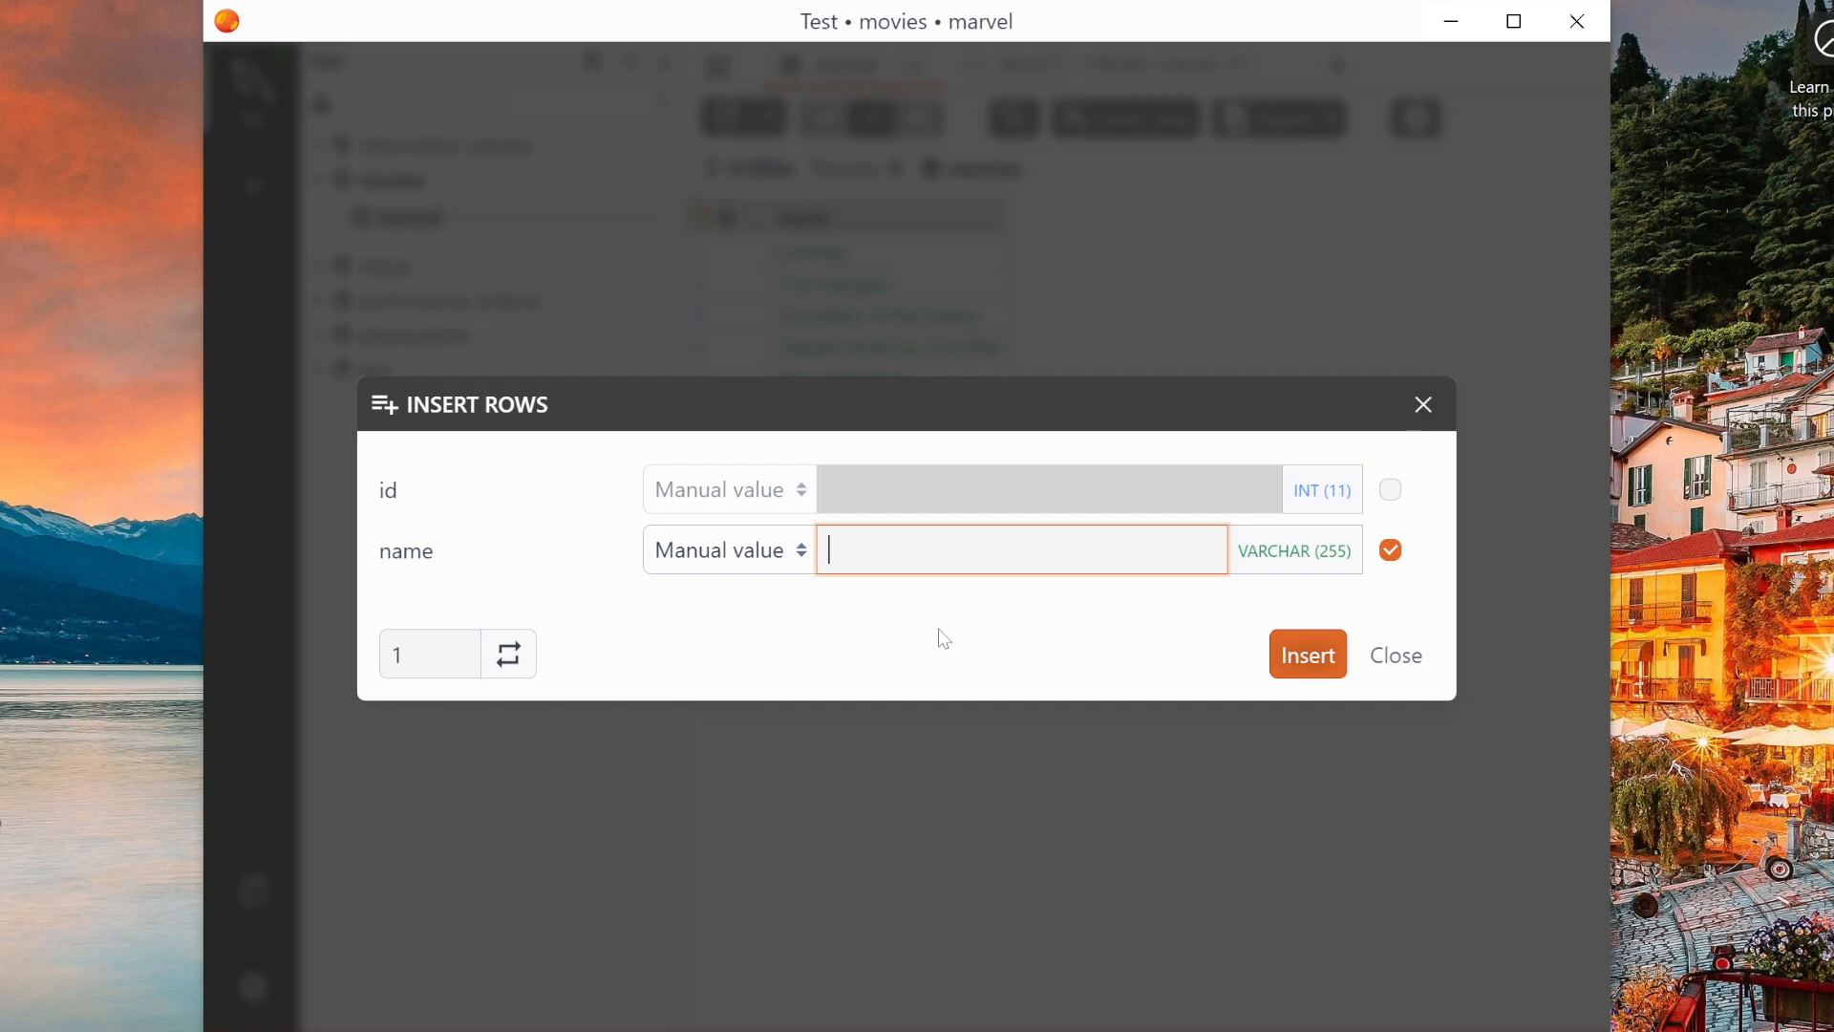
pyautogui.write('Ironman 2')
pyautogui.click(1311, 657)
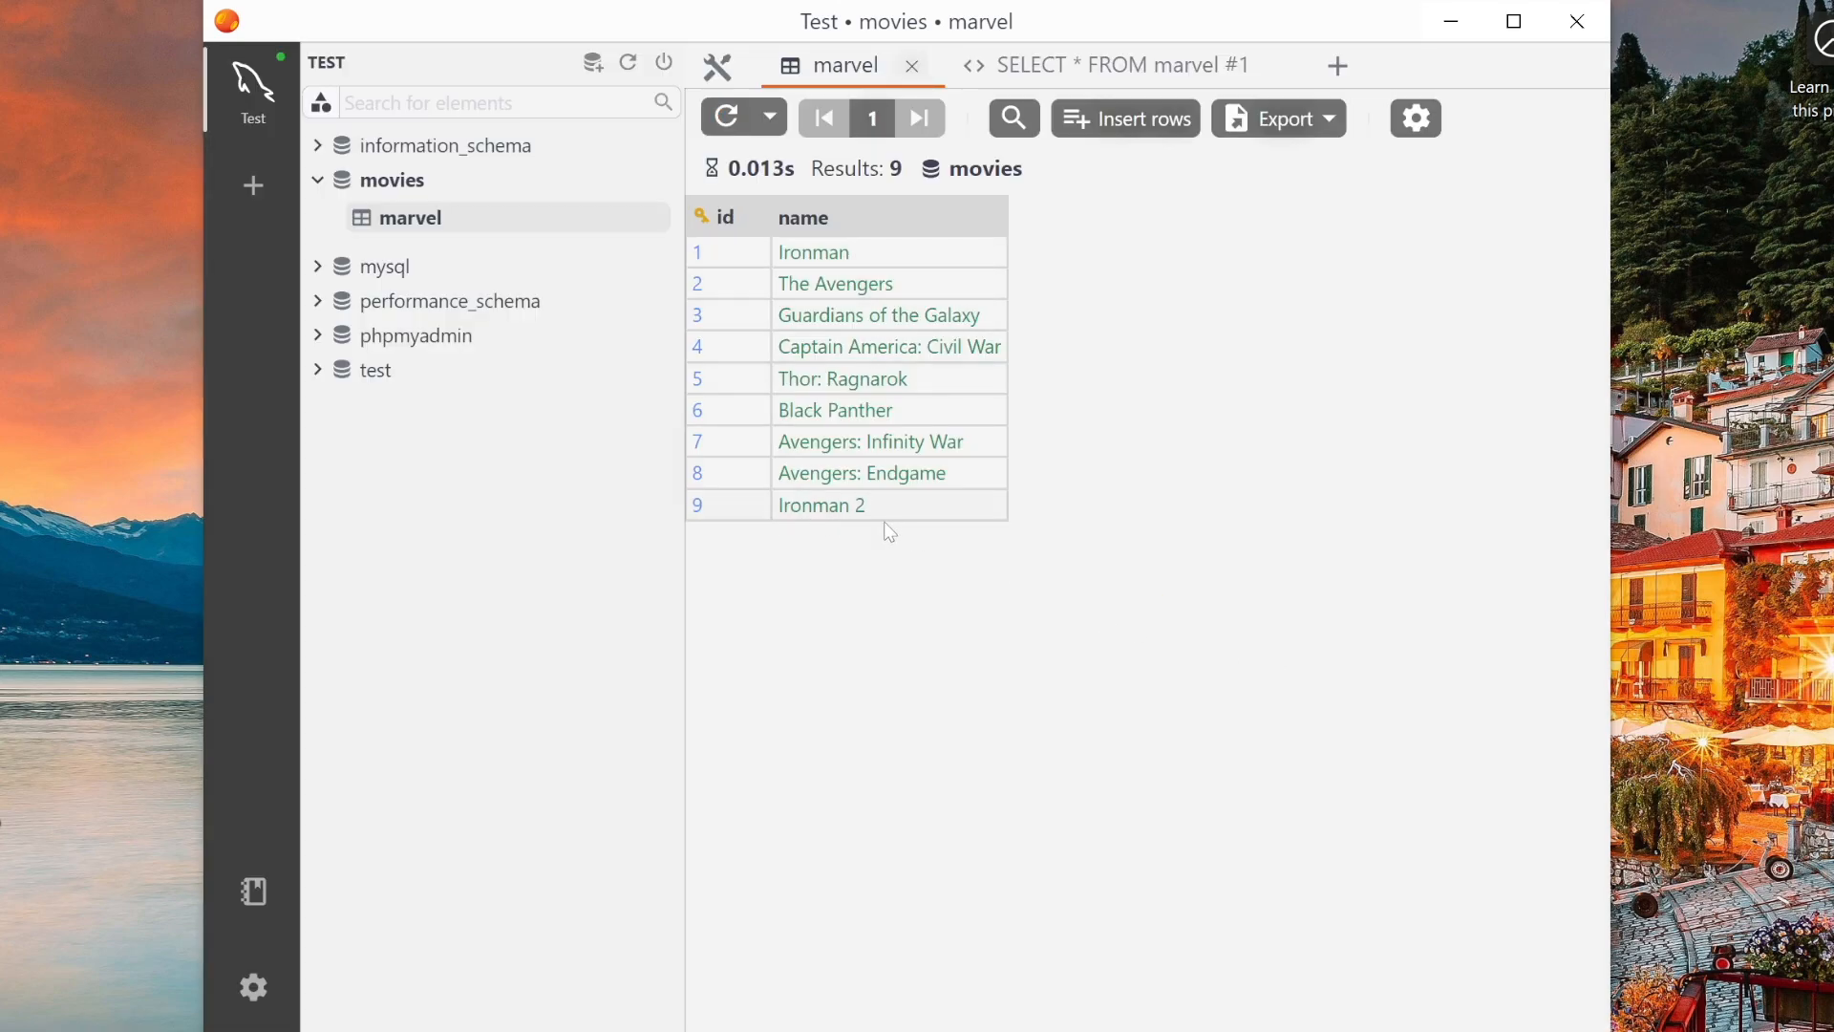
# - Edit the new row's name cell to Ironman 3
pyautogui.doubleClick(853, 509)
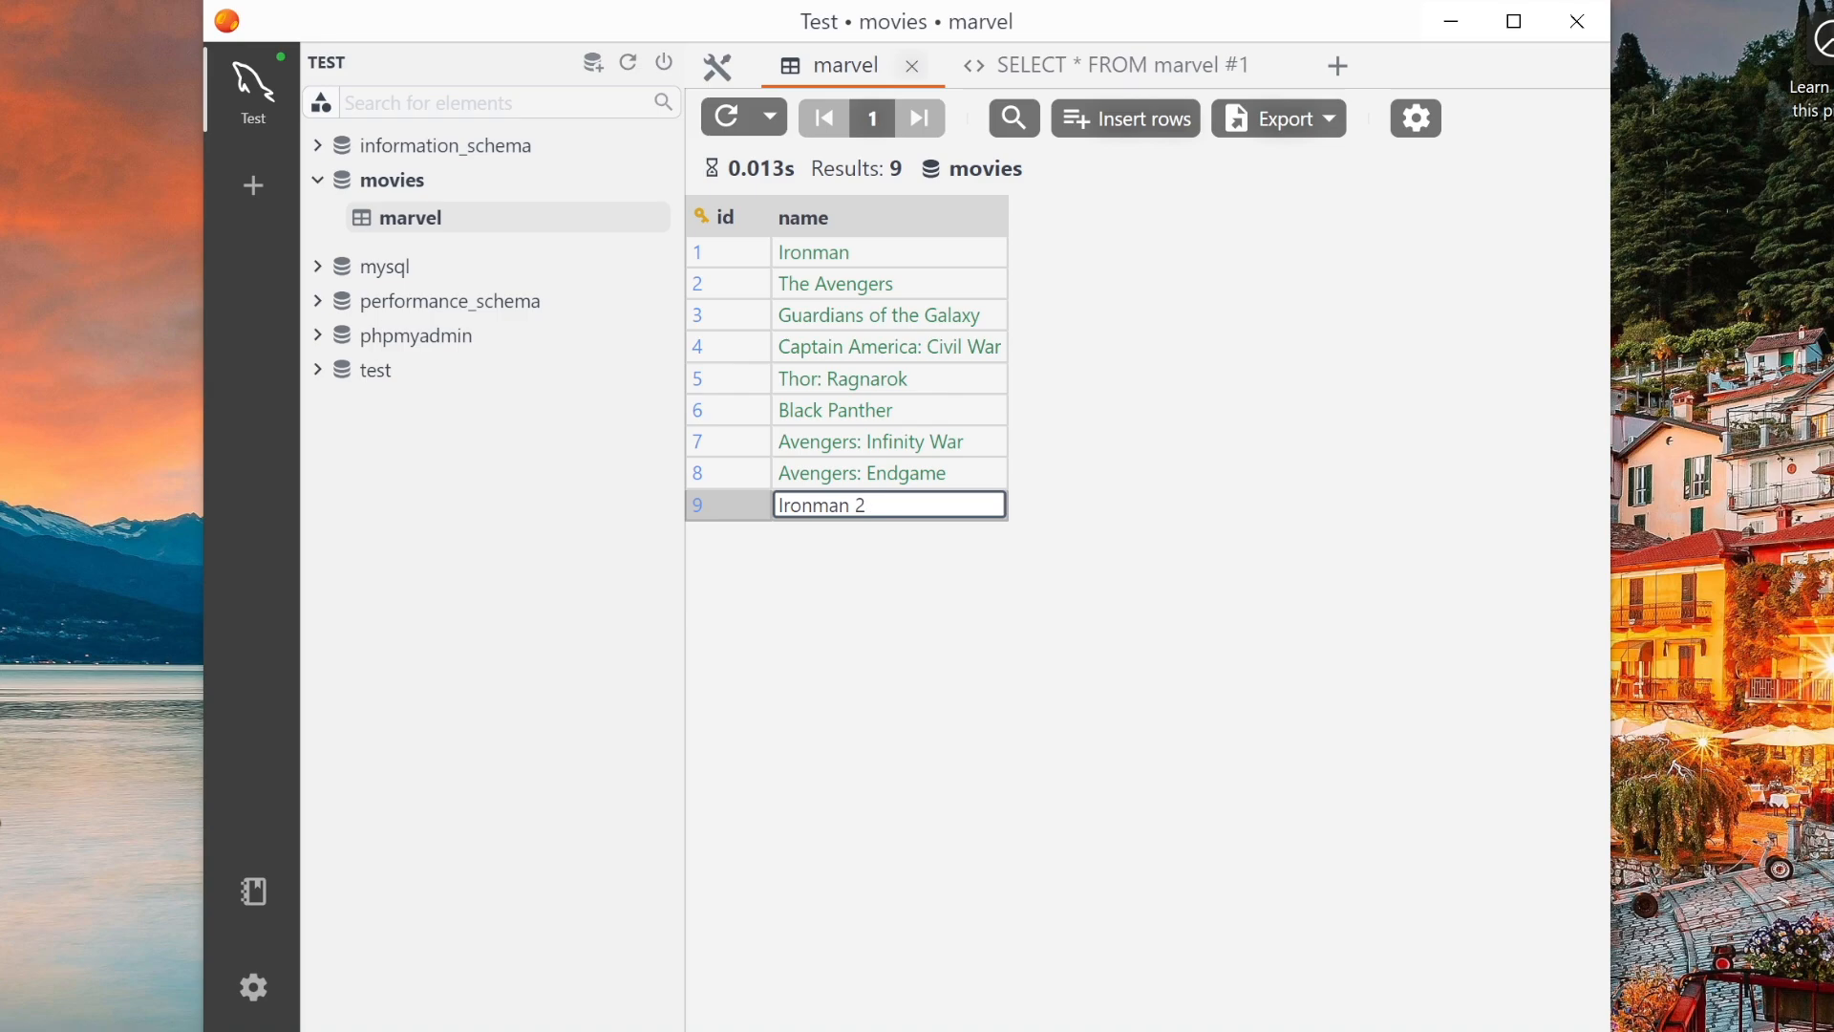
pyautogui.press('BackSpace')
pyautogui.write('3')
pyautogui.press('Return')
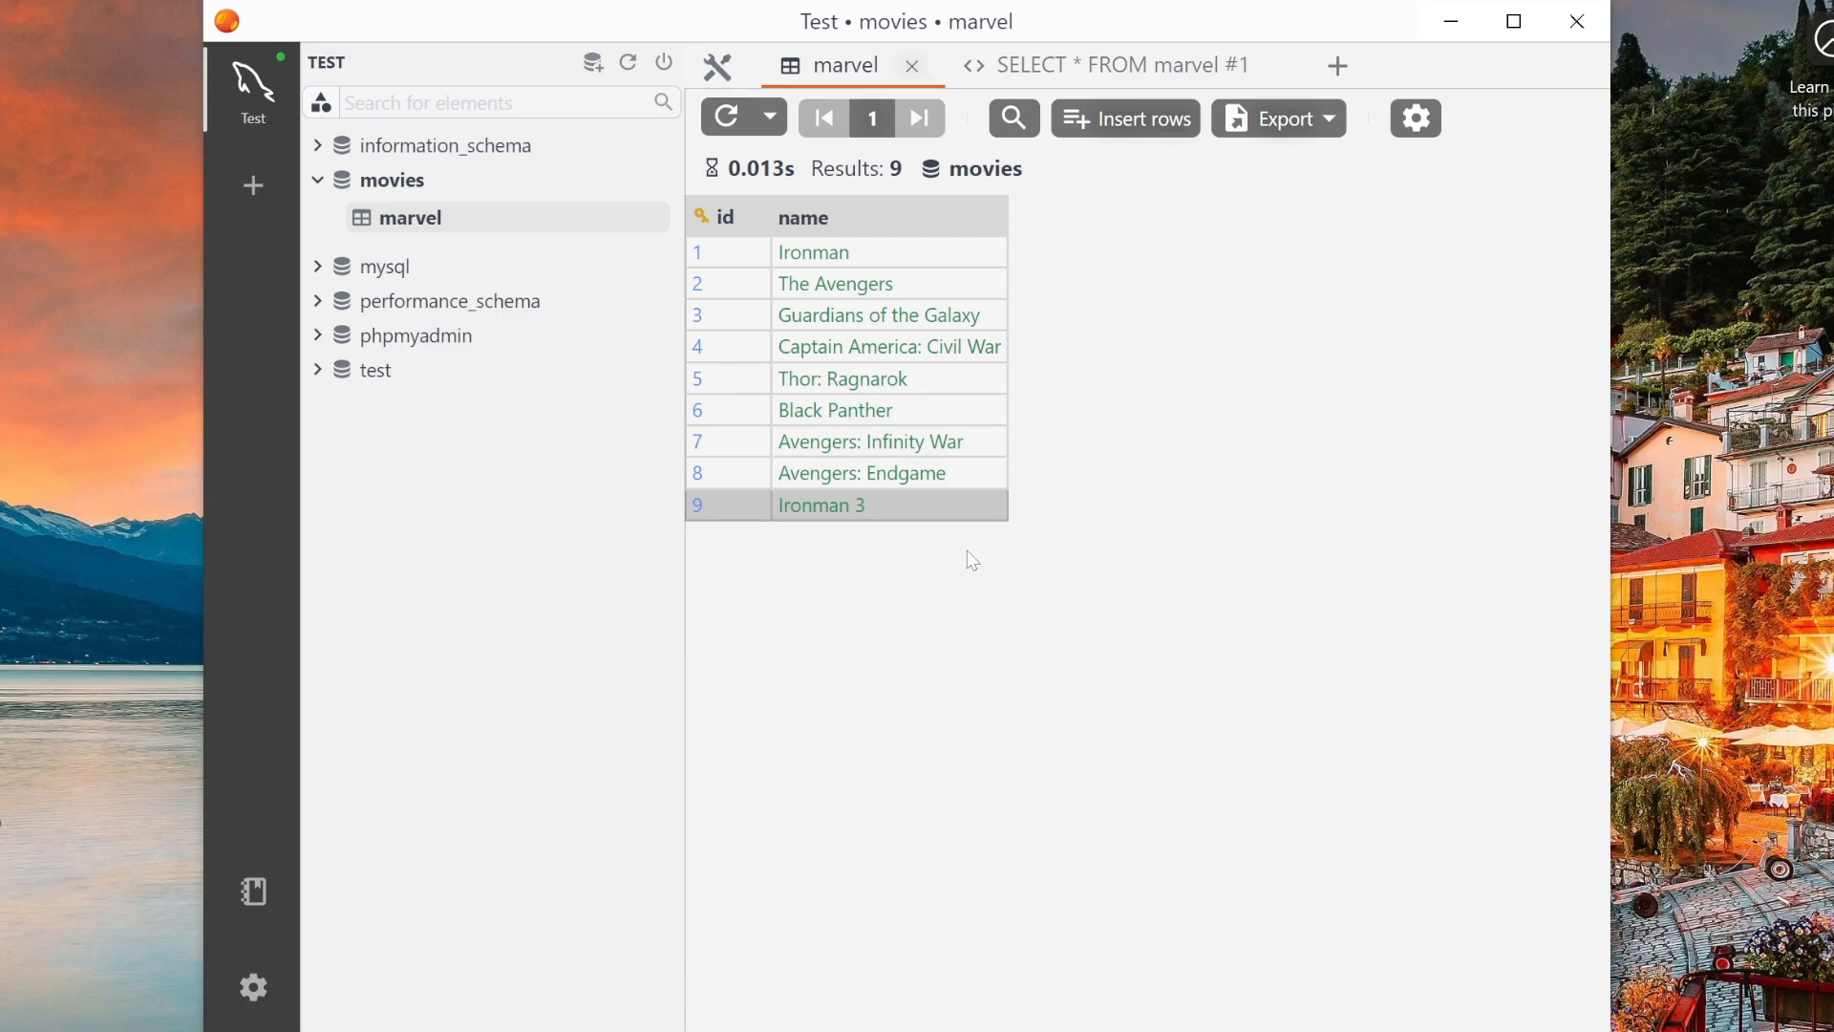
# - Delete the Ironman 3 row from the marvel table
pyautogui.rightClick(867, 514)
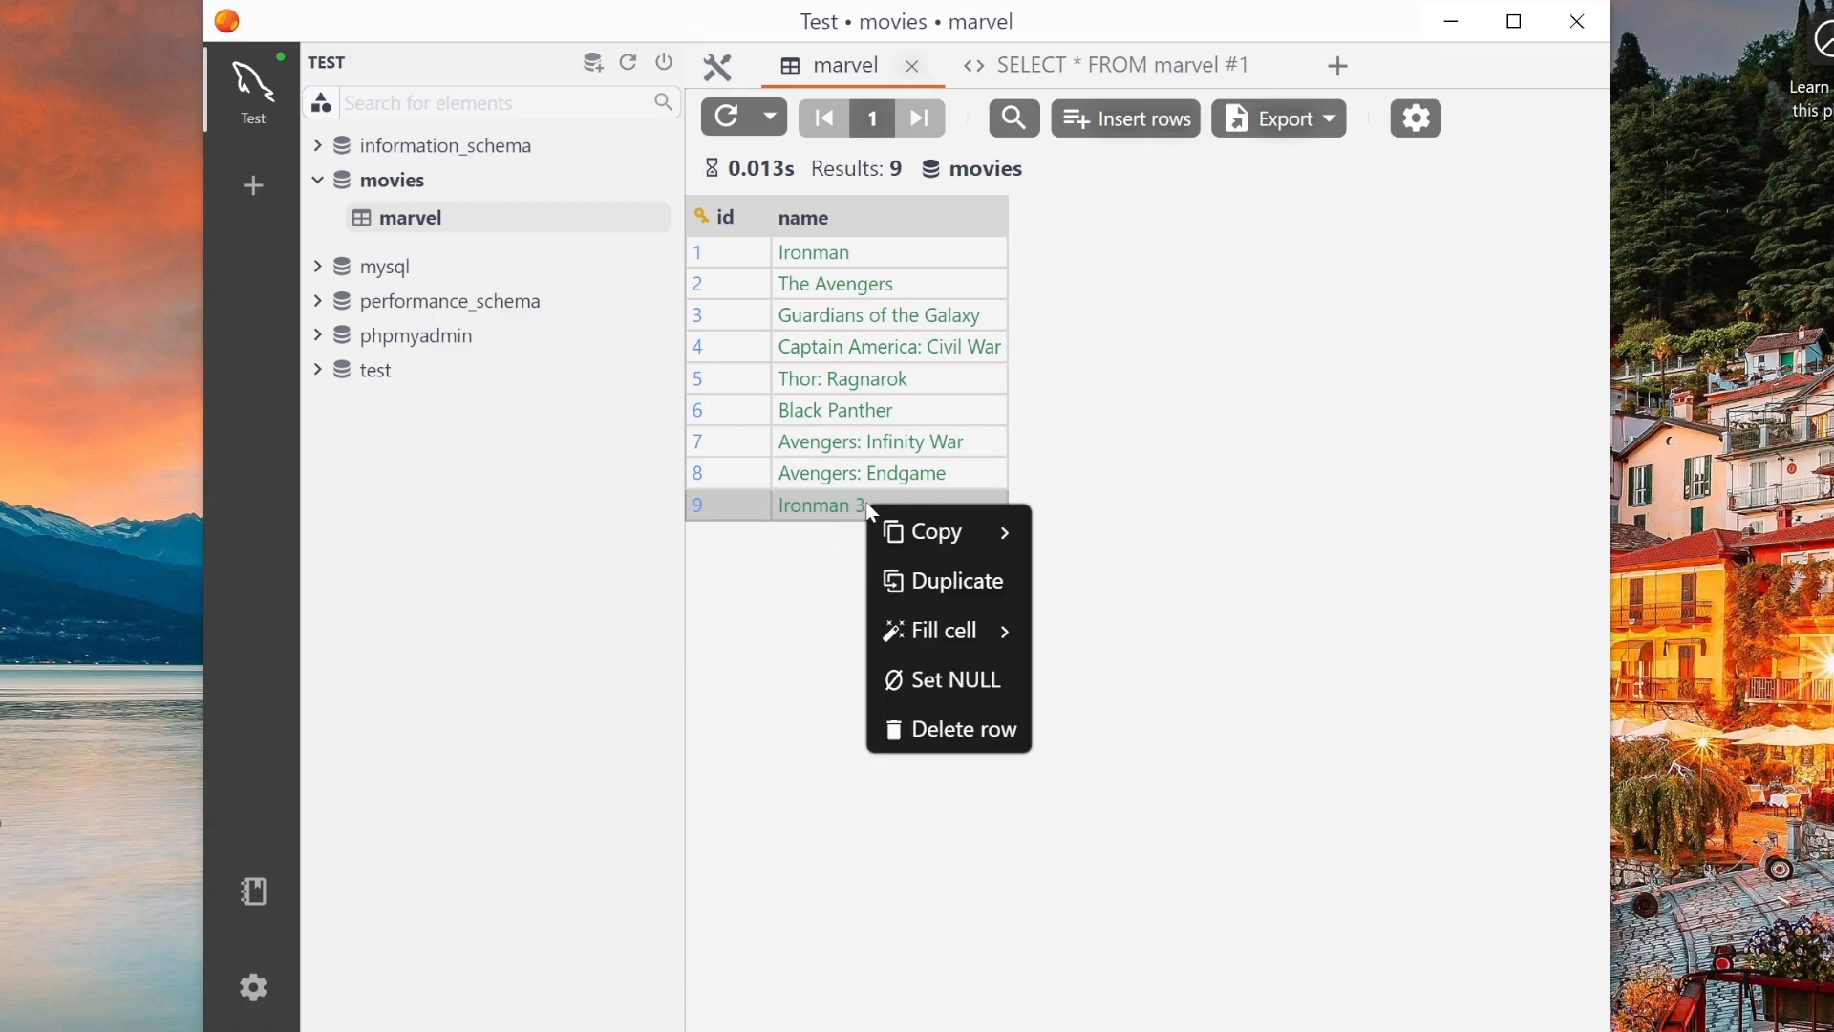
pyautogui.click(955, 728)
pyautogui.click(955, 597)
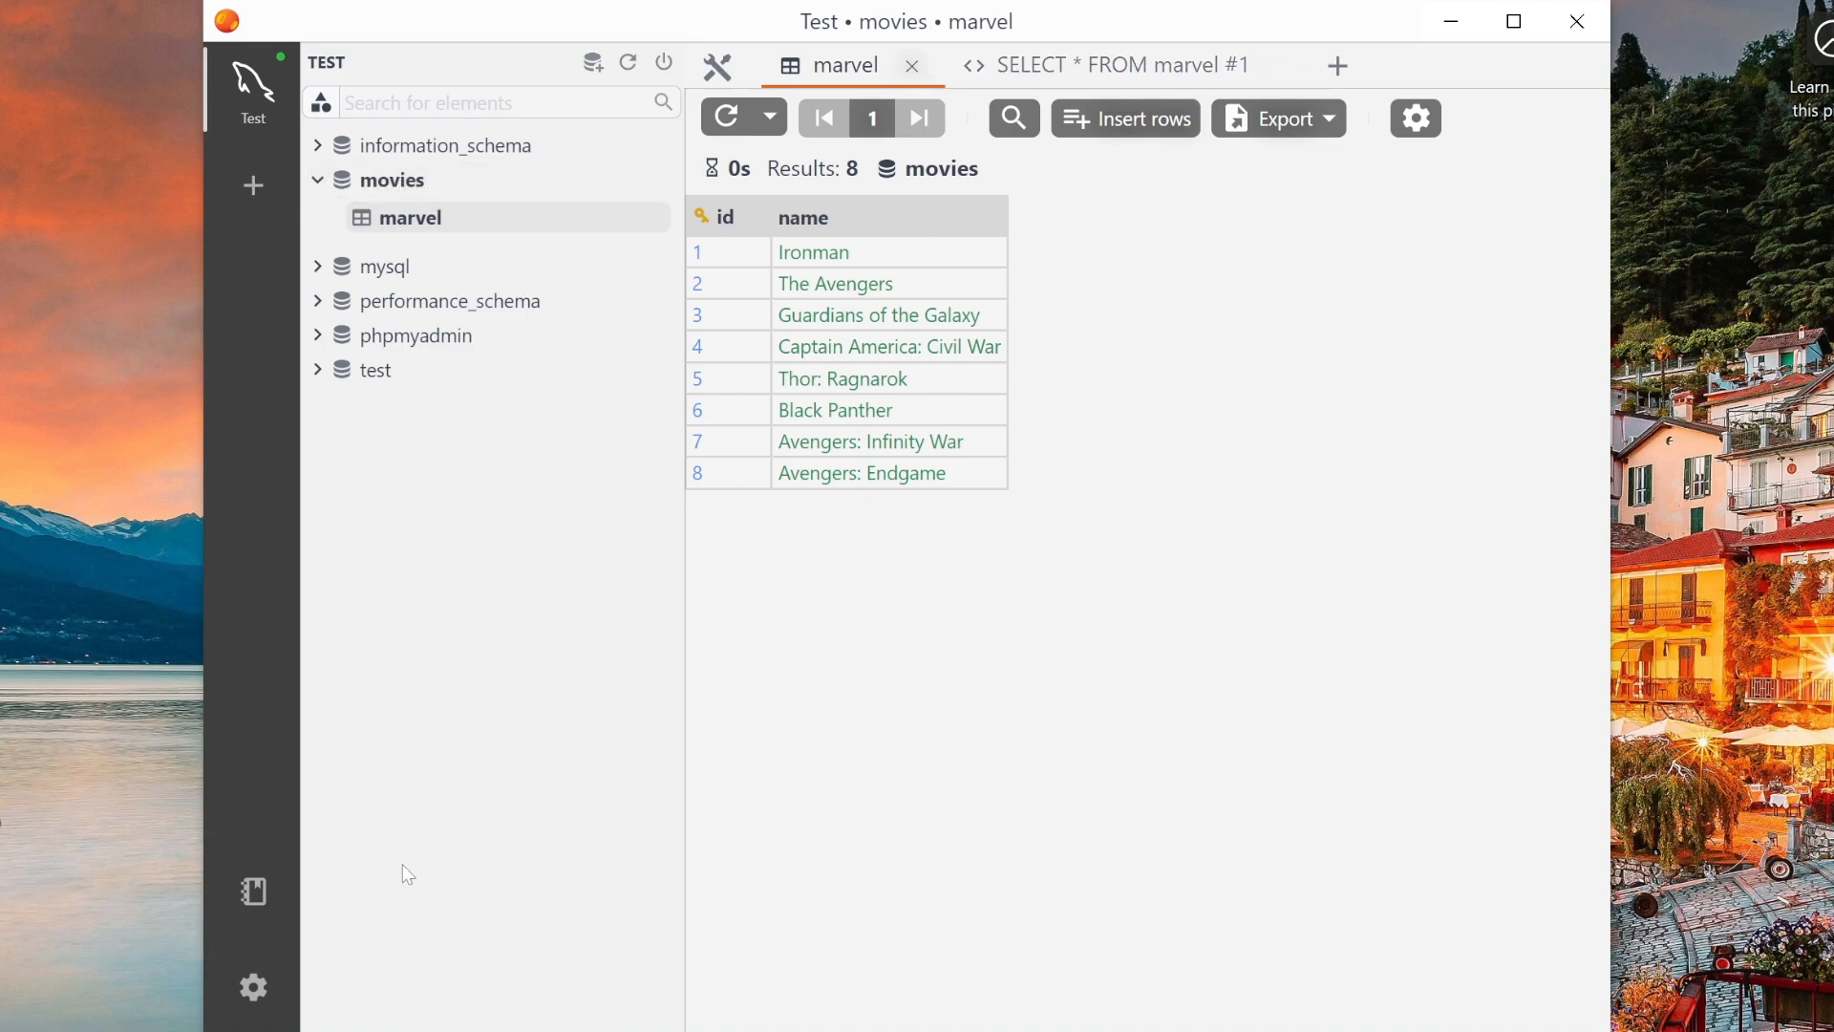
# - Open the Notes panel for the Test connection, filter by Note and Query, and close it
pyautogui.click(254, 893)
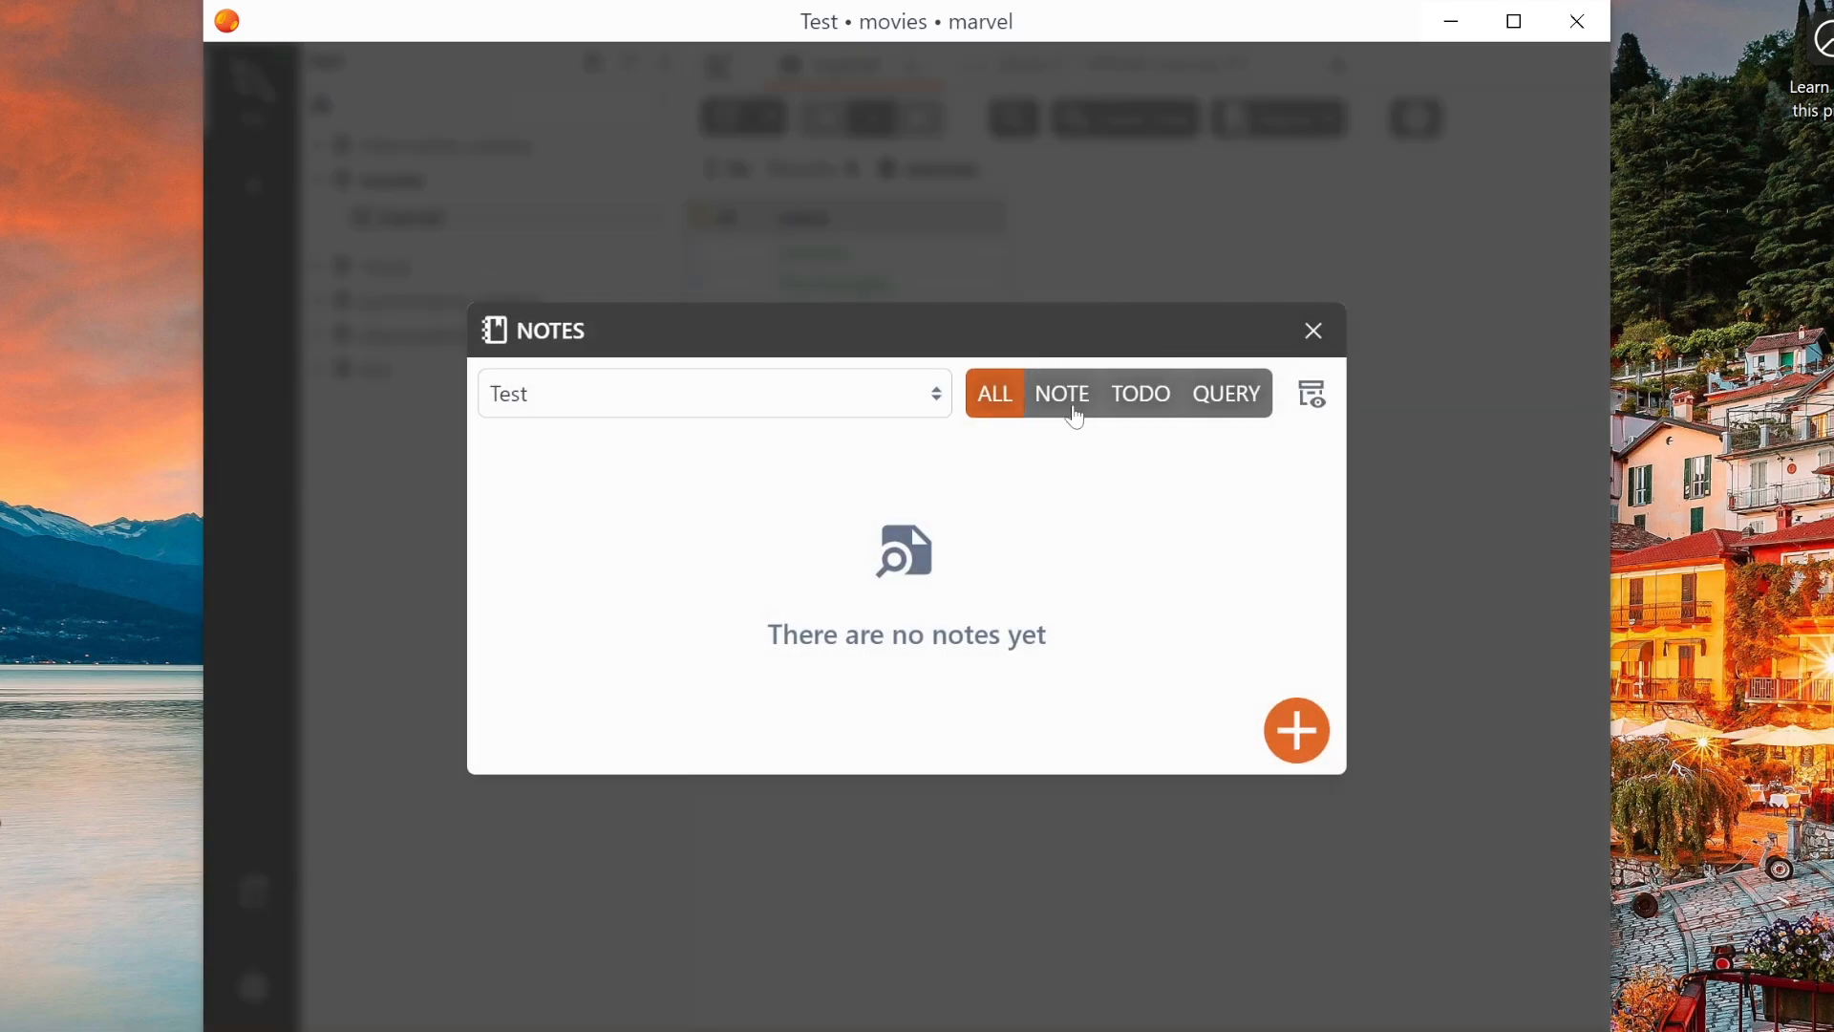
pyautogui.click(1074, 415)
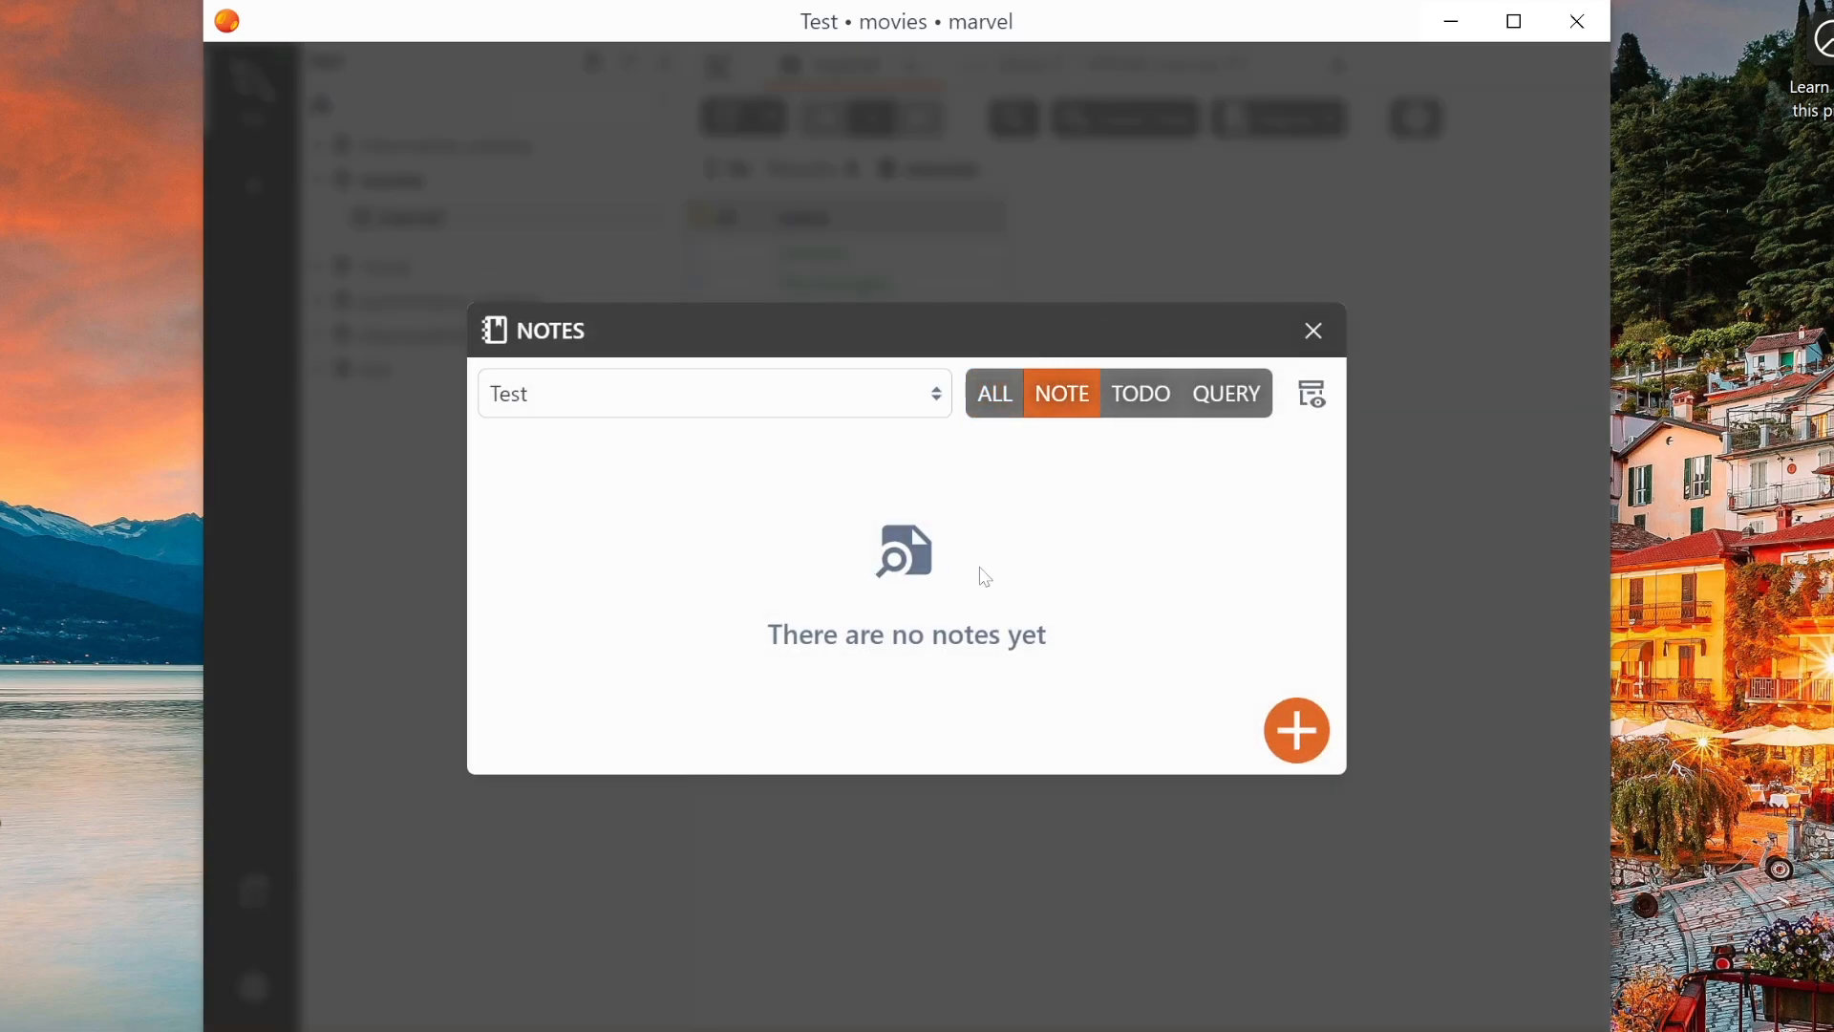
pyautogui.click(1225, 399)
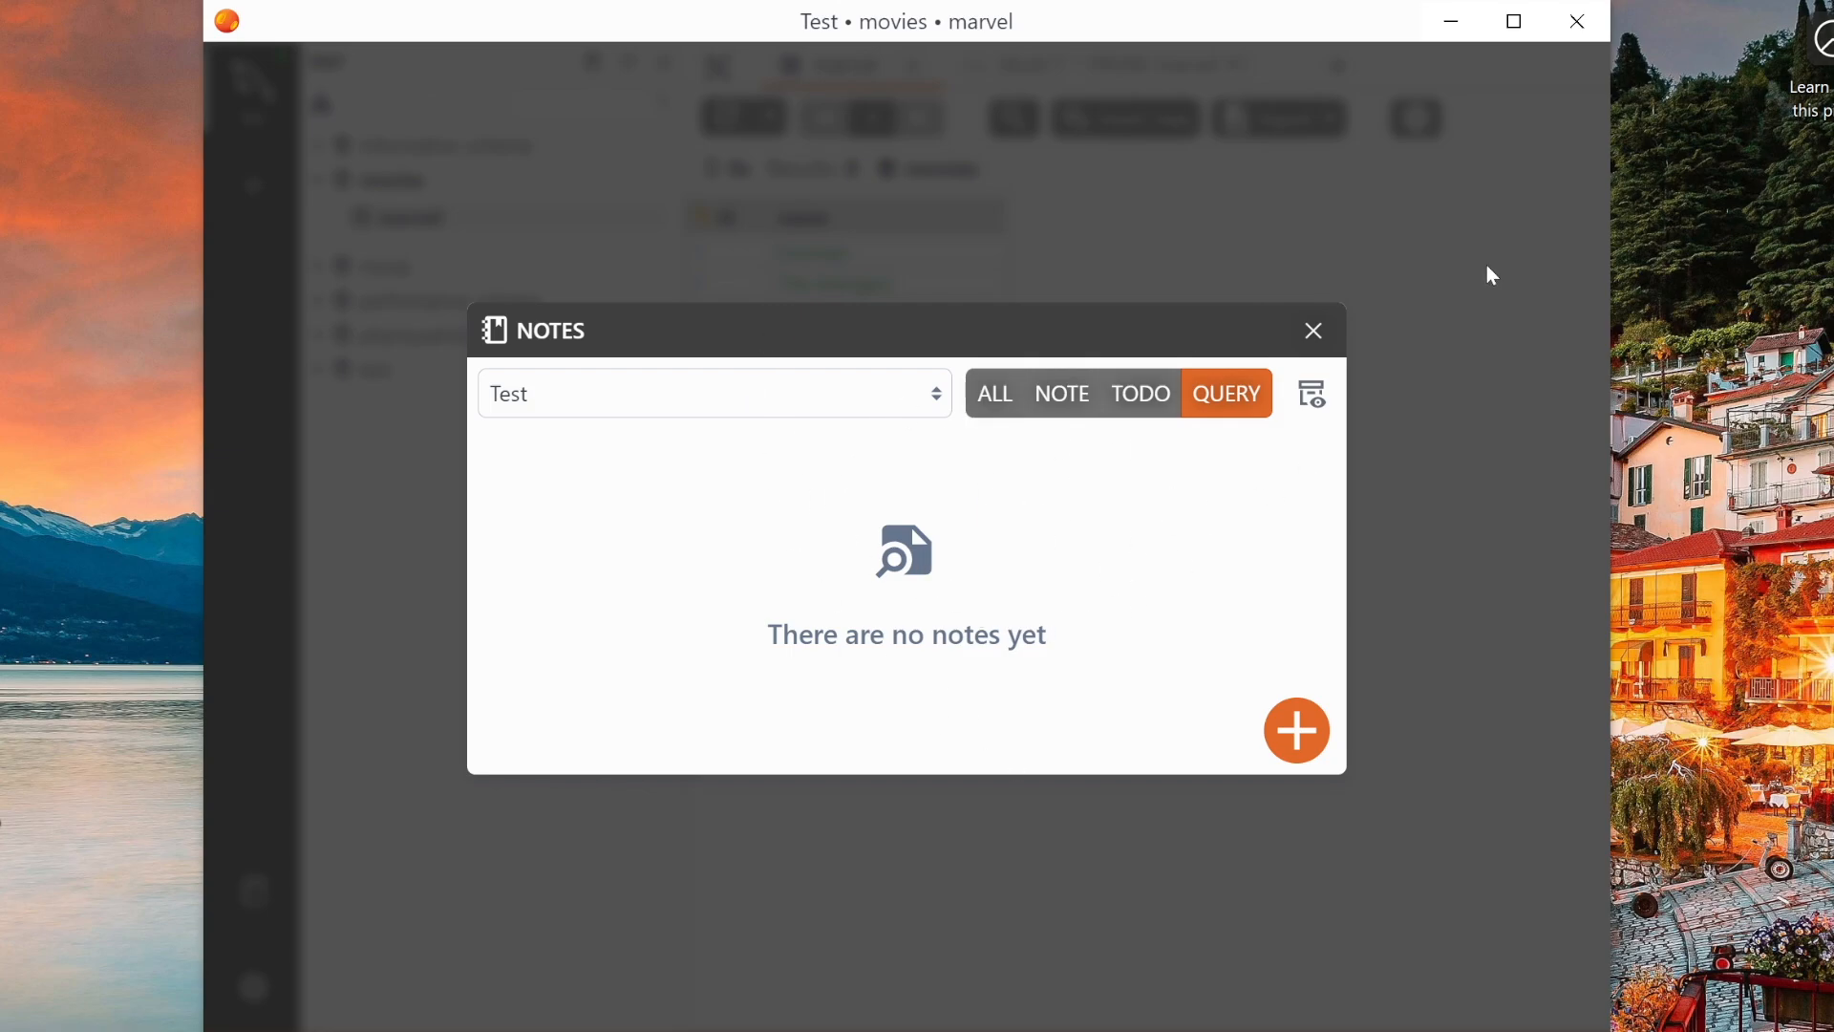
pyautogui.click(1316, 331)
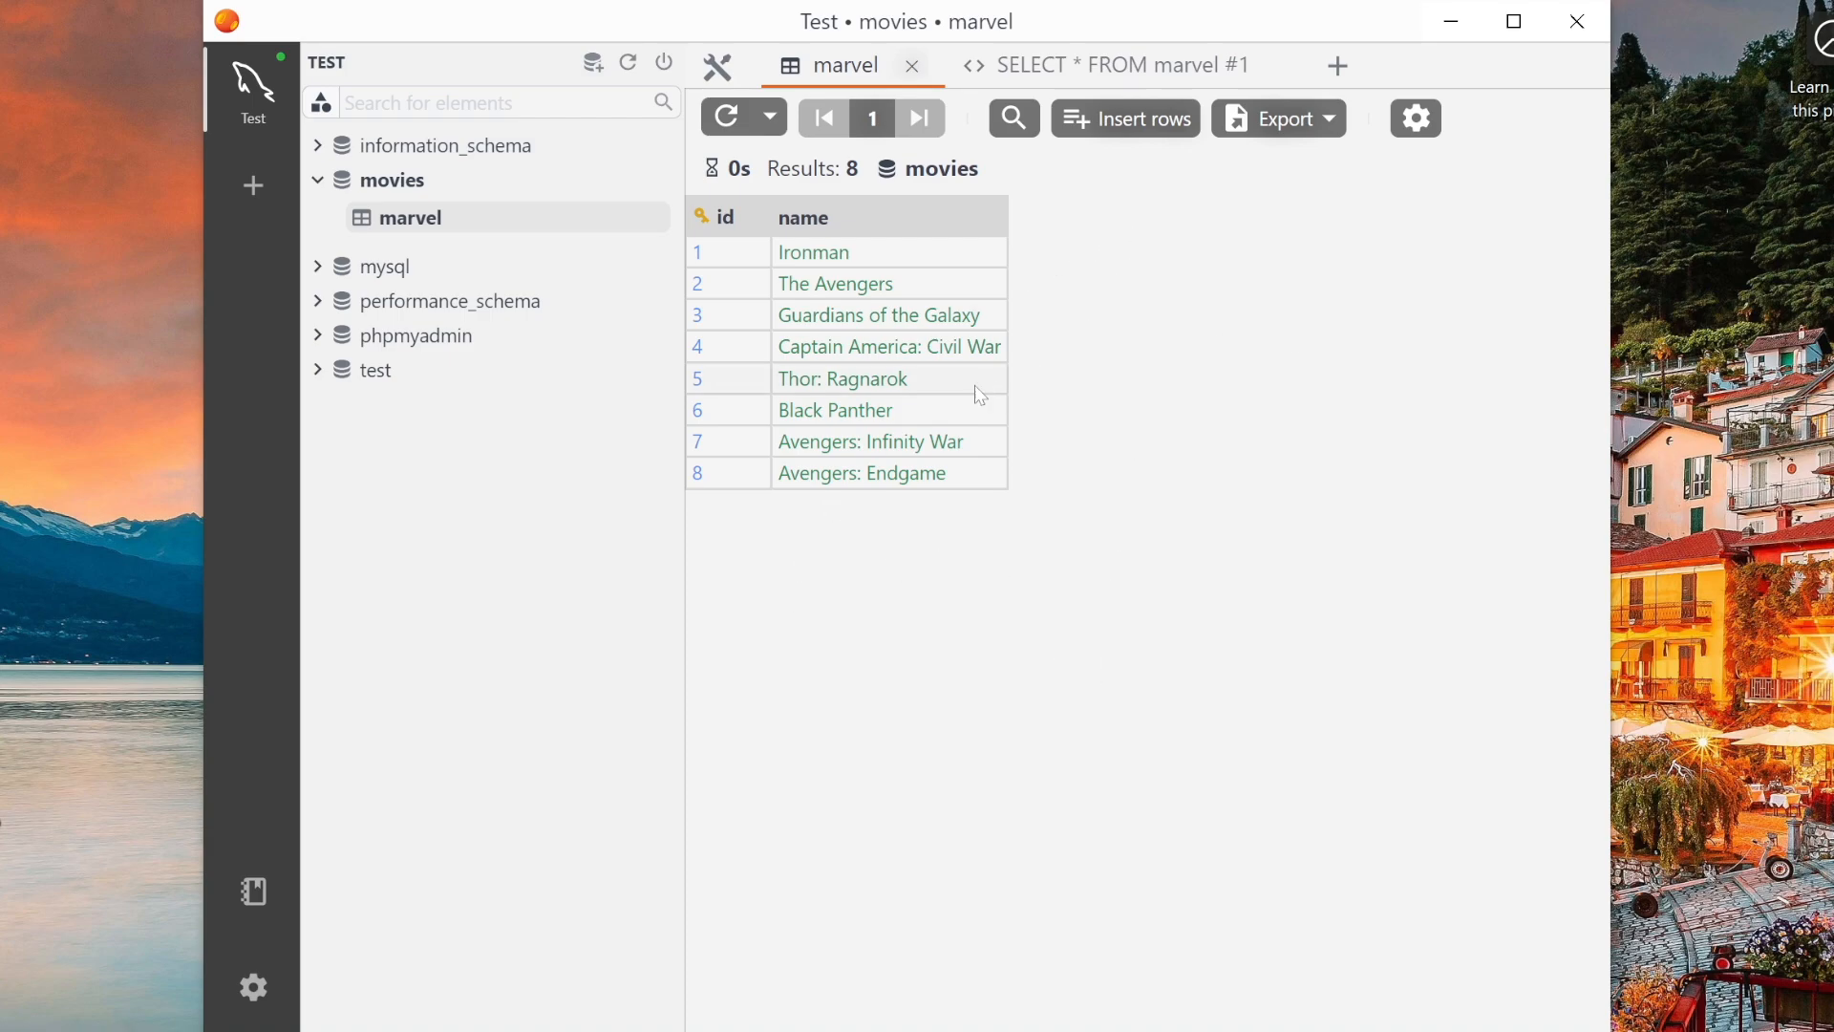
# - Examine the export options for the marvel table, the movies database and the result grid, closing each without exporting
pyautogui.rightClick(444, 227)
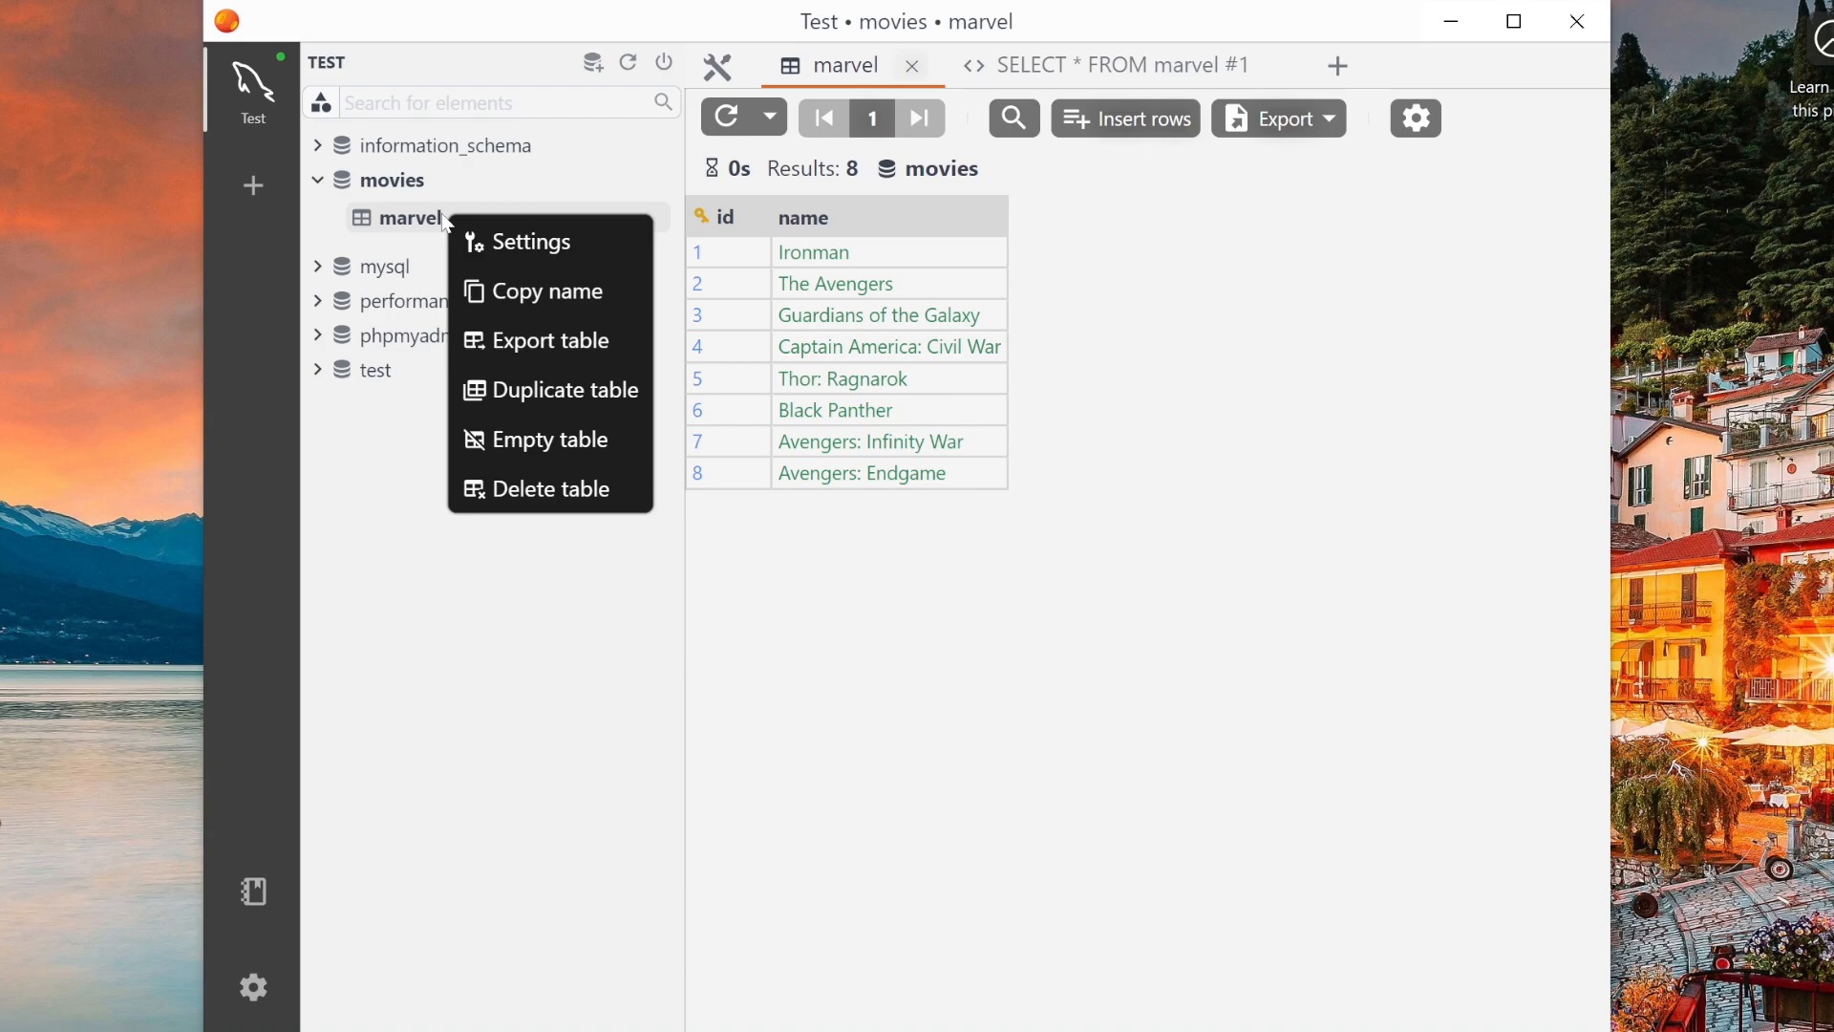
pyautogui.click(597, 358)
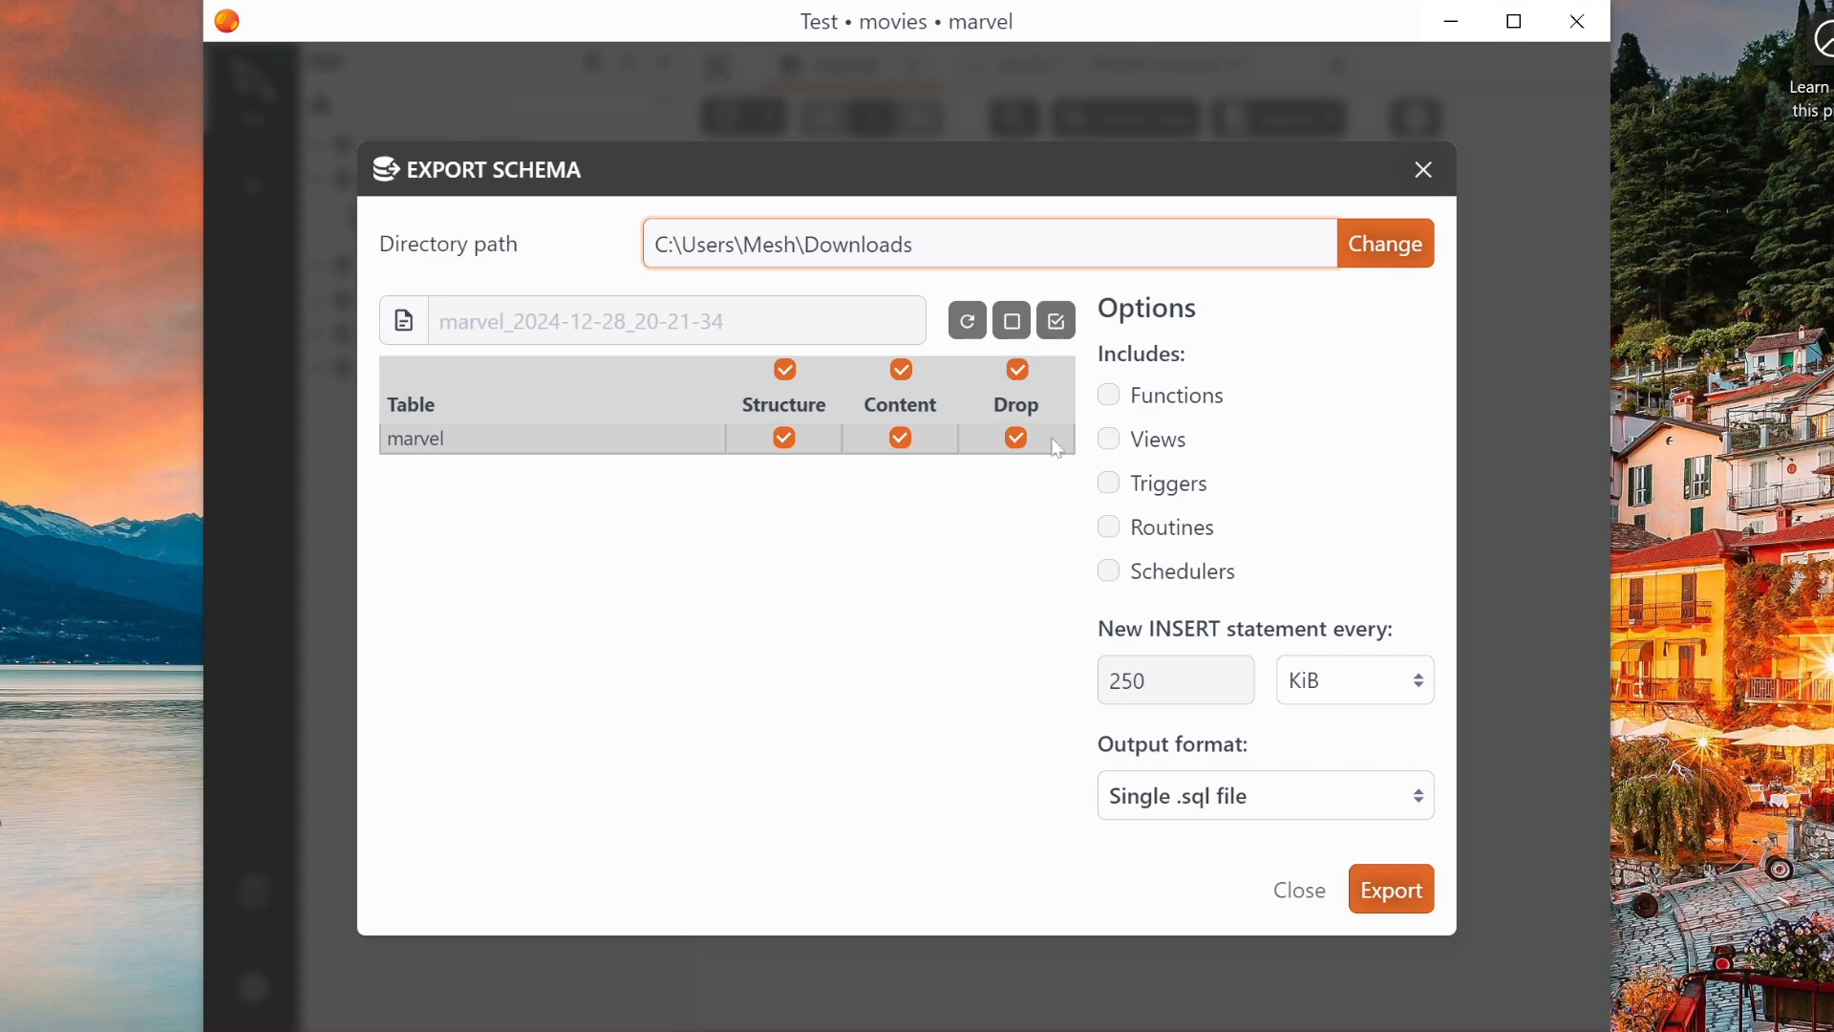
pyautogui.click(1423, 170)
pyautogui.rightClick(478, 179)
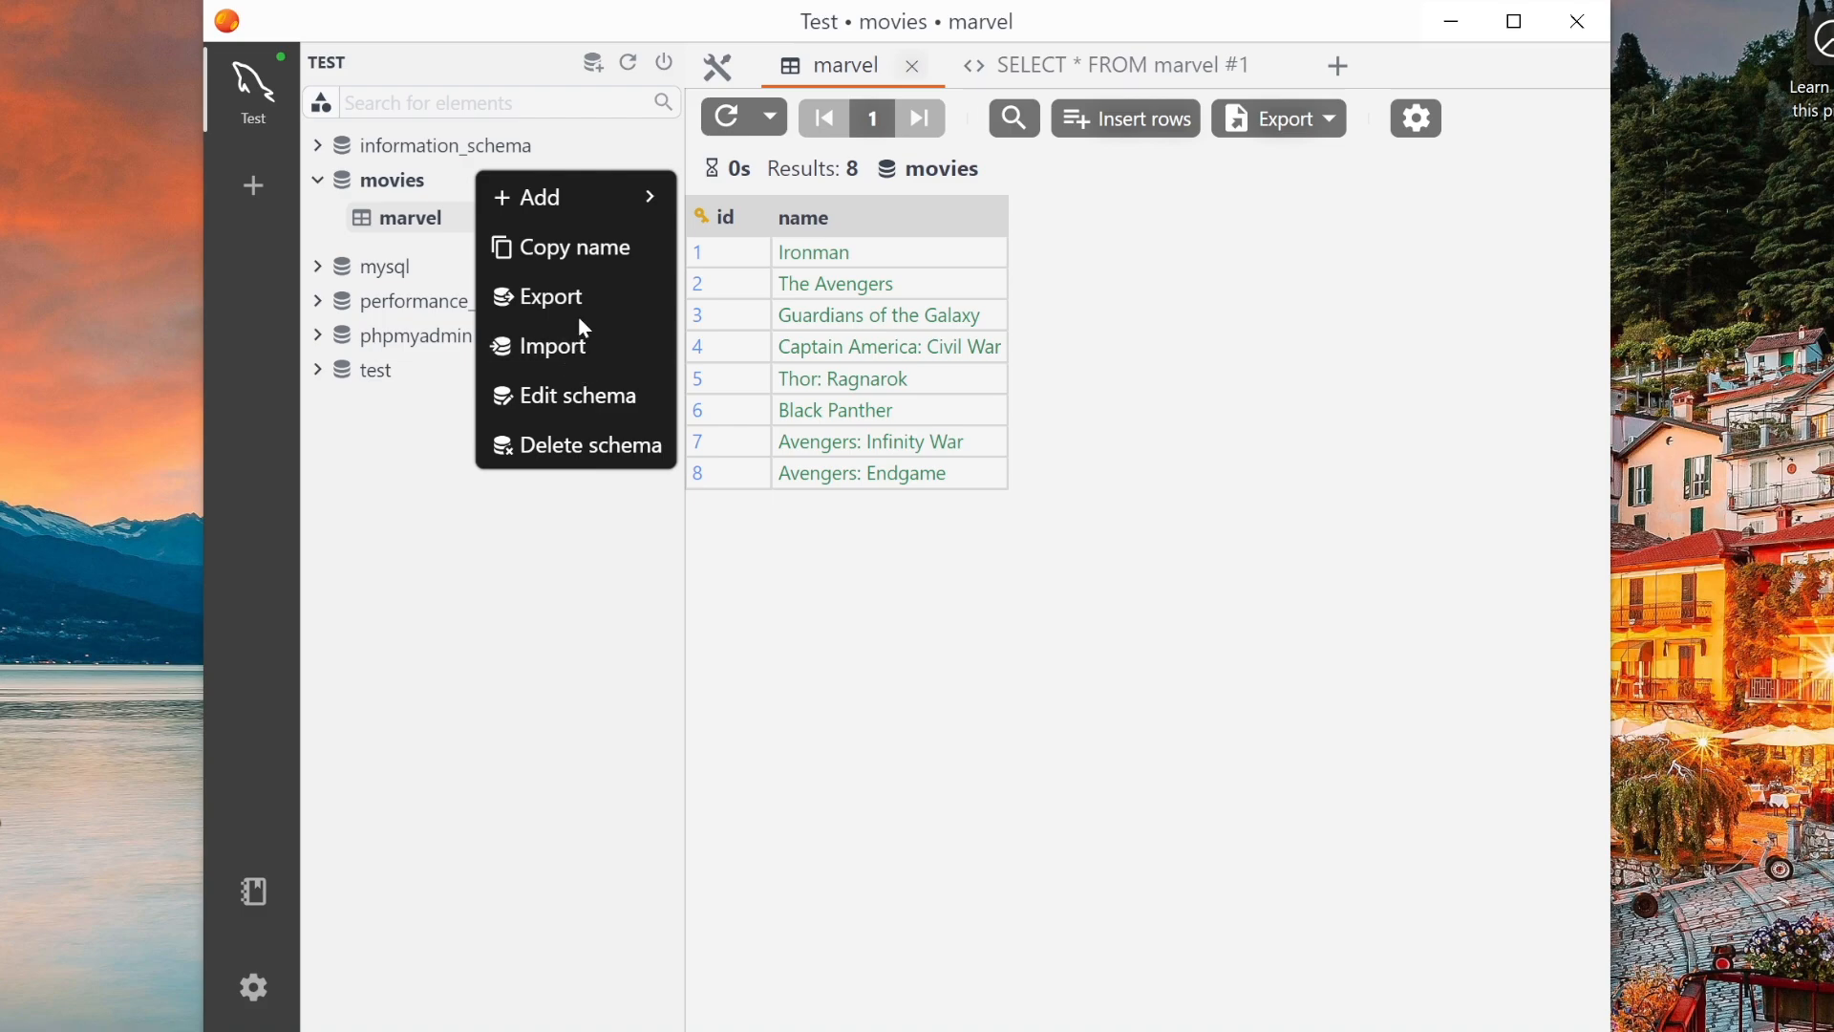
pyautogui.click(602, 302)
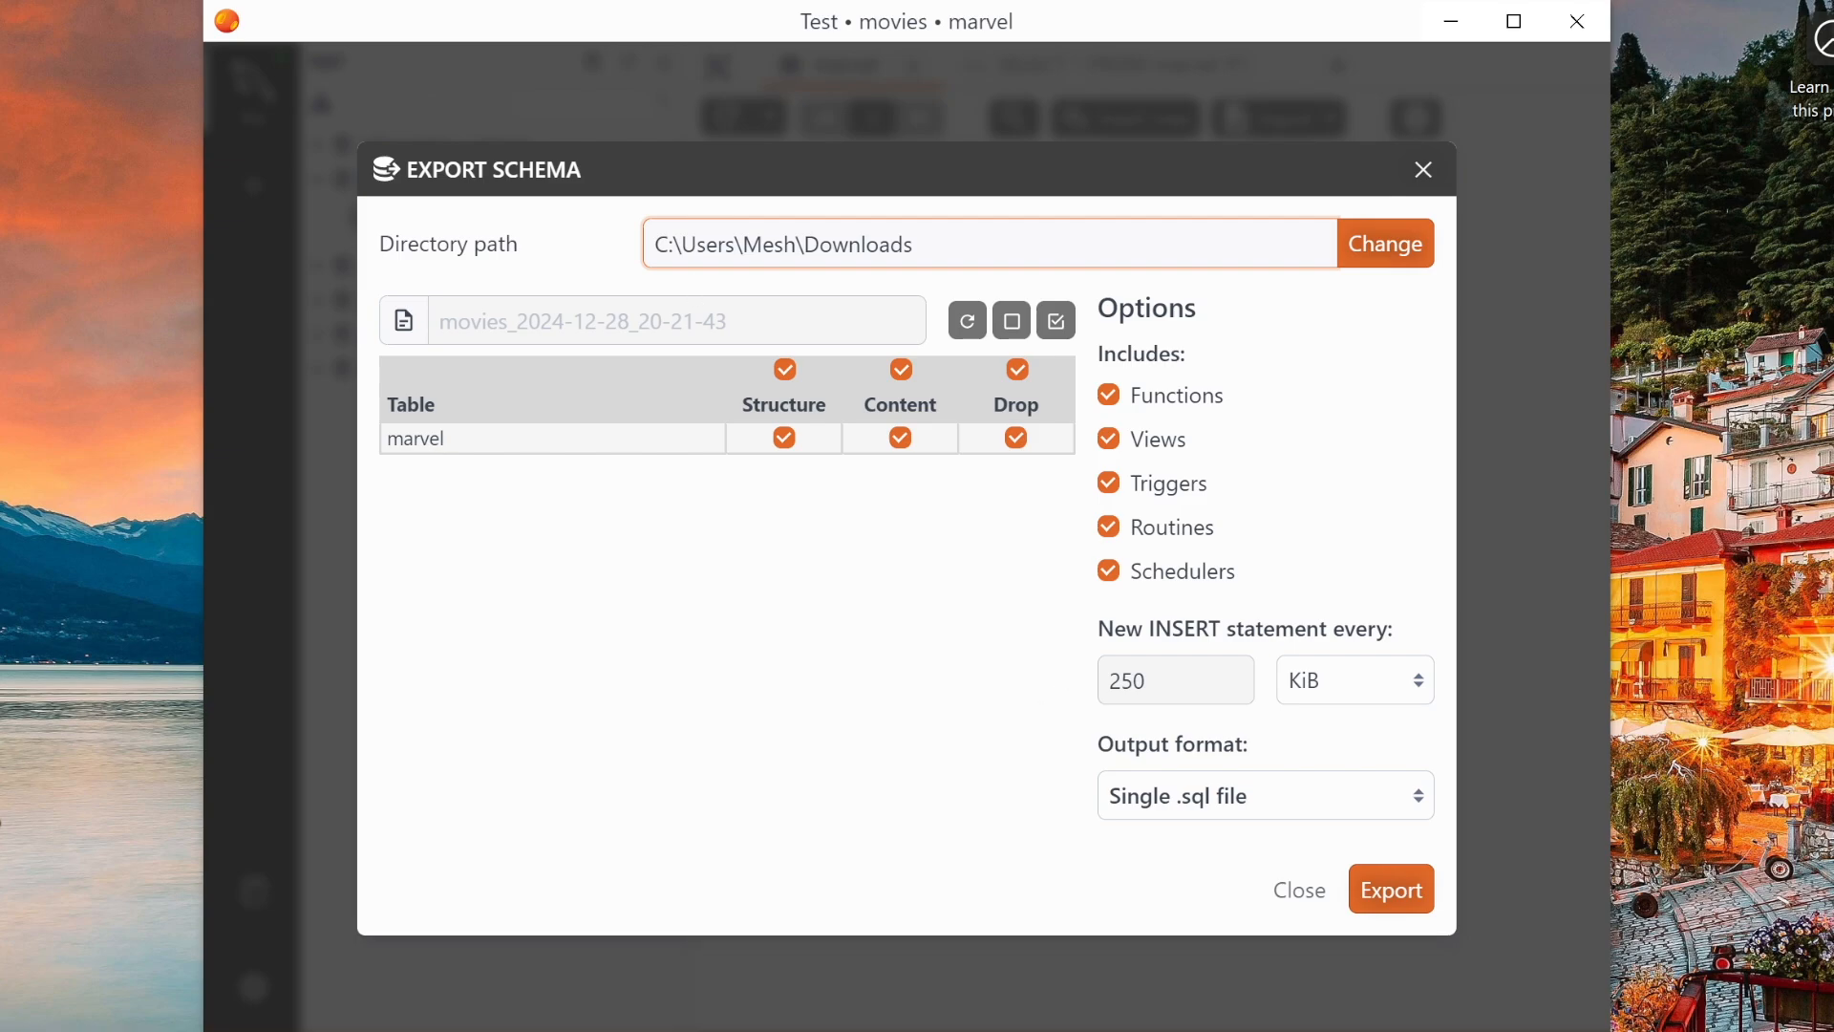
pyautogui.click(1426, 170)
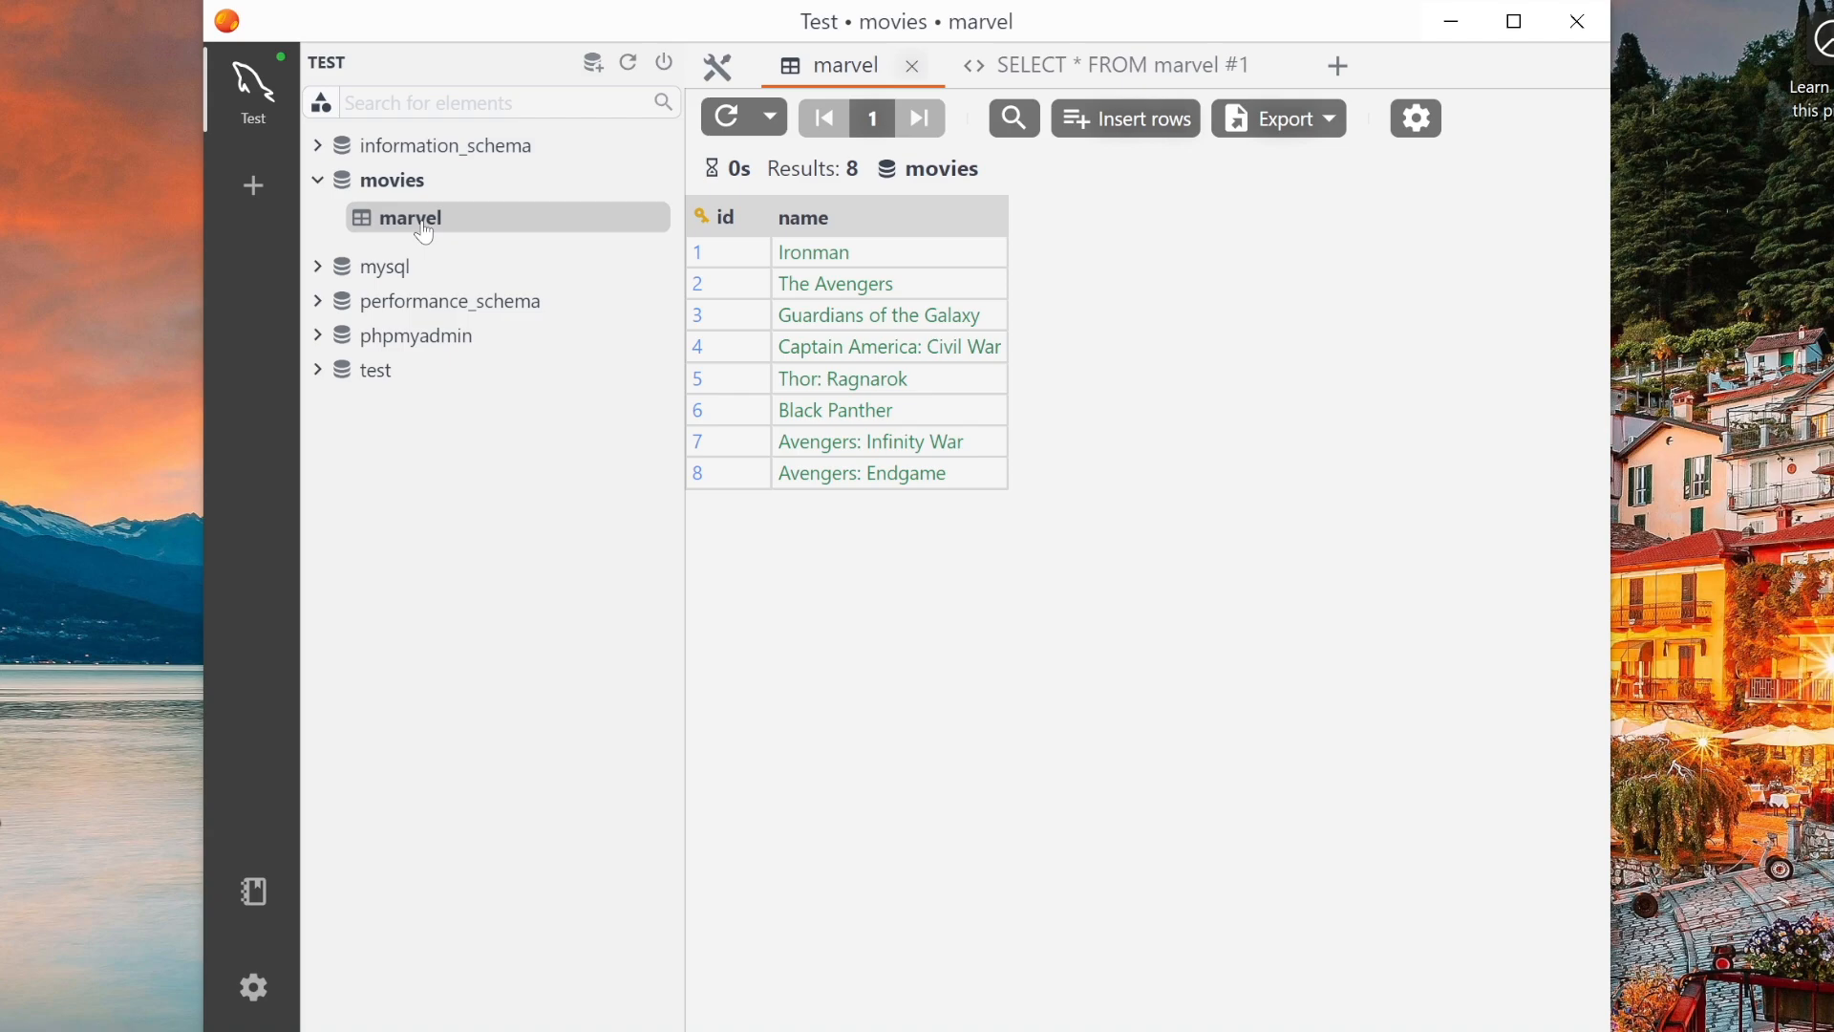
pyautogui.click(1325, 125)
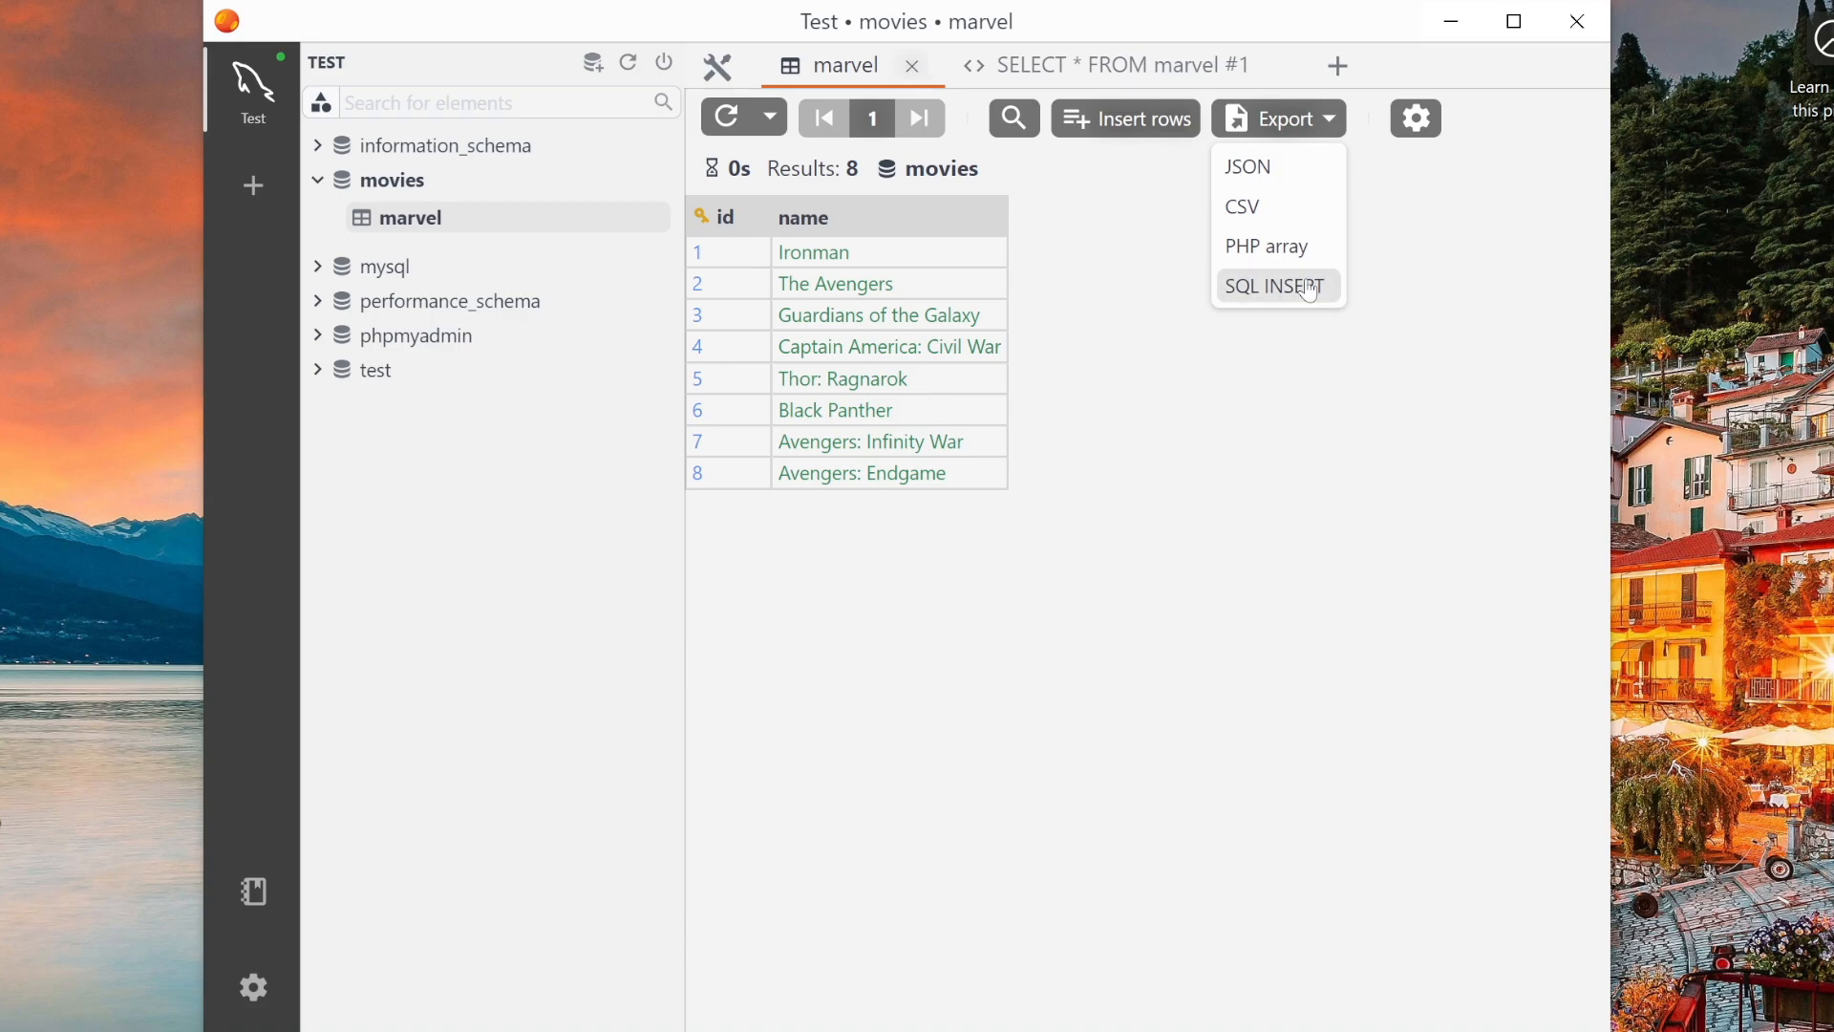
pyautogui.click(1410, 472)
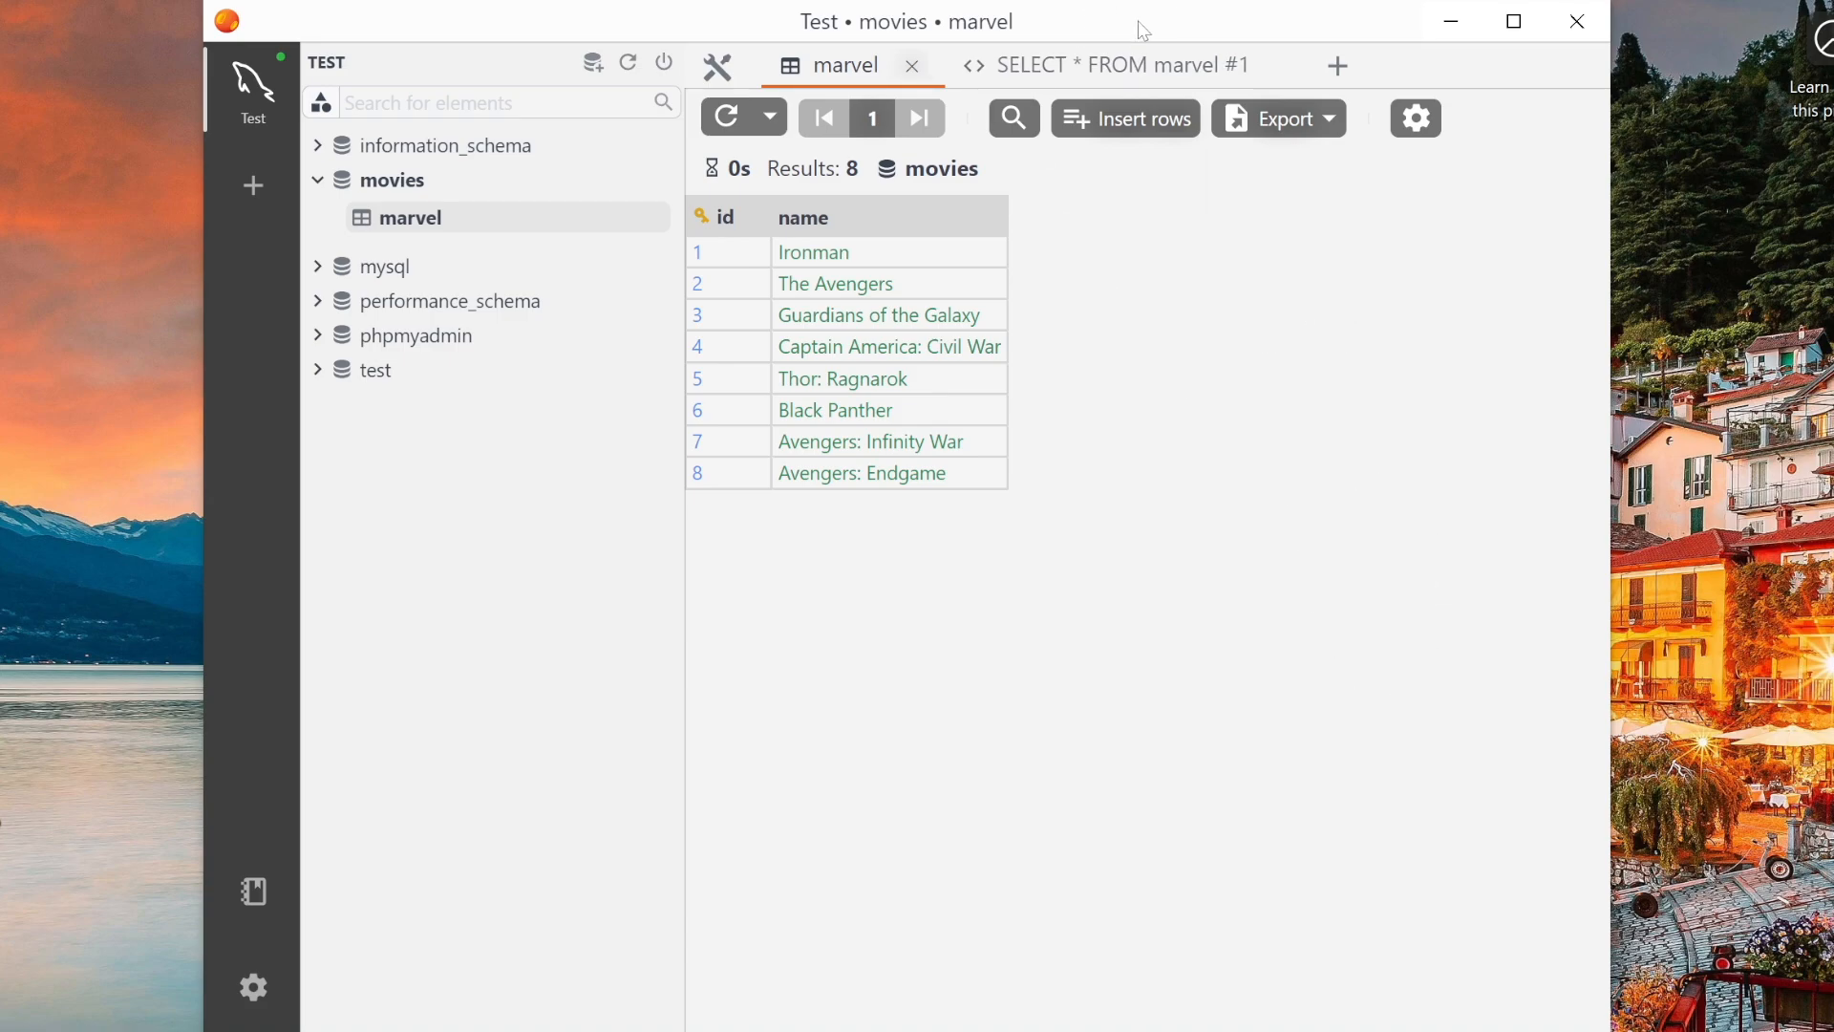